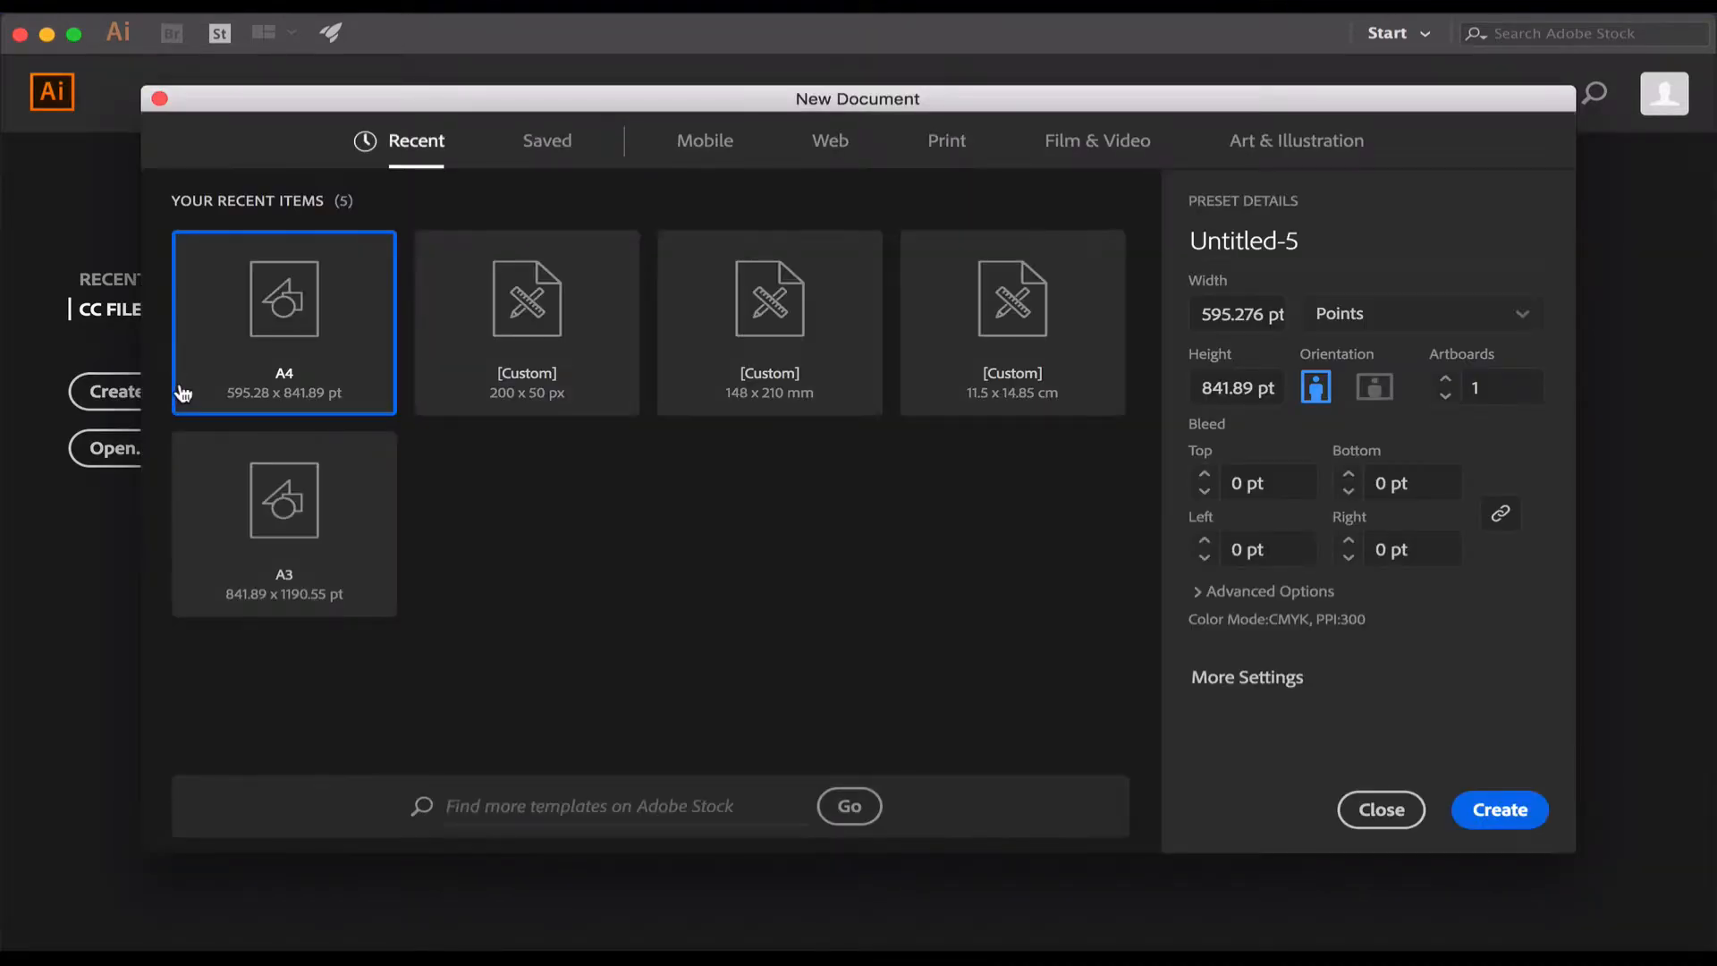
# Step: Create a new print document from the A4 preset
pyautogui.click(944, 158)
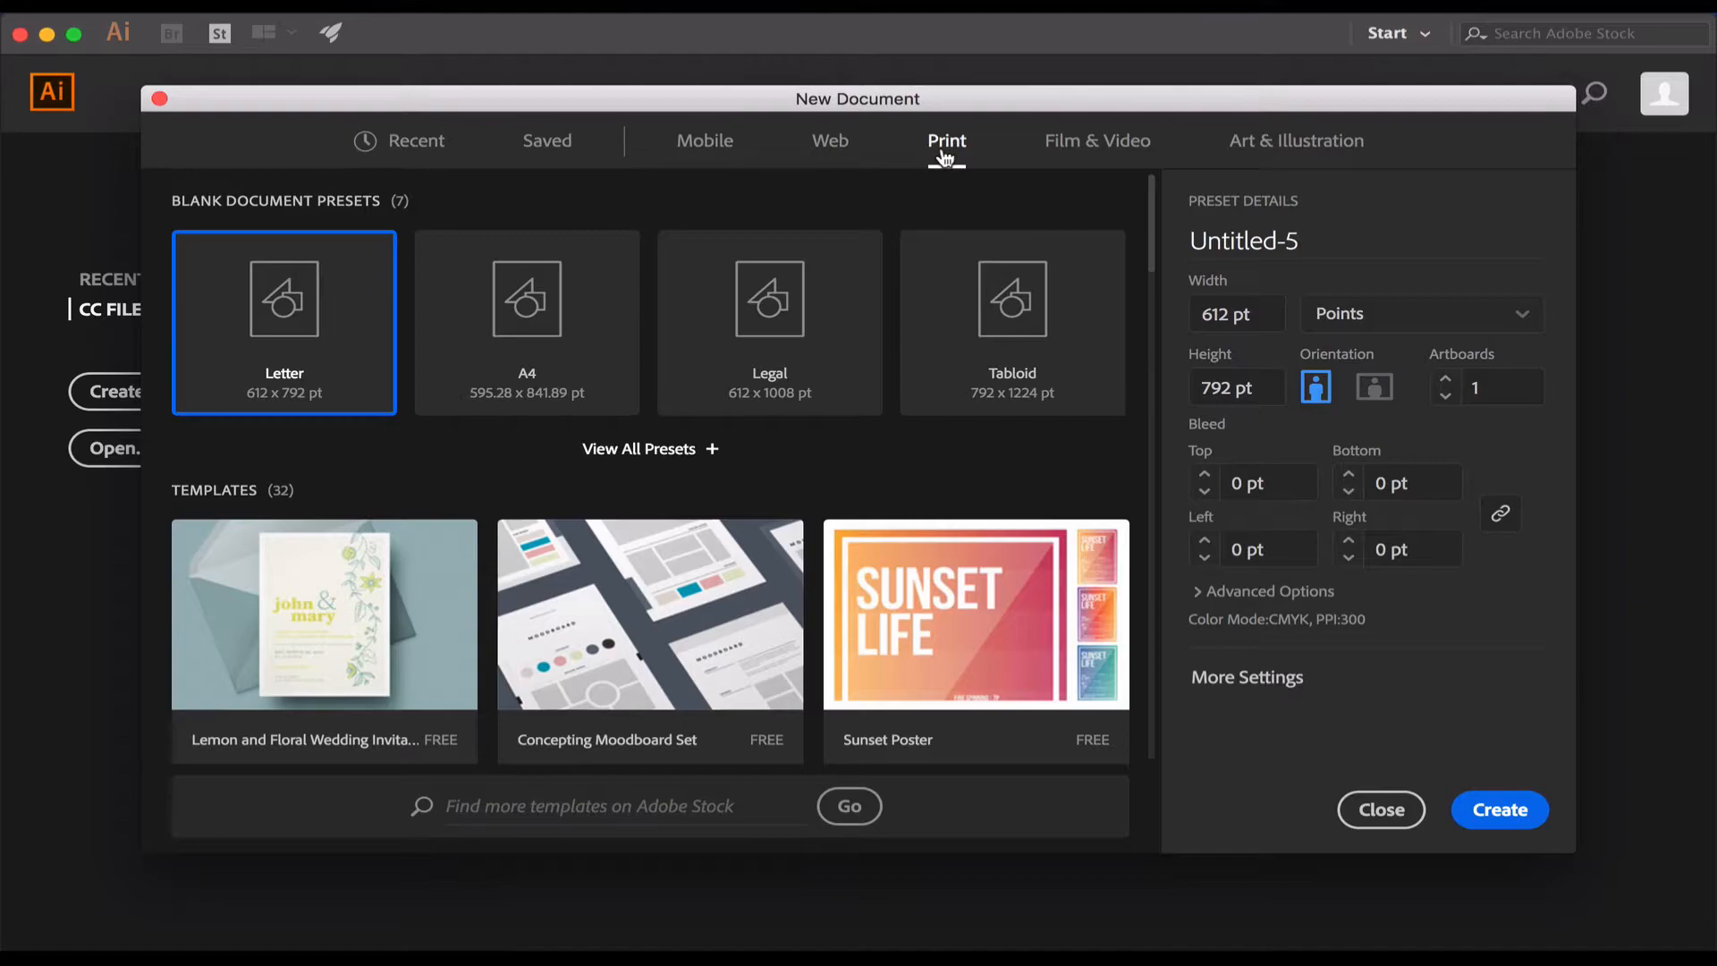
pyautogui.click(556, 405)
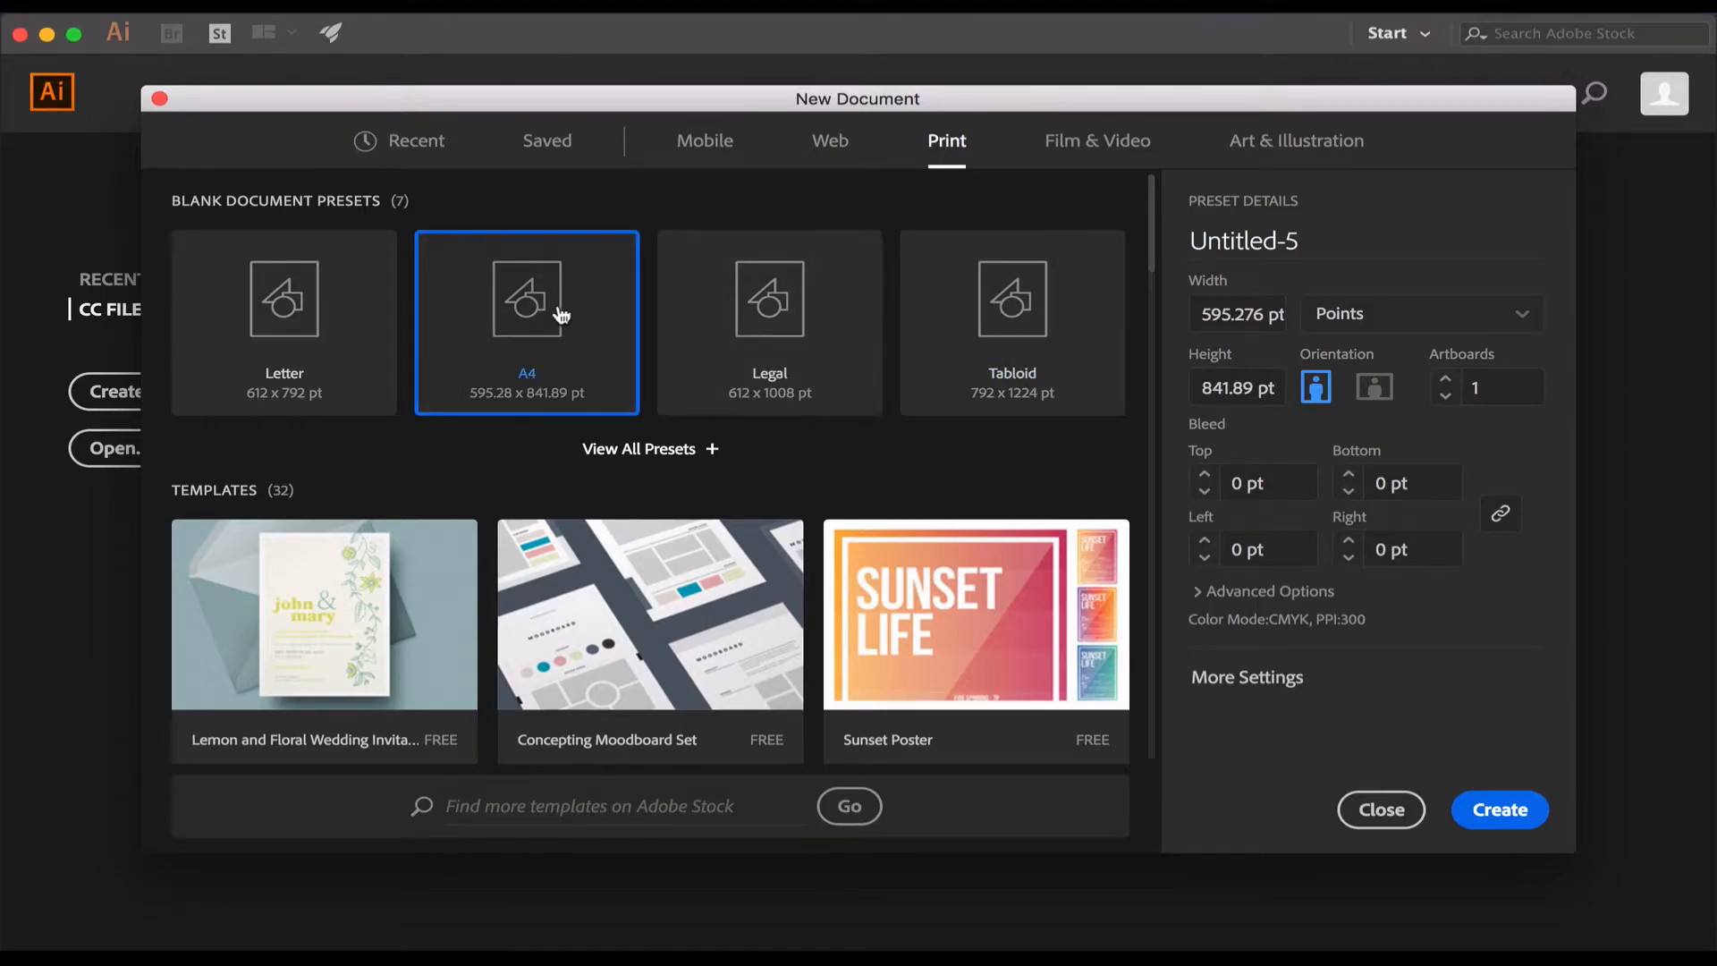
pyautogui.click(1489, 810)
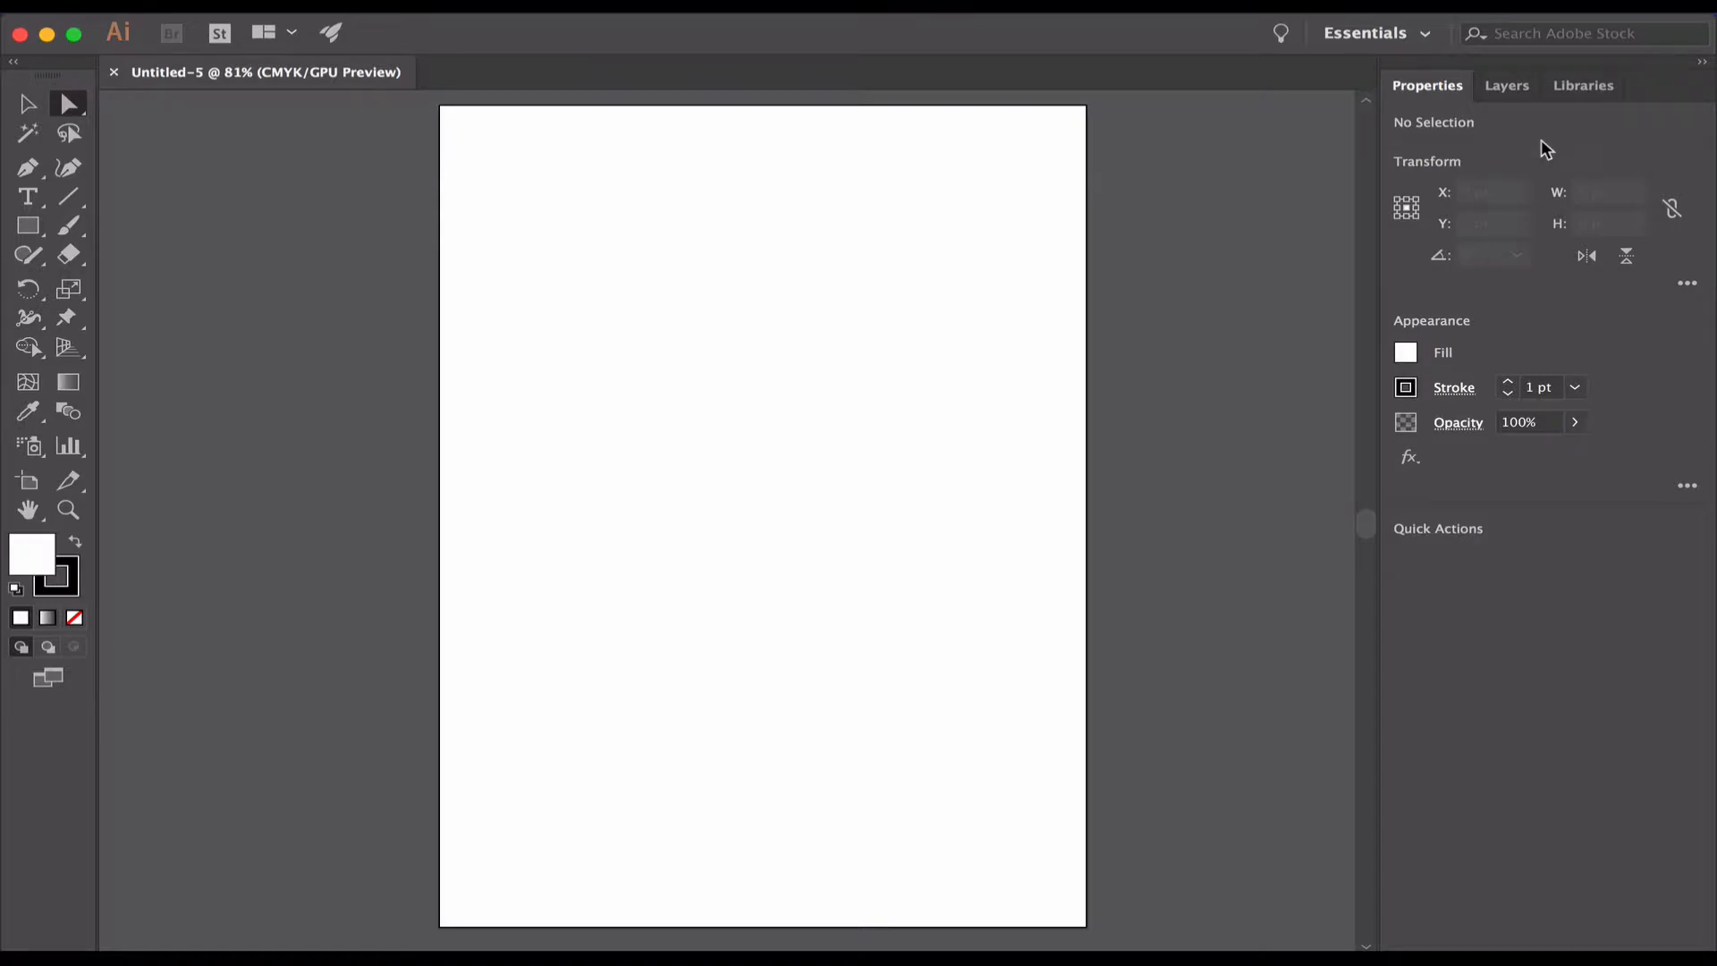
# Step: Draw a trial rectangle about 433 × 632 pt on the artboard and delete it
pyautogui.click(1509, 89)
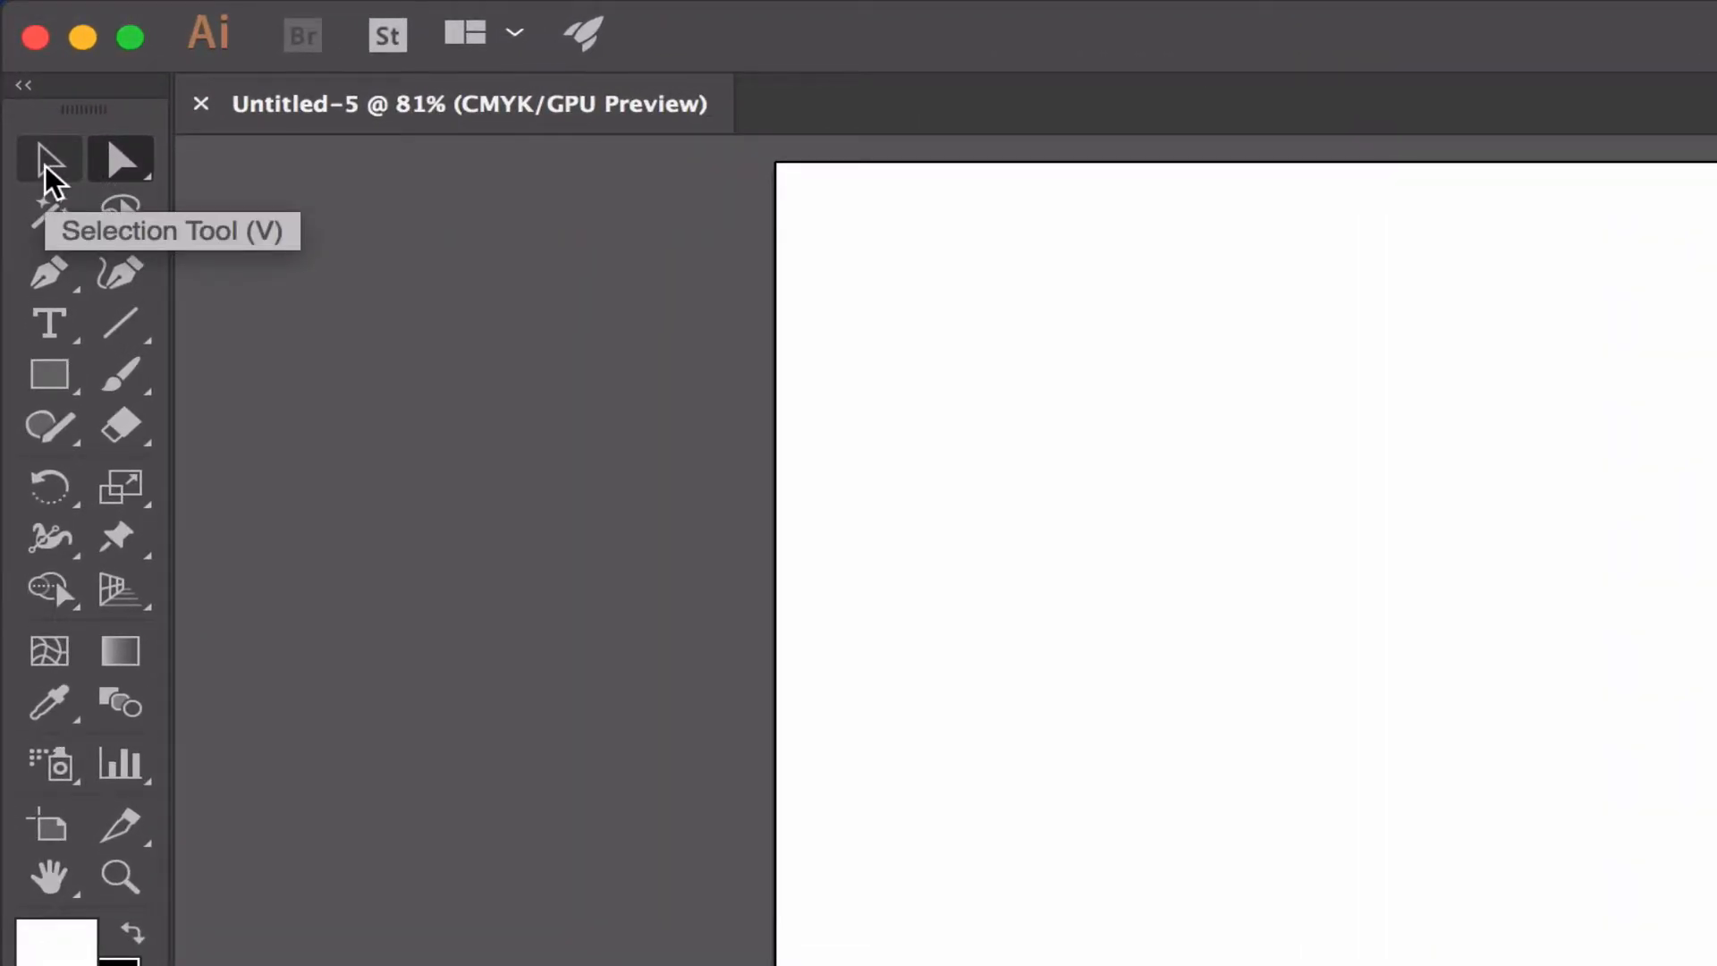
pyautogui.click(47, 168)
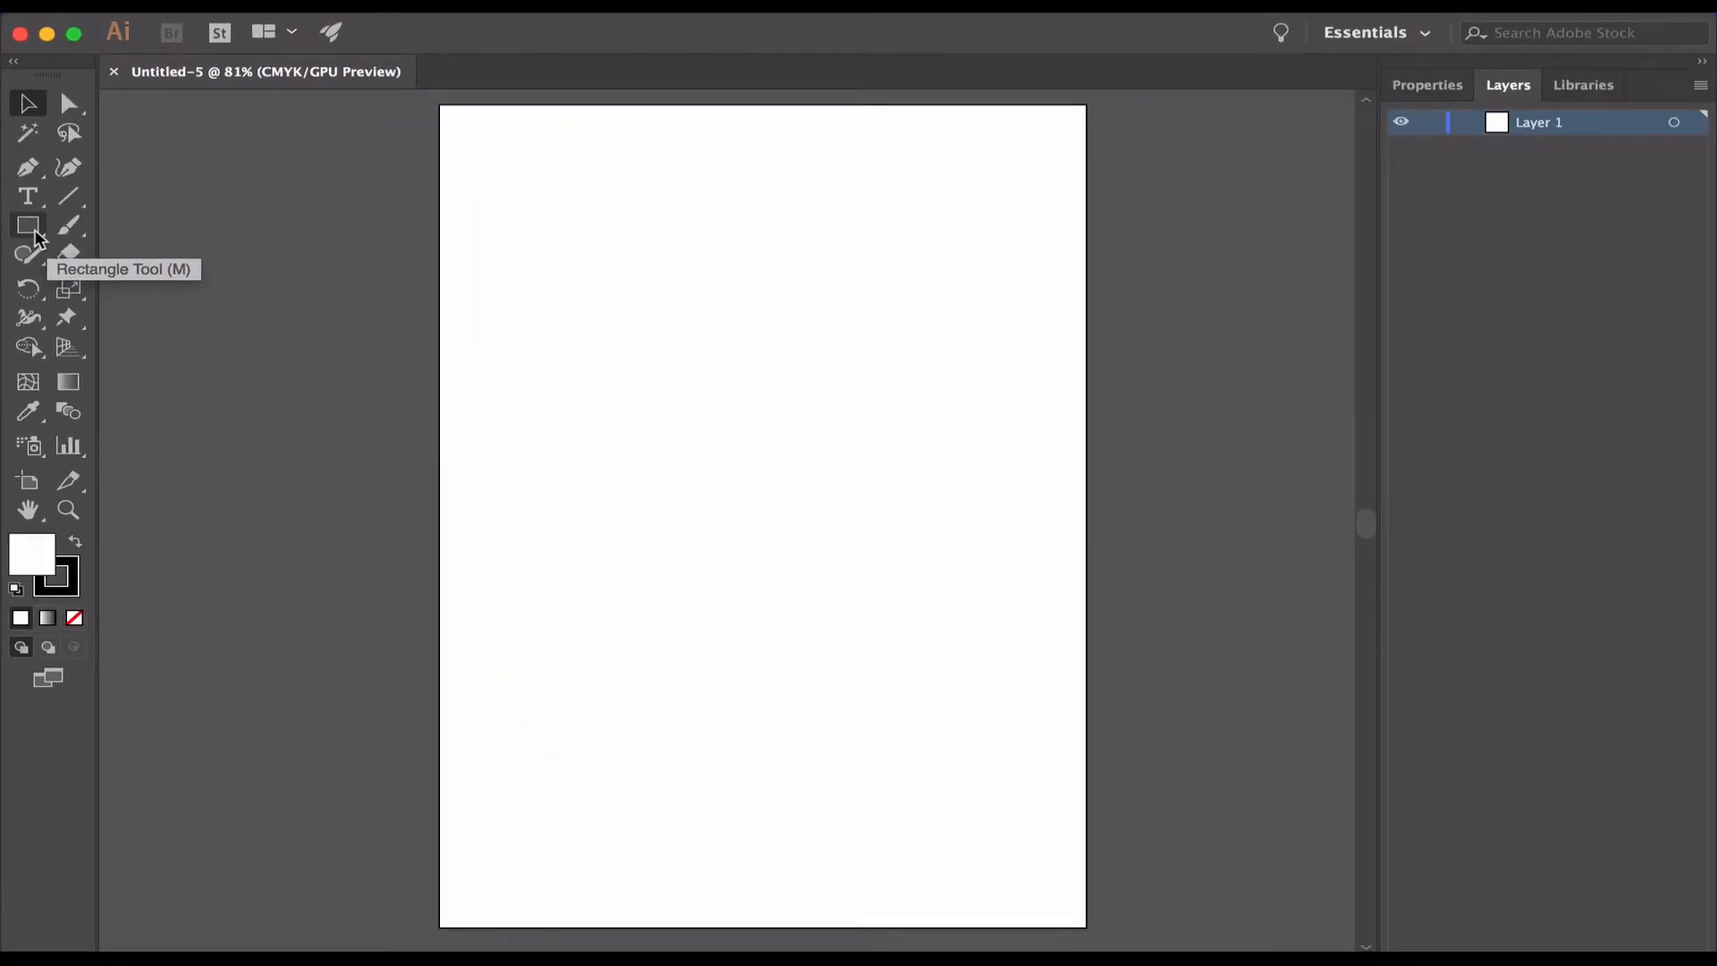
pyautogui.click(64, 391)
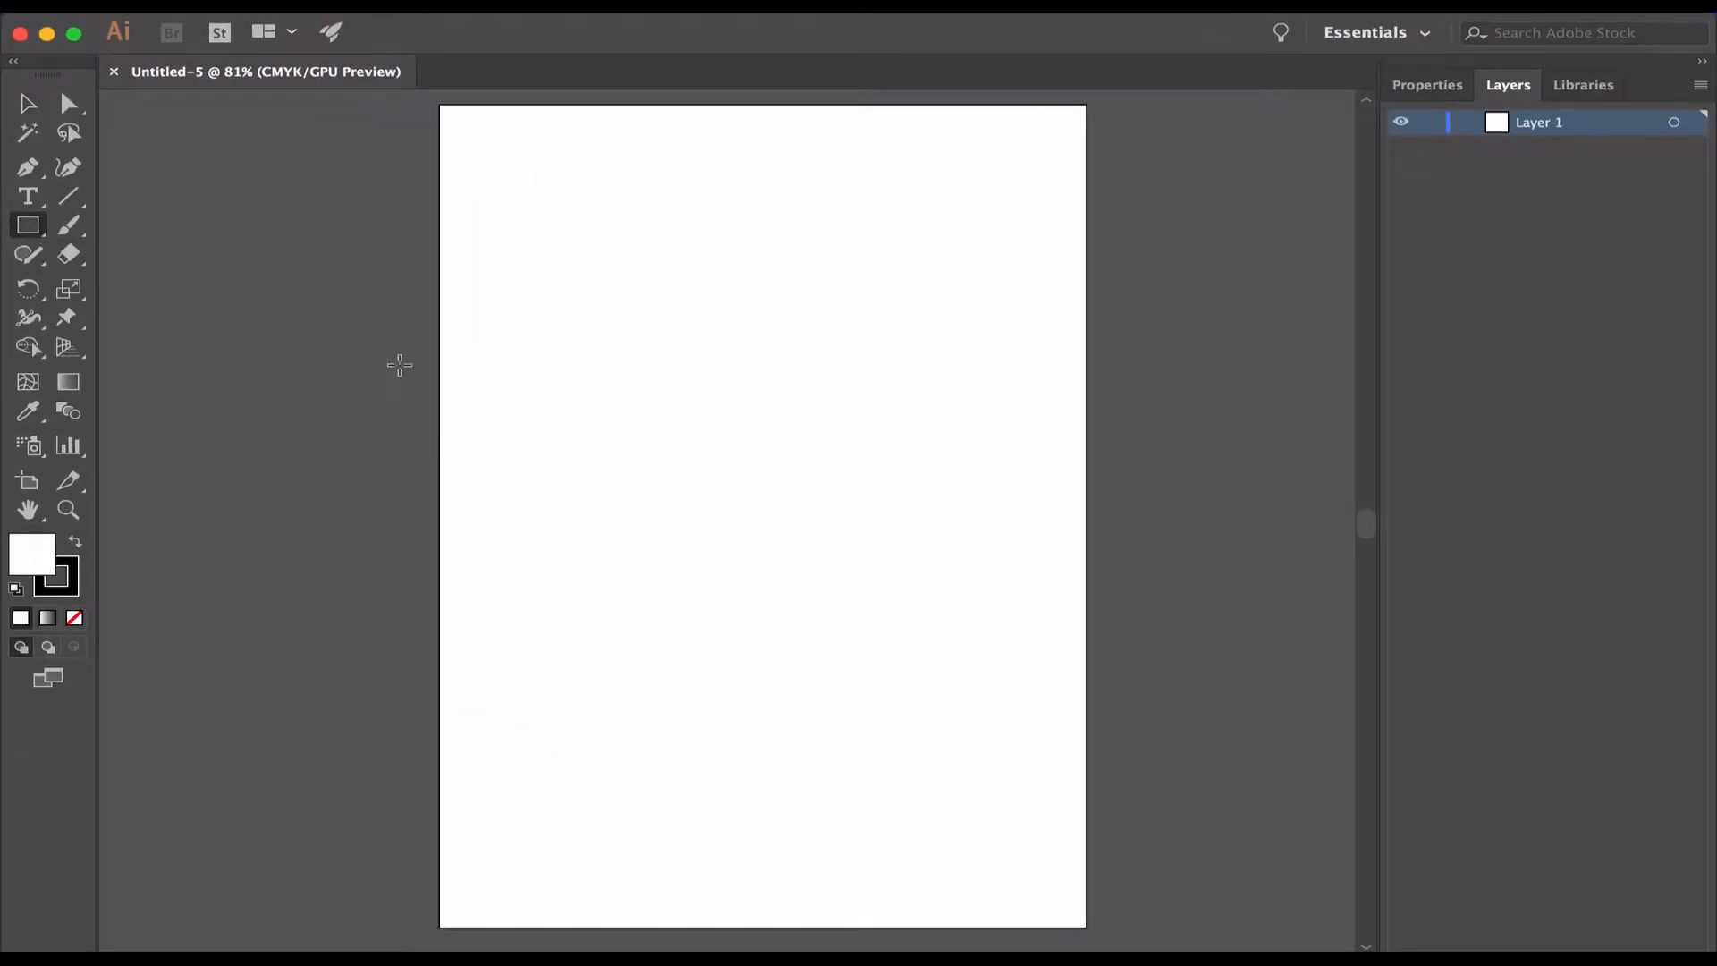
pyautogui.moveTo(494, 176); pyautogui.dragTo(965, 792)
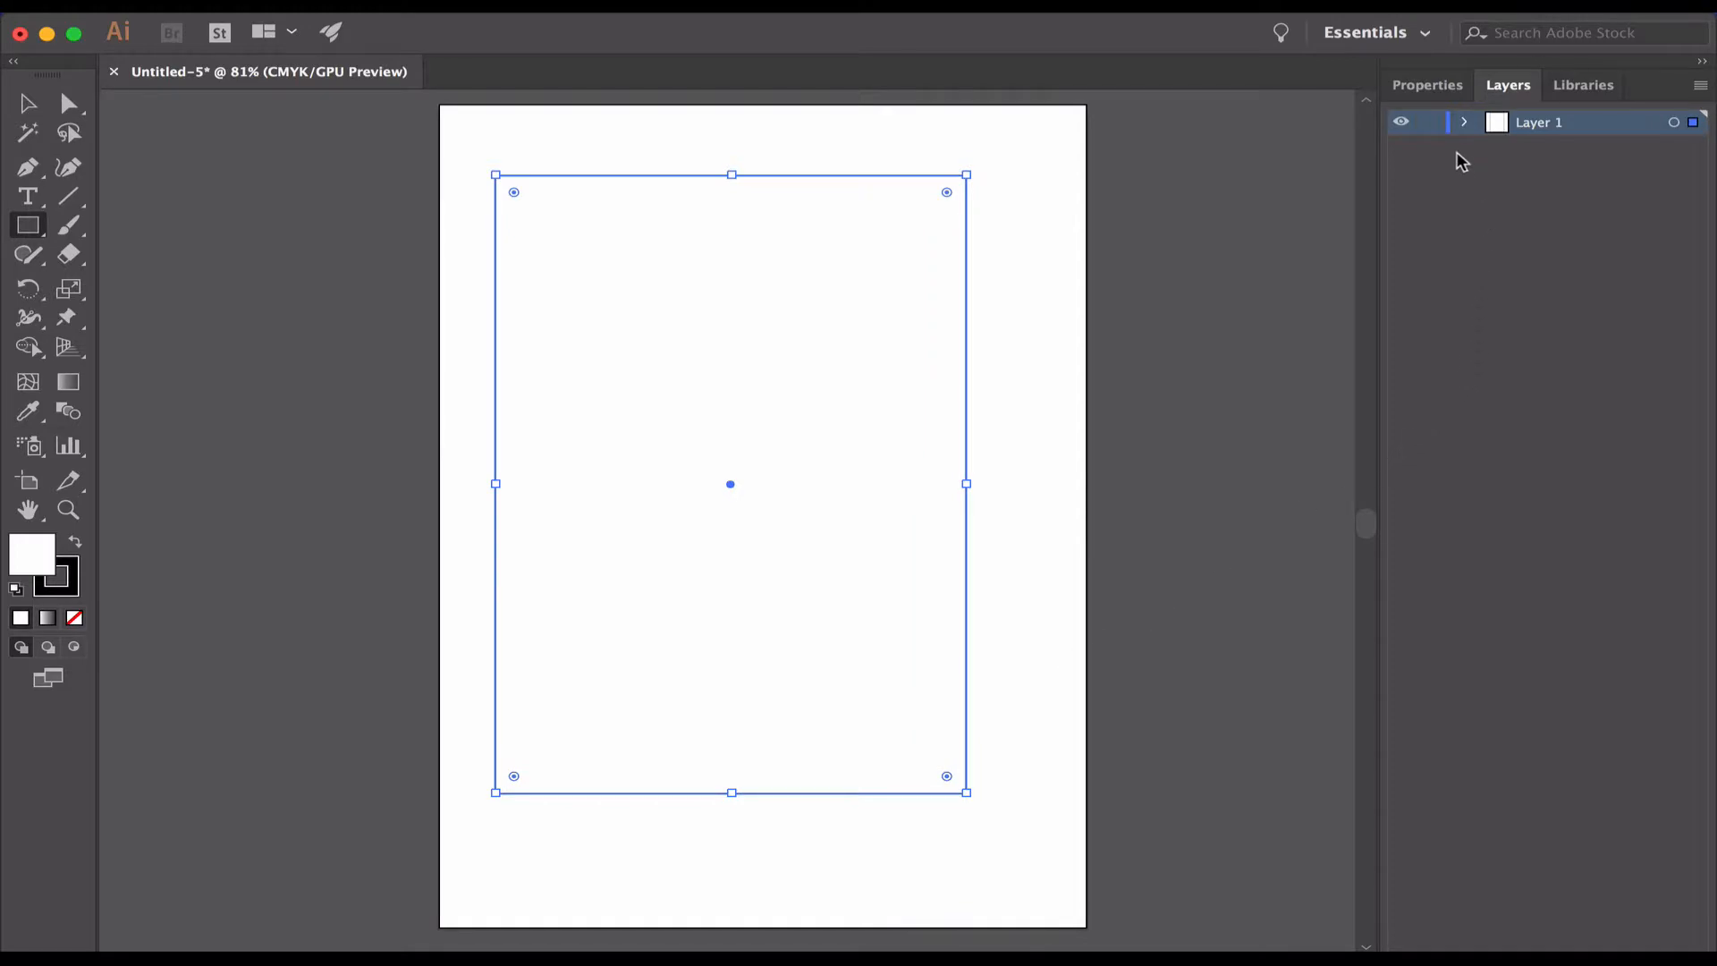
pyautogui.click(1445, 93)
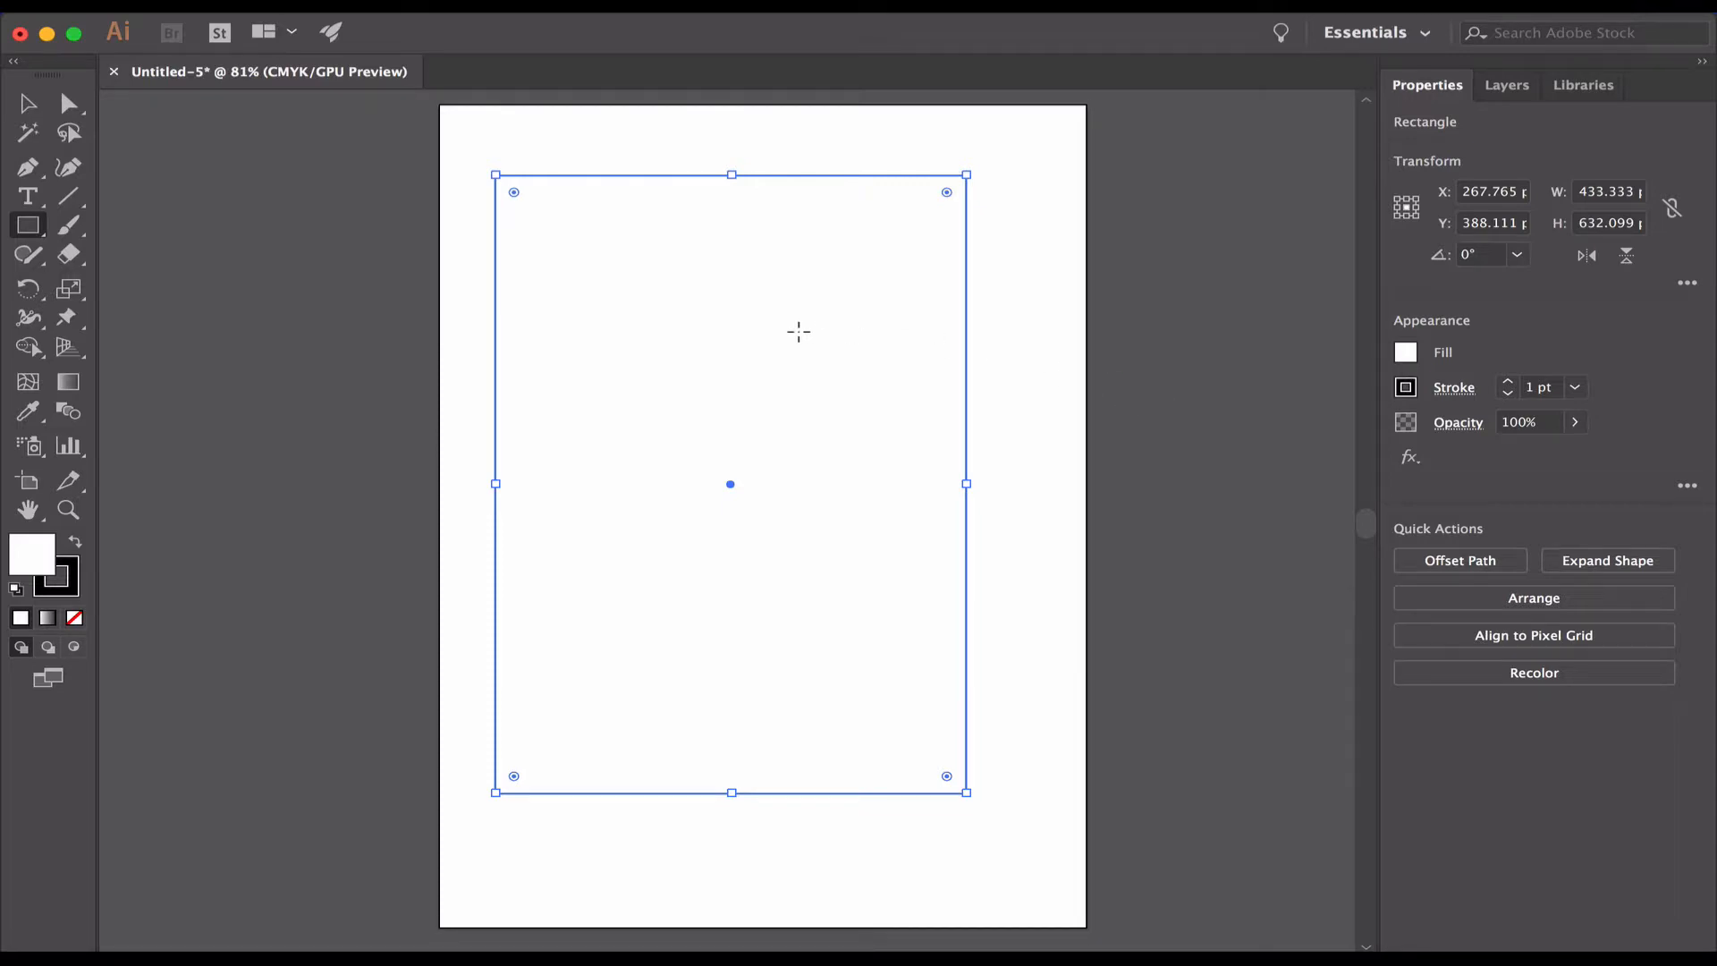
pyautogui.click(31, 116)
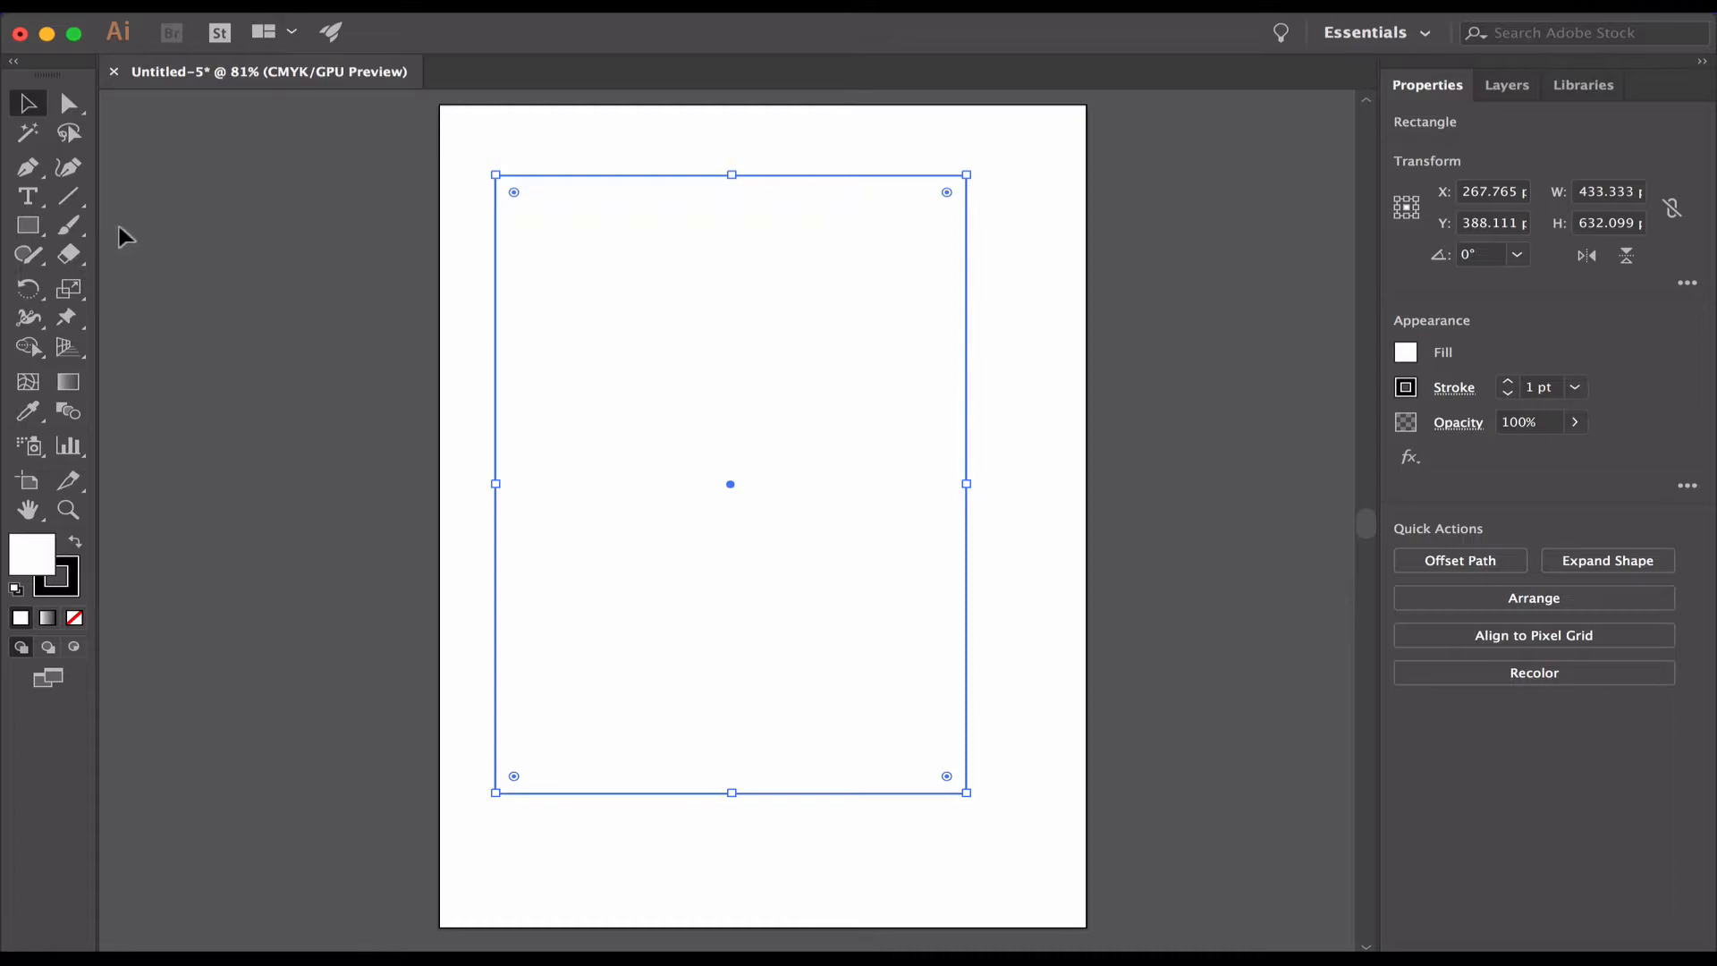
pyautogui.press('Delete')
# Step: Draw a tall rectangle about 431 × 654 pt near the middle of the artboard
pyautogui.press('m')
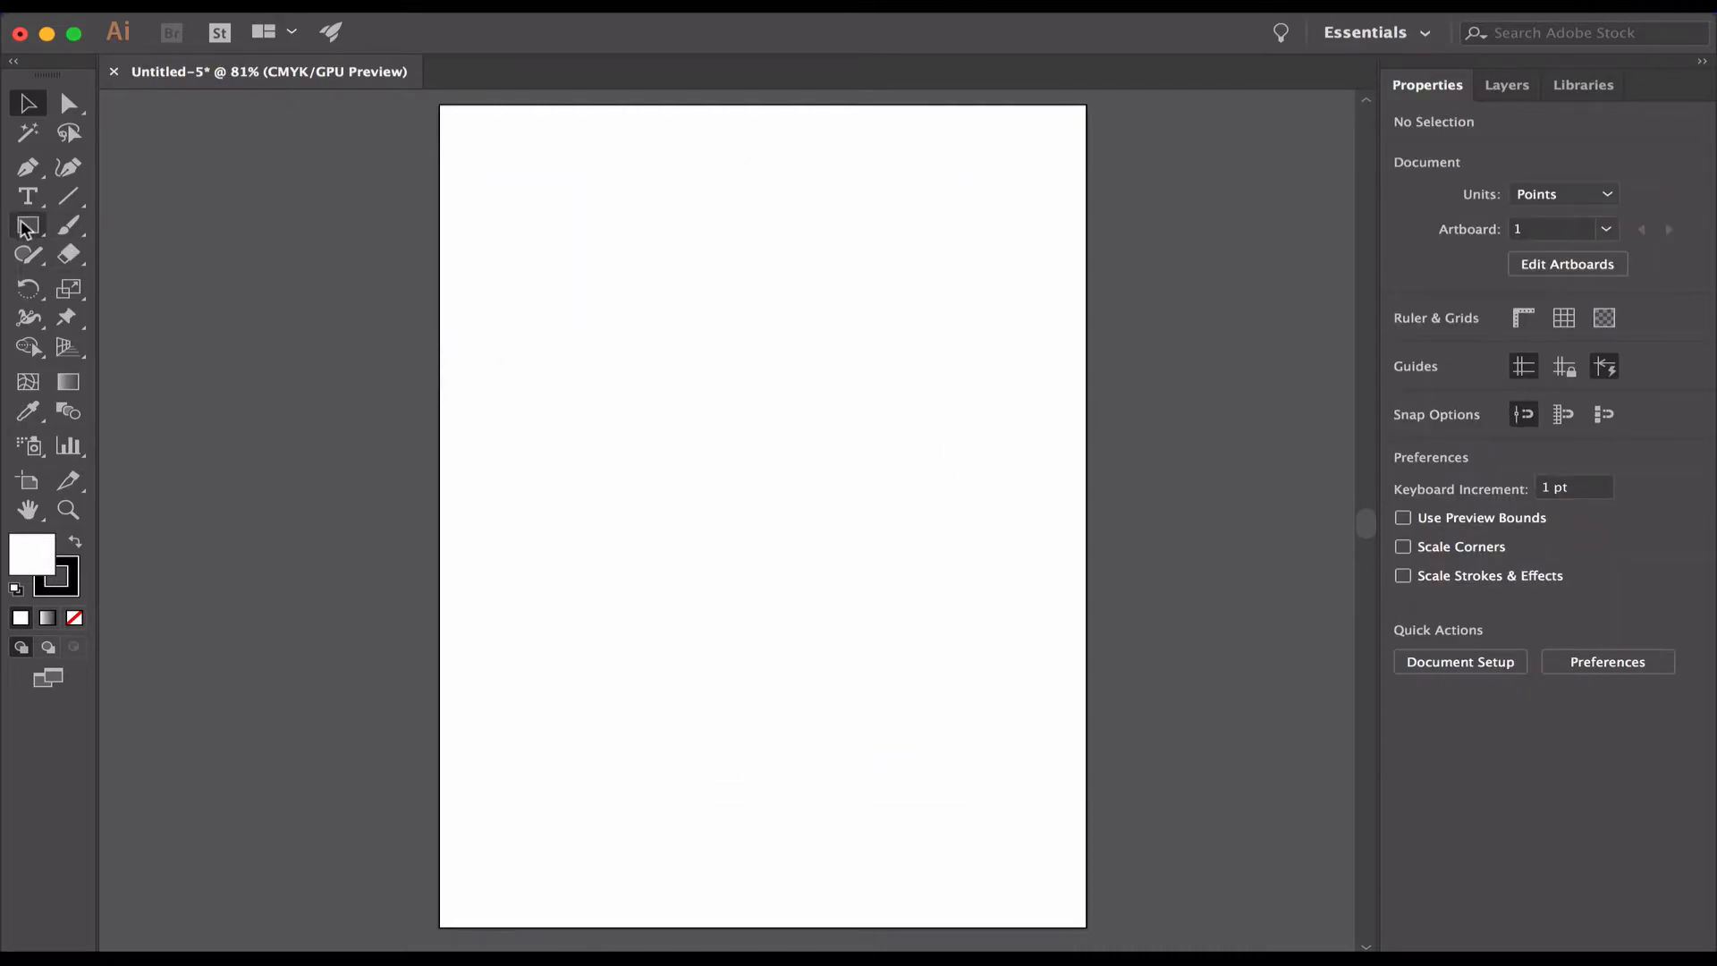
pyautogui.moveTo(518, 185); pyautogui.dragTo(986, 823)
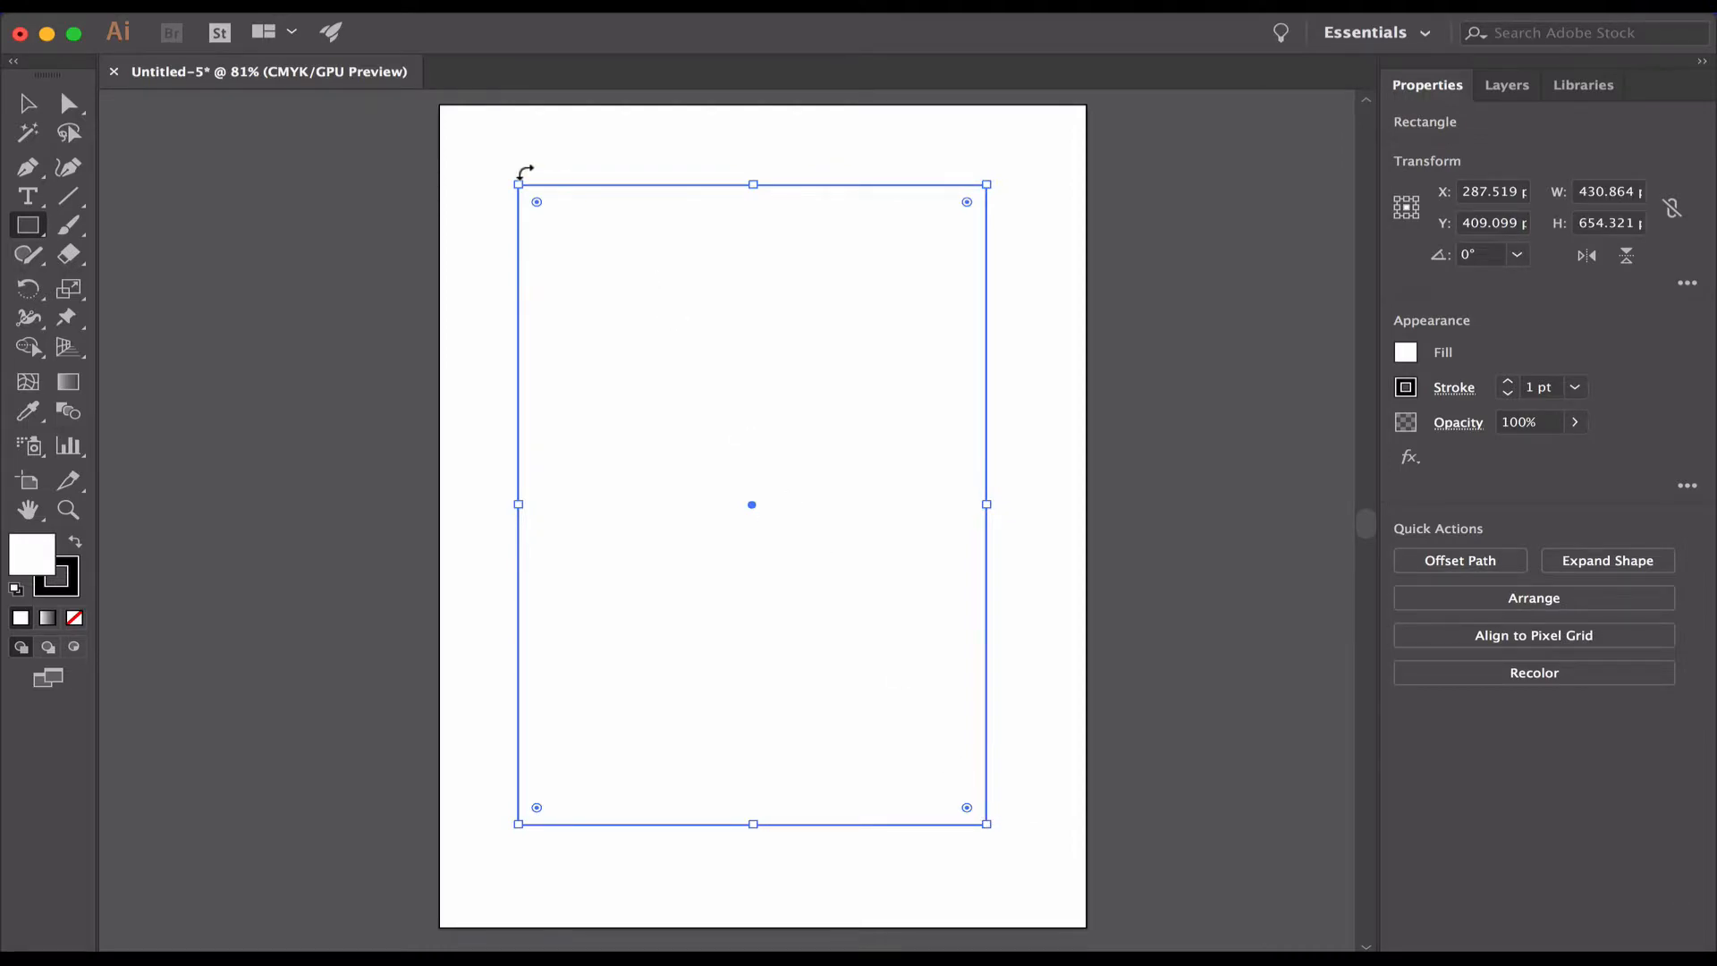
# Step: Try rounding the tall rectangle's corners and drawing four smaller rectangles over its upper part
pyautogui.moveTo(529, 198); pyautogui.dragTo(606, 300)
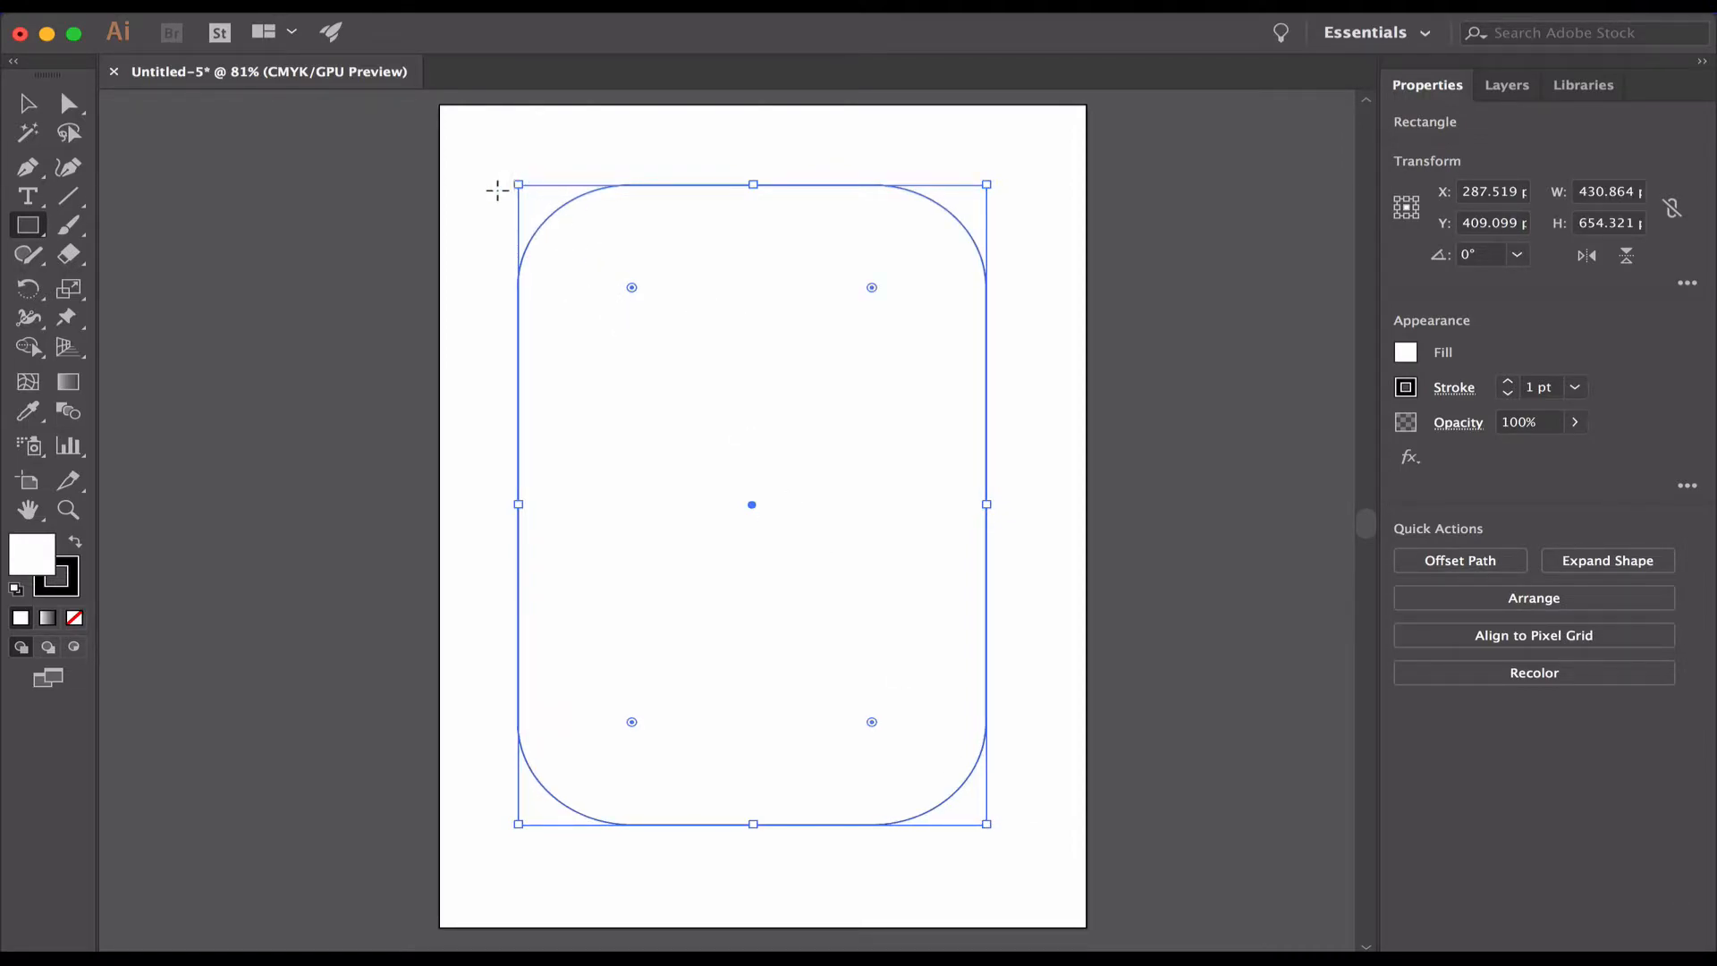
pyautogui.moveTo(495, 191); pyautogui.dragTo(595, 281)
pyautogui.moveTo(682, 130); pyautogui.dragTo(694, 260)
pyautogui.moveTo(936, 215); pyautogui.dragTo(617, 478)
pyautogui.moveTo(981, 192); pyautogui.dragTo(775, 354)
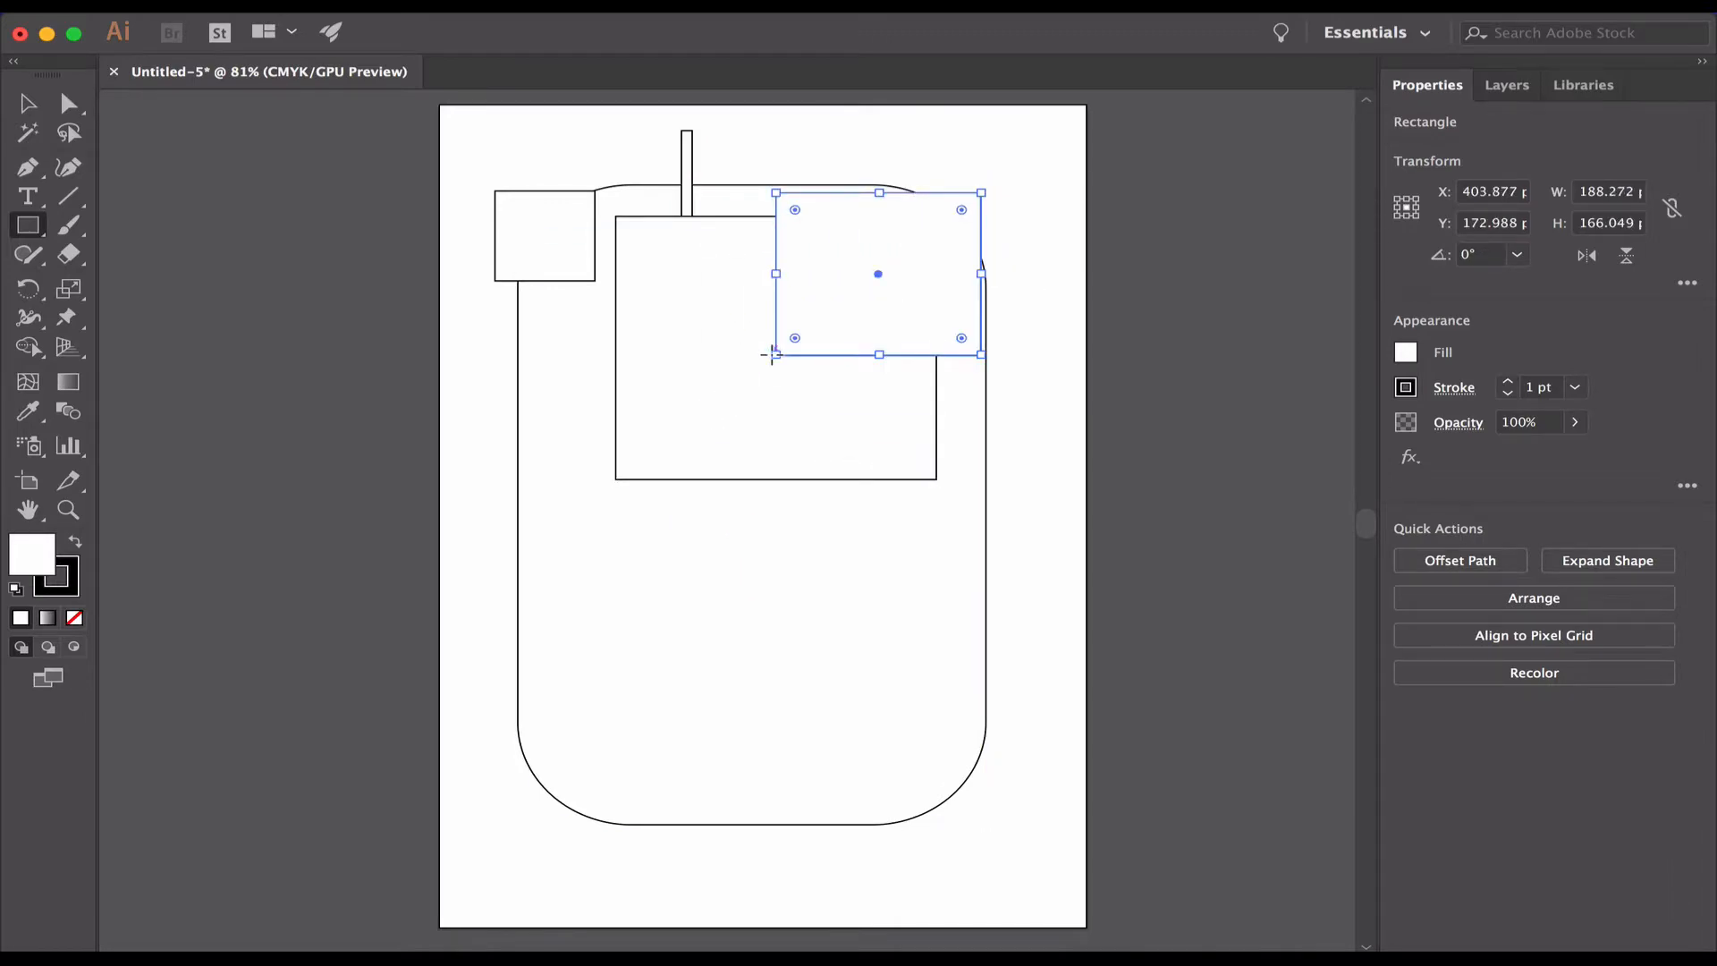
# Step: Undo the four small rectangles and the corner rounding of the tall rectangle
pyautogui.press('super+z')
pyautogui.press('super+z')
pyautogui.press('super+z')
pyautogui.press('super+z')
pyautogui.press('super+z')
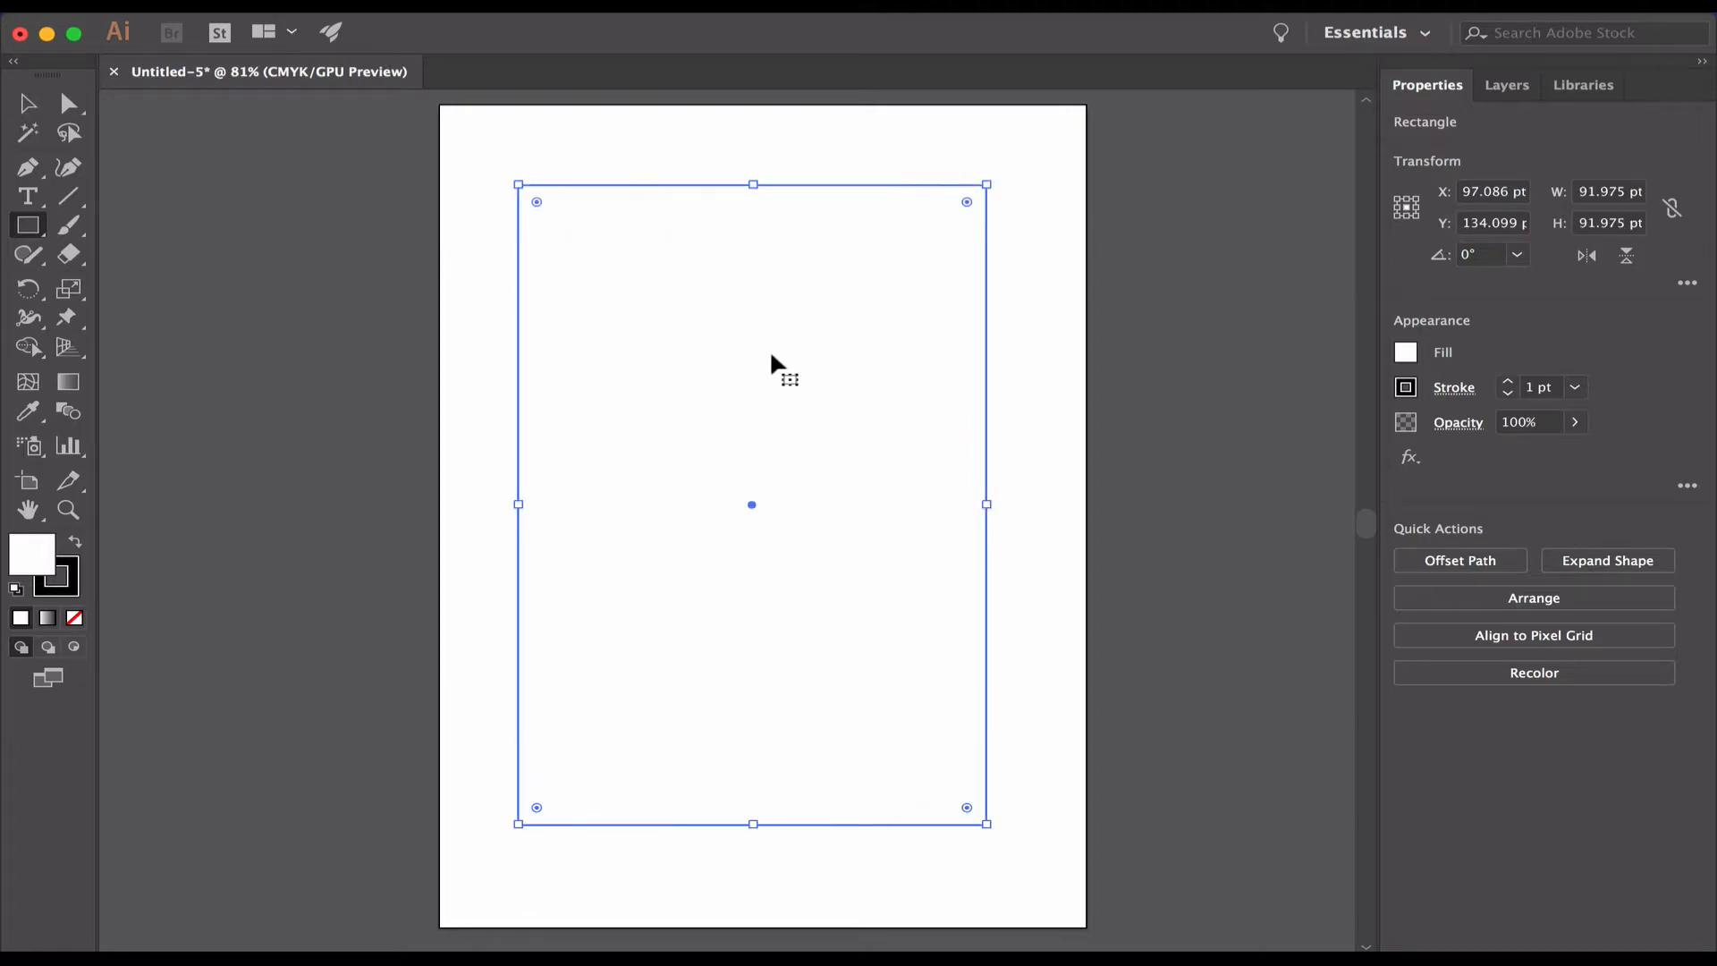
# Step: Resize the rectangle with the Selection tool to about 445 pt wide and 645 pt high
pyautogui.click(27, 103)
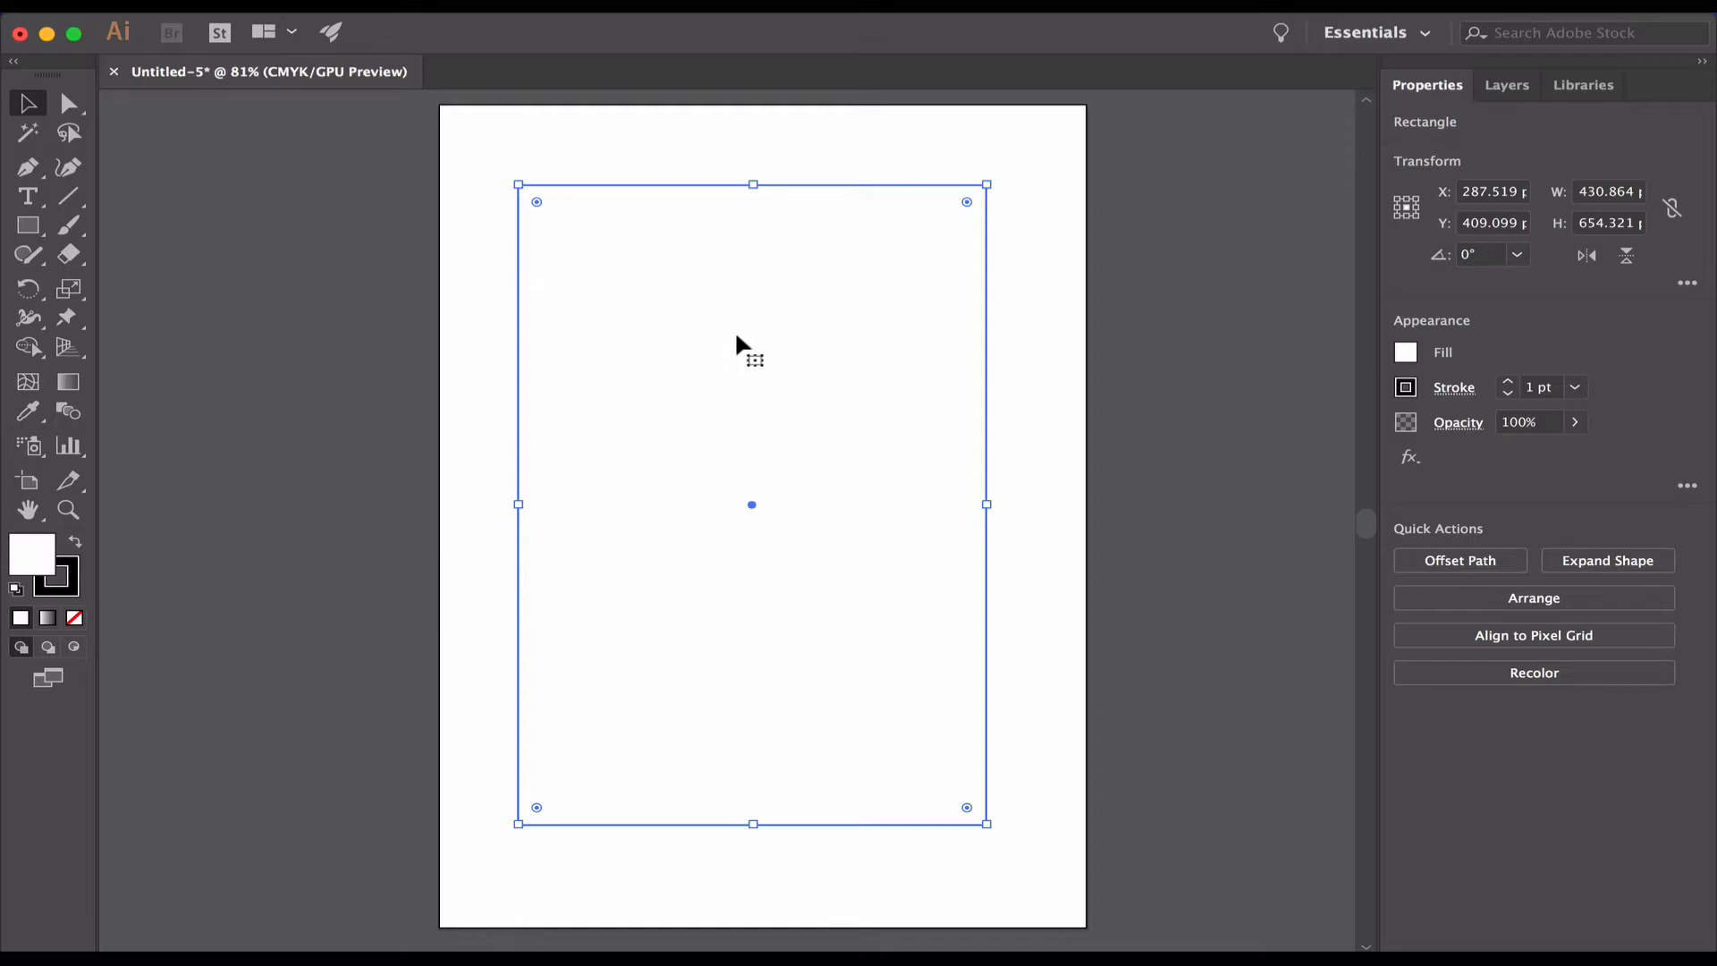
pyautogui.moveTo(518, 185); pyautogui.dragTo(536, 241)
pyautogui.moveTo(989, 201)
pyautogui.mouseDown()
pyautogui.moveTo(1000, 498)
pyautogui.moveTo(905, 191)
pyautogui.moveTo(988, 201)
pyautogui.mouseUp()
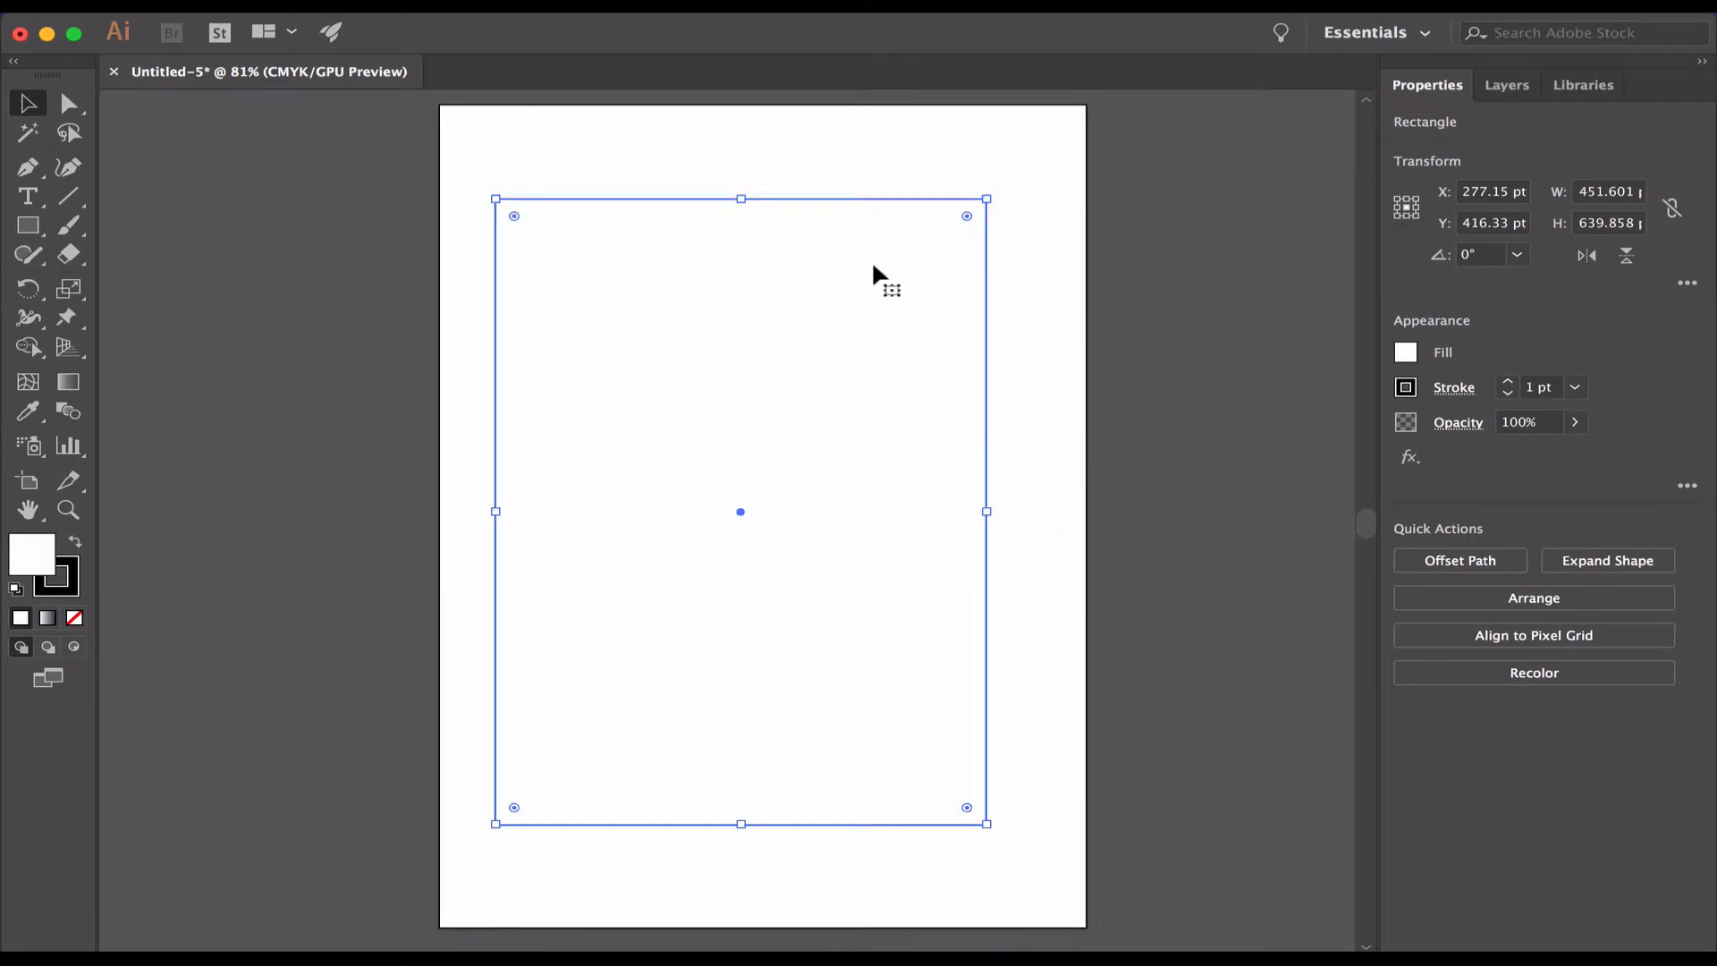
pyautogui.moveTo(740, 199)
pyautogui.mouseDown()
pyautogui.moveTo(740, 415)
pyautogui.moveTo(762, 318)
pyautogui.moveTo(751, 192)
pyautogui.mouseUp()
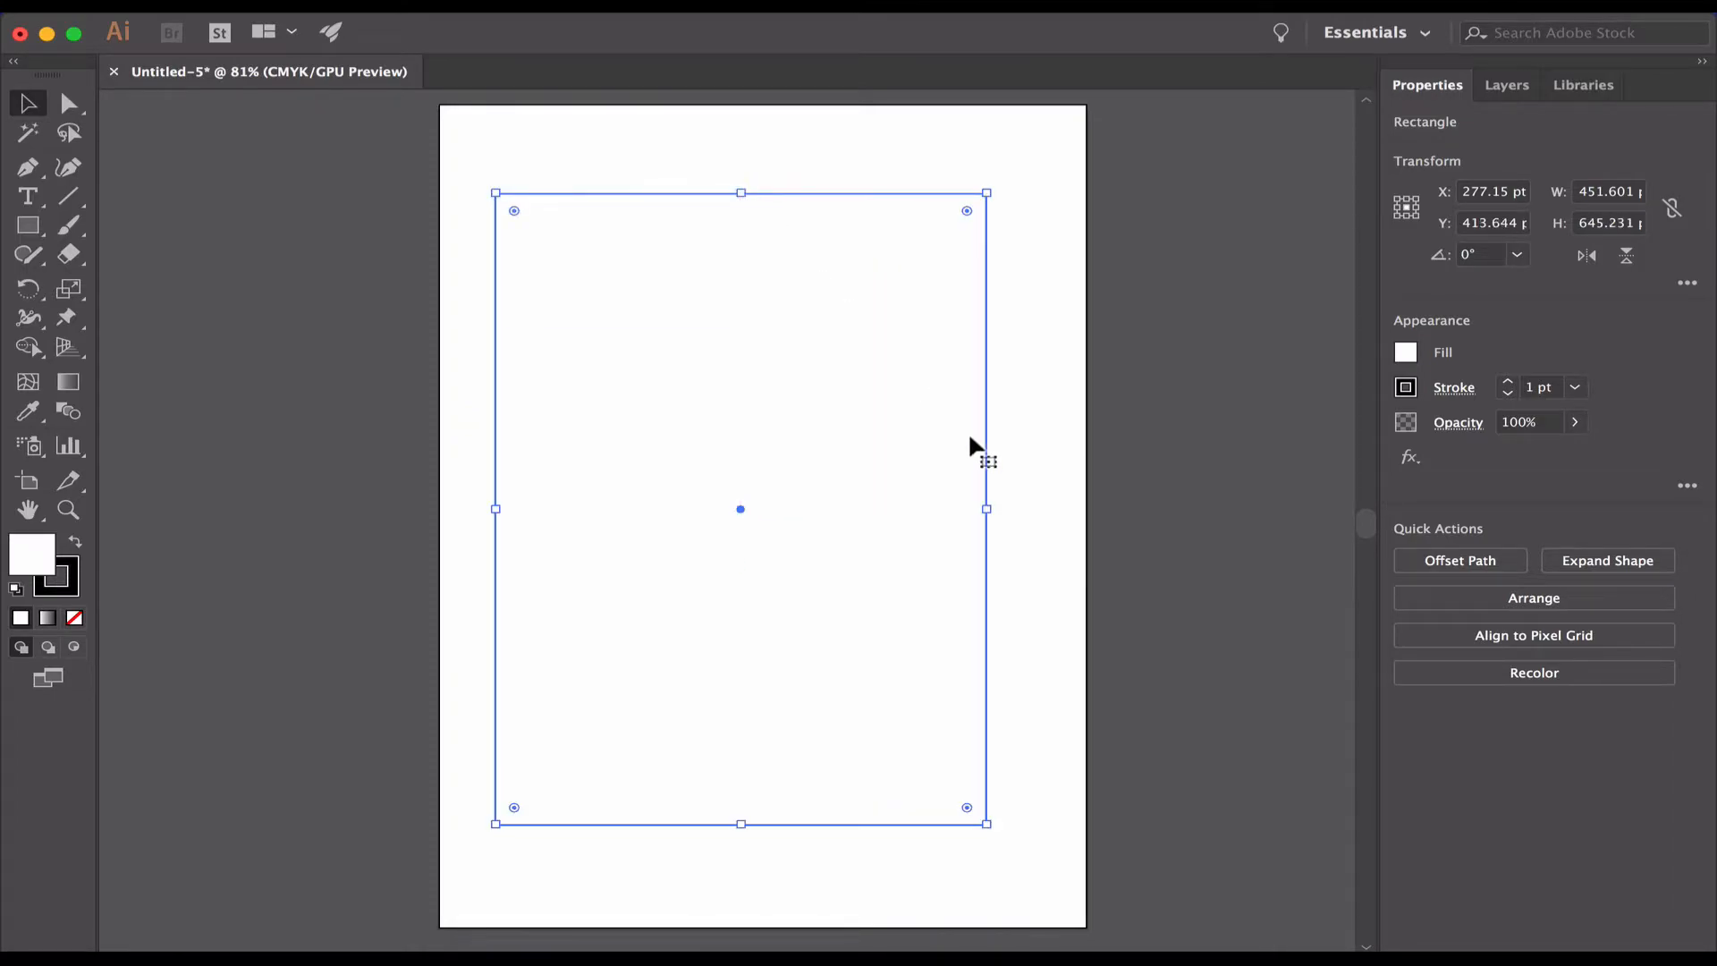
pyautogui.moveTo(988, 506)
pyautogui.mouseDown()
pyautogui.moveTo(751, 460)
pyautogui.moveTo(1023, 486)
pyautogui.moveTo(980, 489)
pyautogui.mouseUp()
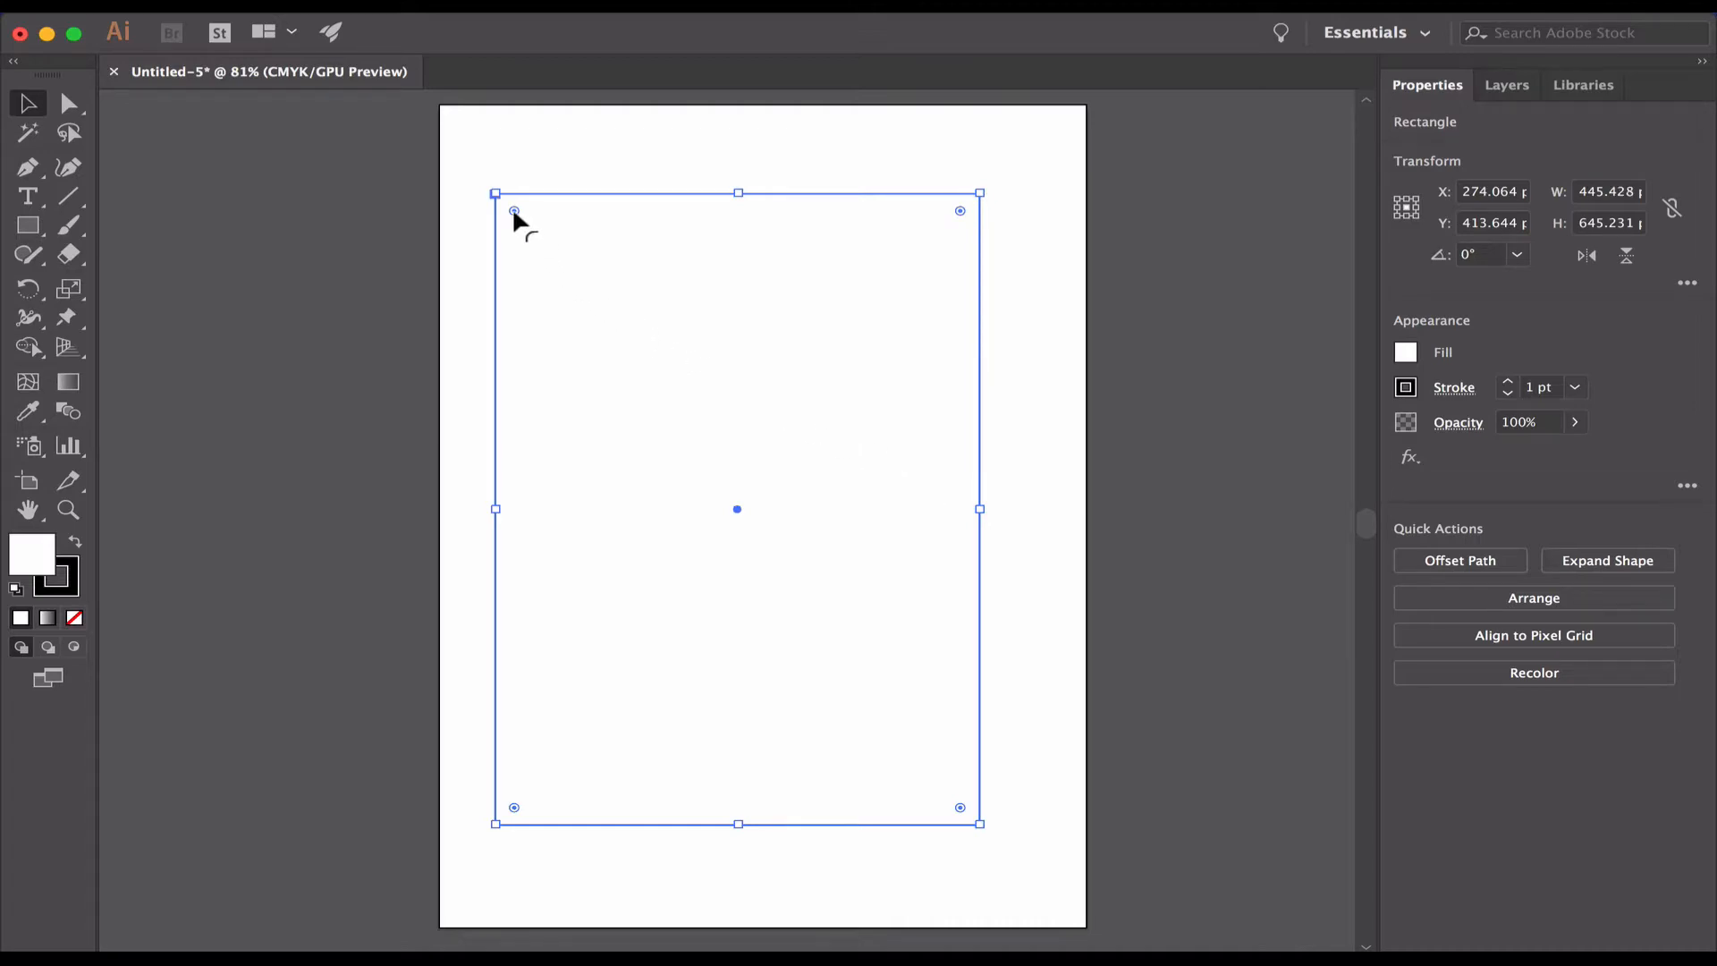
# Step: Try rotating the rectangle clockwise about its centre and undo the rotation
pyautogui.moveTo(515, 213)
pyautogui.mouseDown()
pyautogui.moveTo(705, 410)
pyautogui.moveTo(491, 191)
pyautogui.mouseUp()
pyautogui.moveTo(985, 181); pyautogui.dragTo(1056, 382)
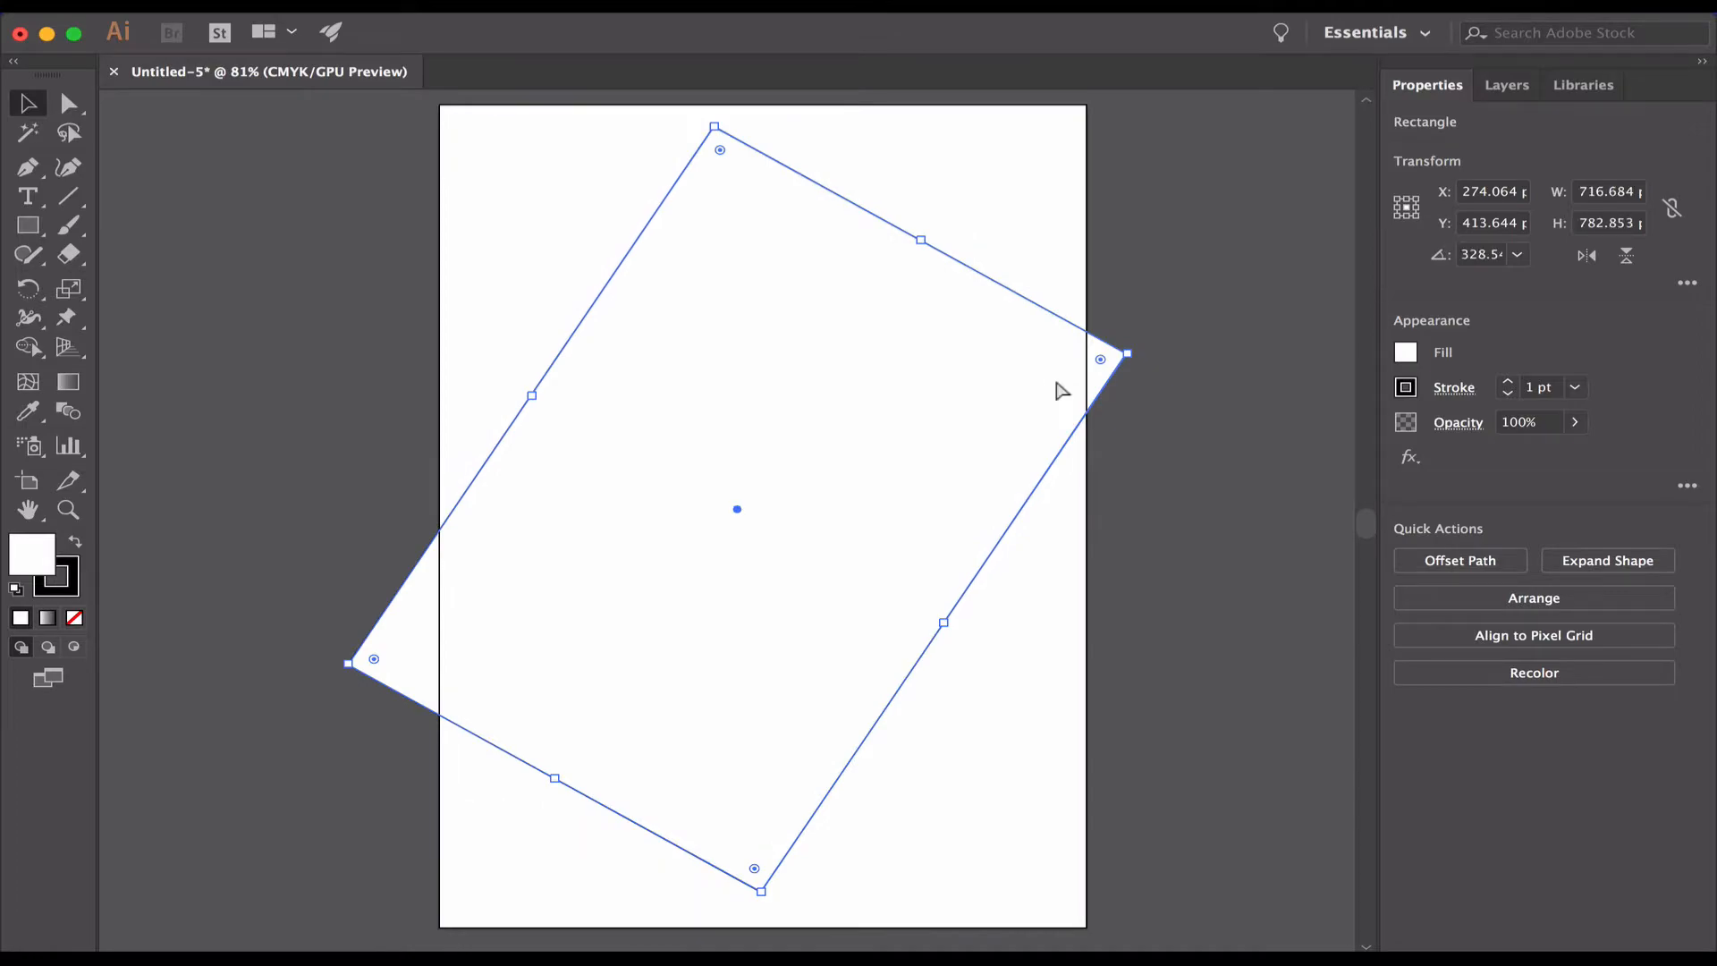
pyautogui.press('super+z')
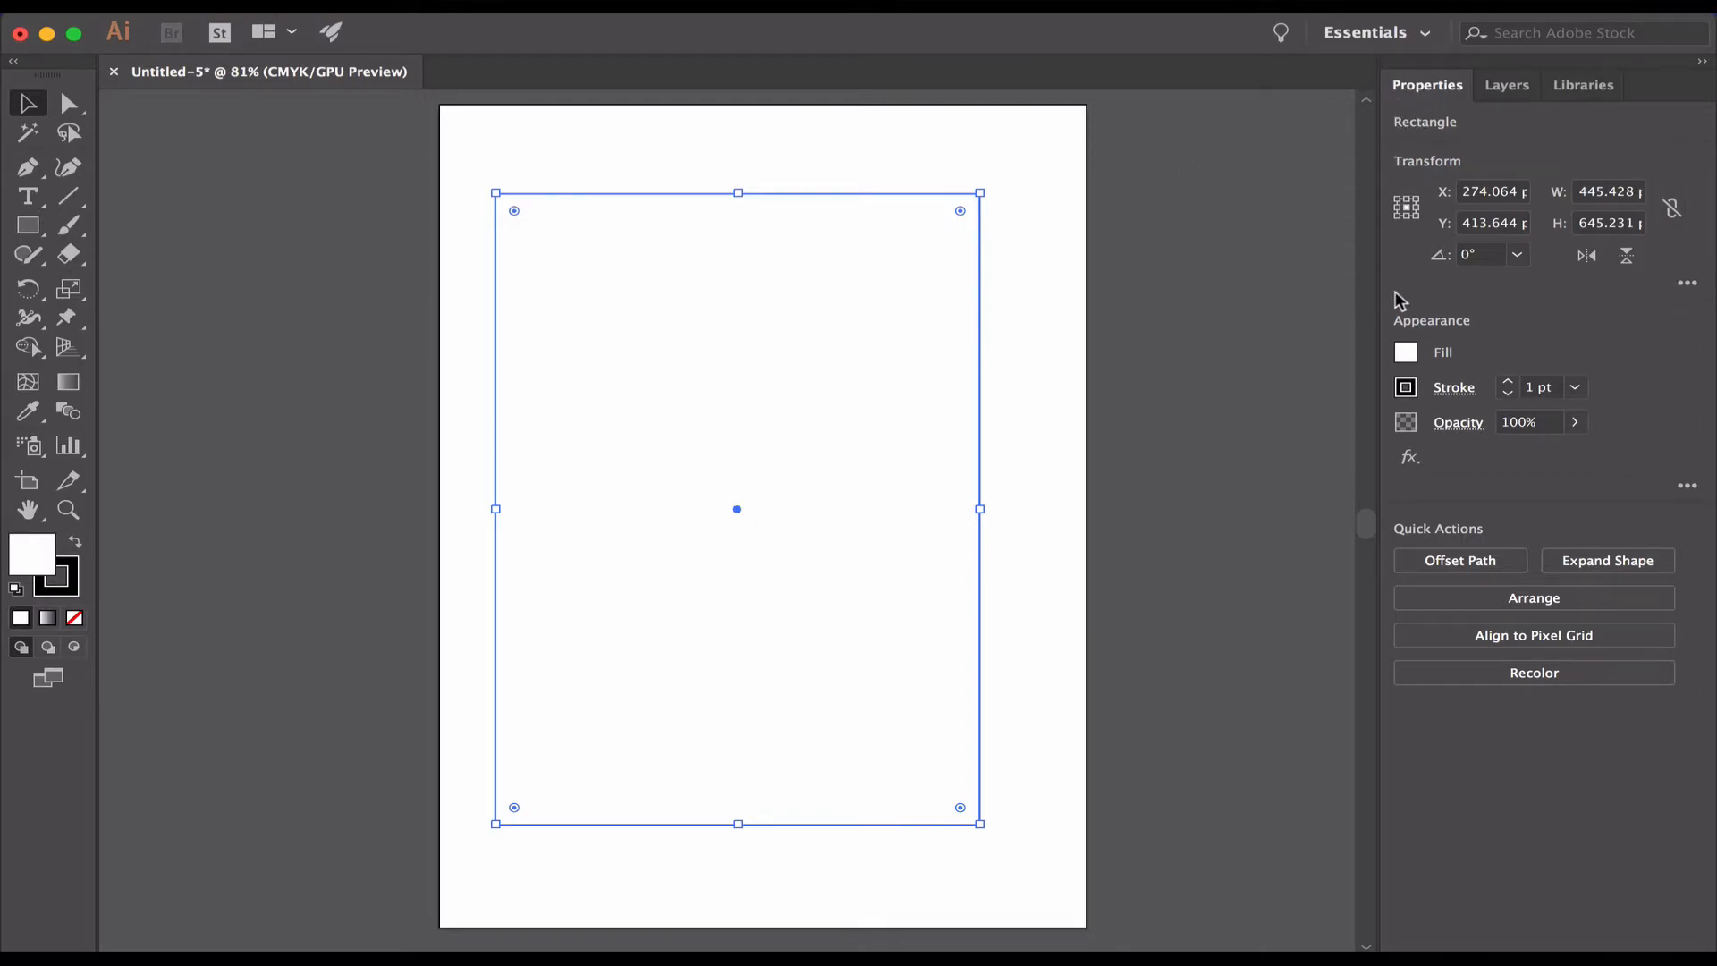
# Step: Fill the rectangle with the orange swatch C=0 M=50 Y=100 K=0
pyautogui.click(1406, 354)
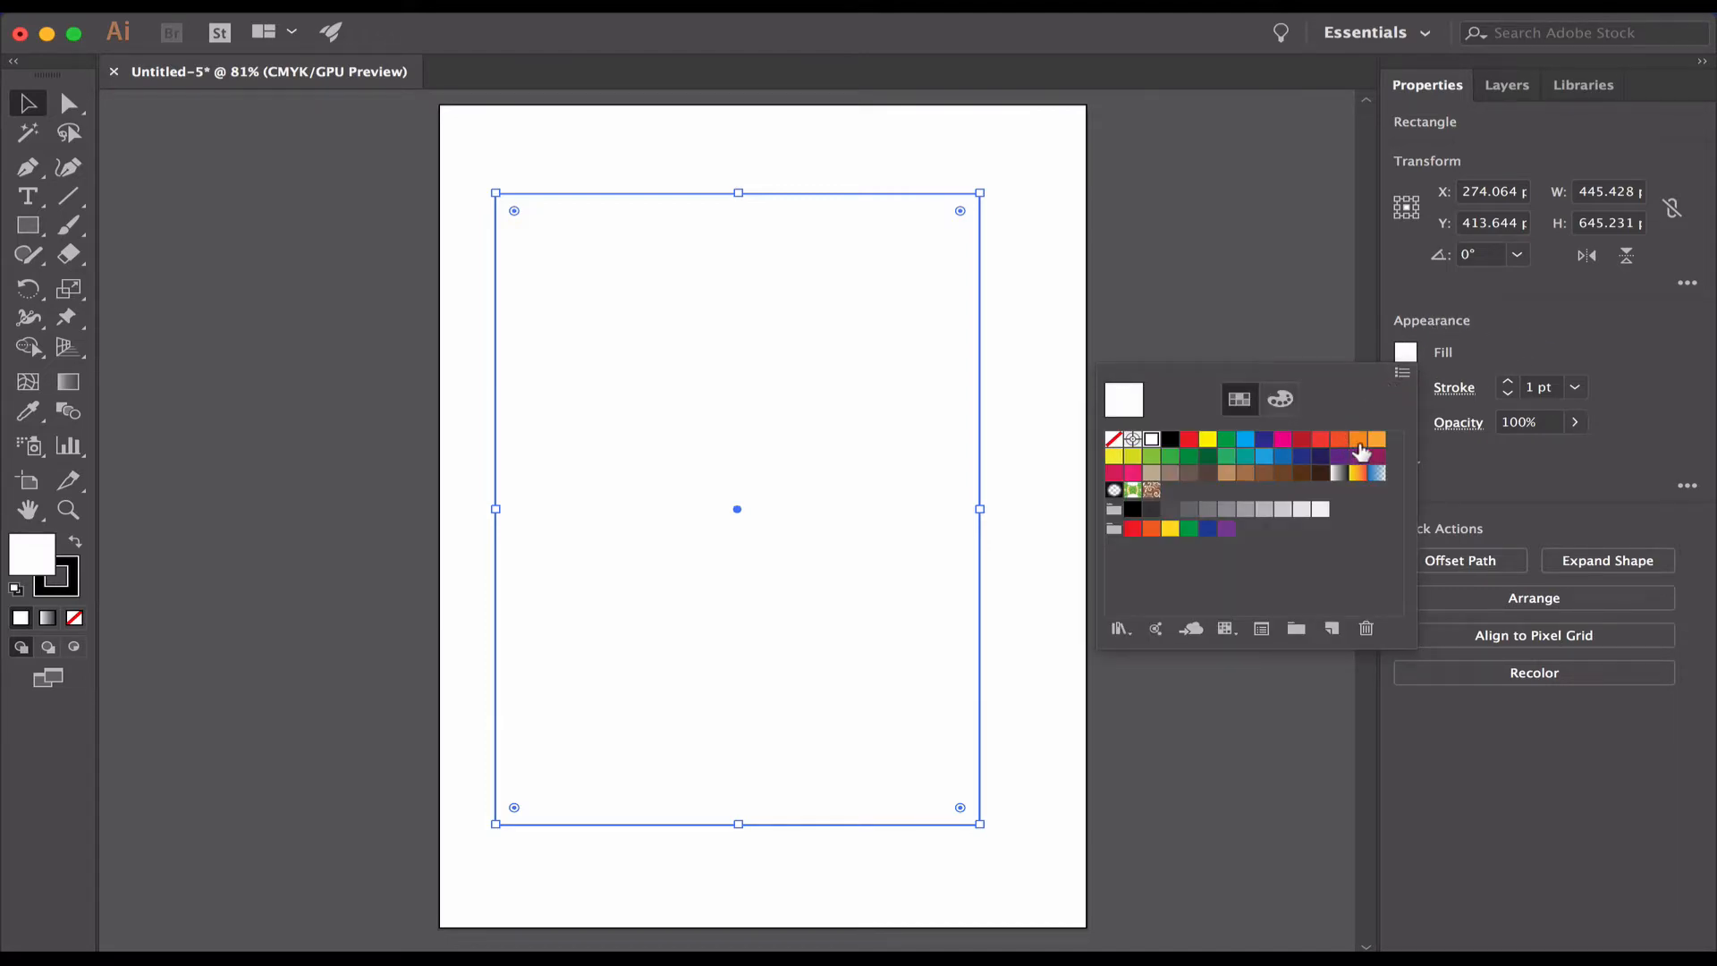
pyautogui.click(1358, 441)
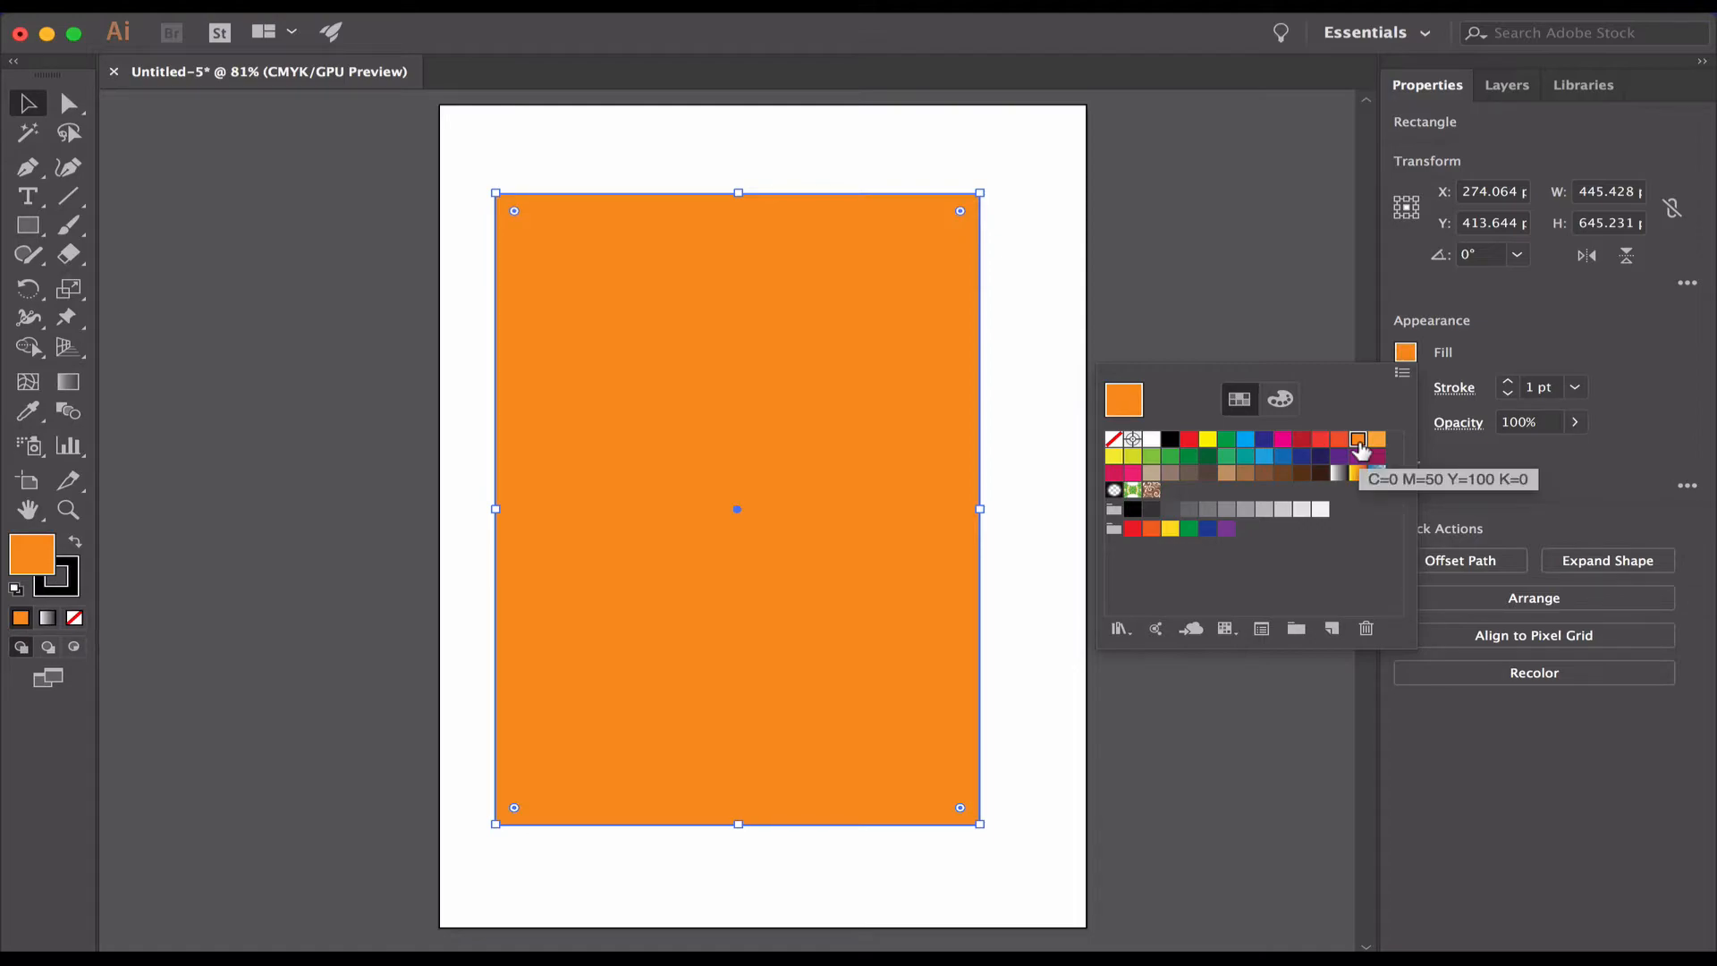
pyautogui.click(1640, 350)
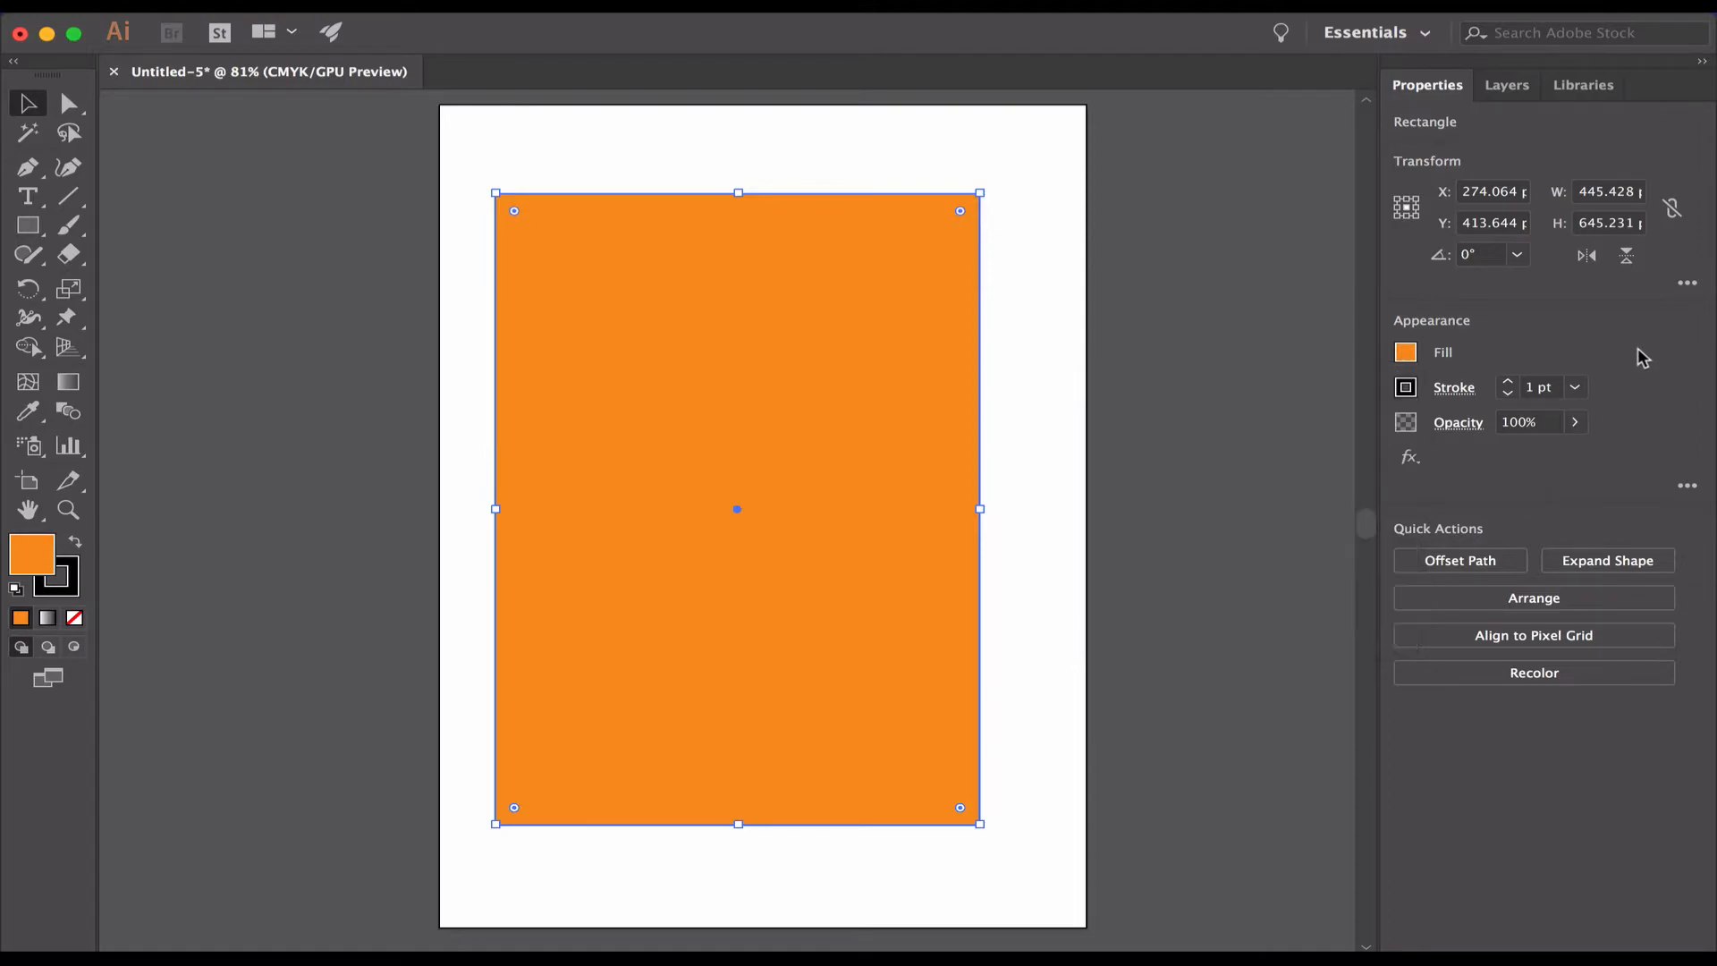
# Step: Try a magenta stroke colour on the rectangle and set the stroke back to black
pyautogui.click(1406, 388)
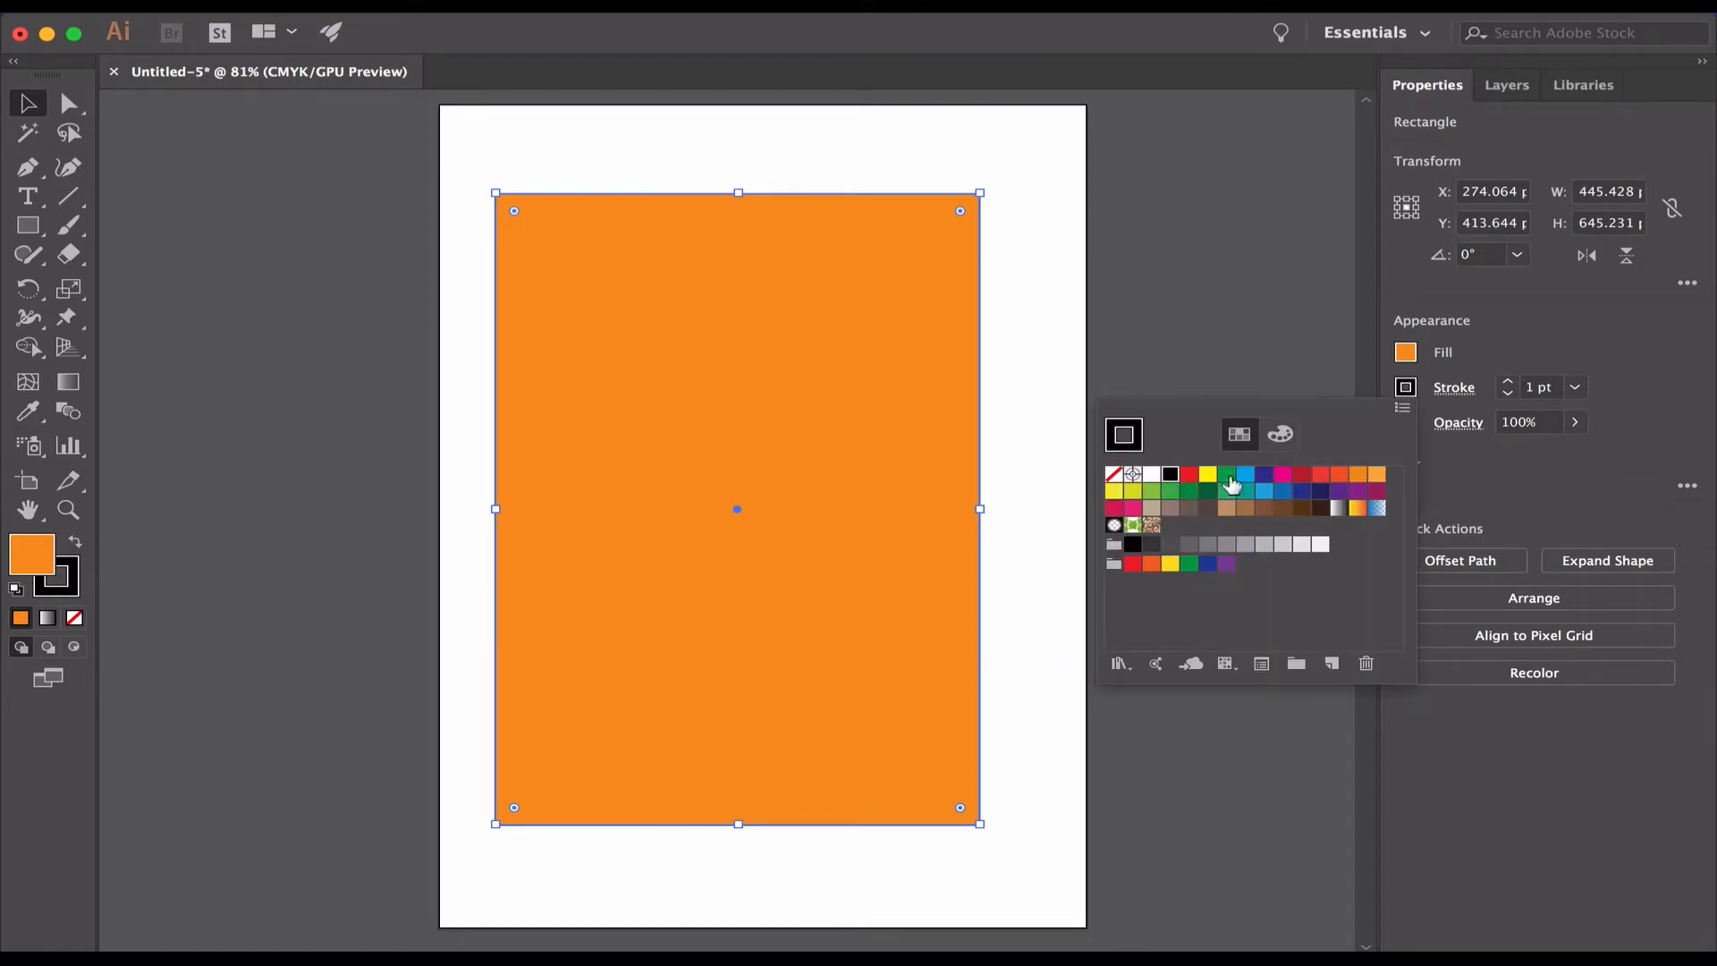
pyautogui.click(1283, 475)
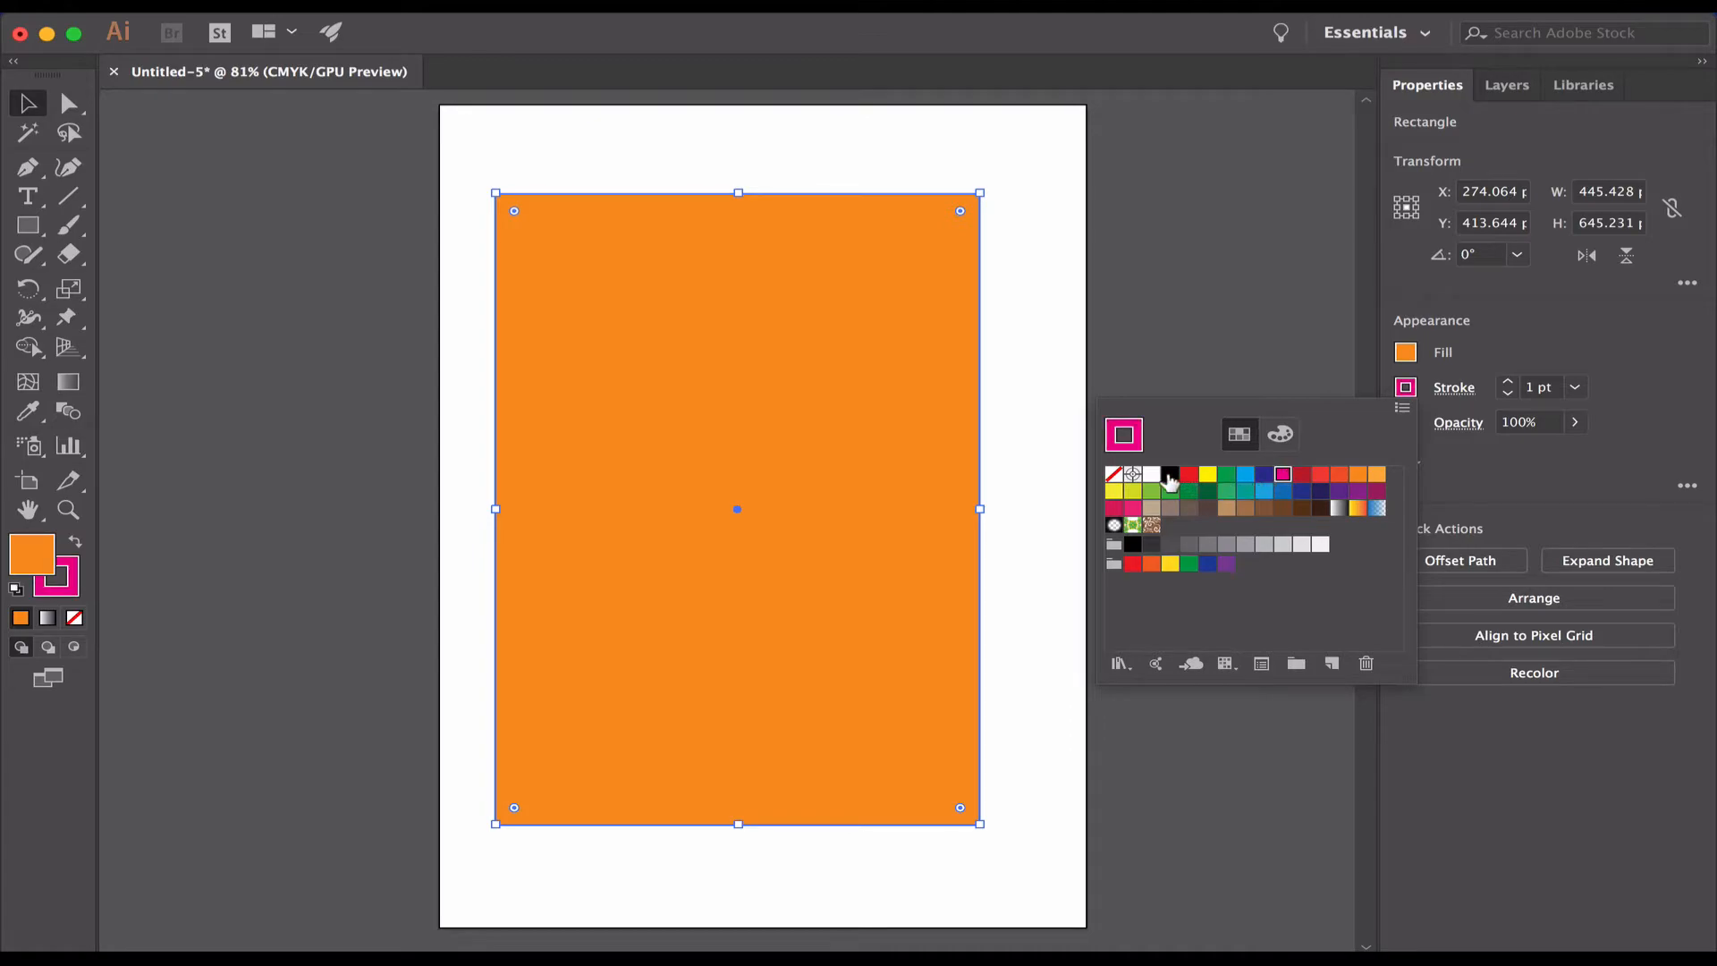
pyautogui.click(1170, 474)
pyautogui.click(1520, 329)
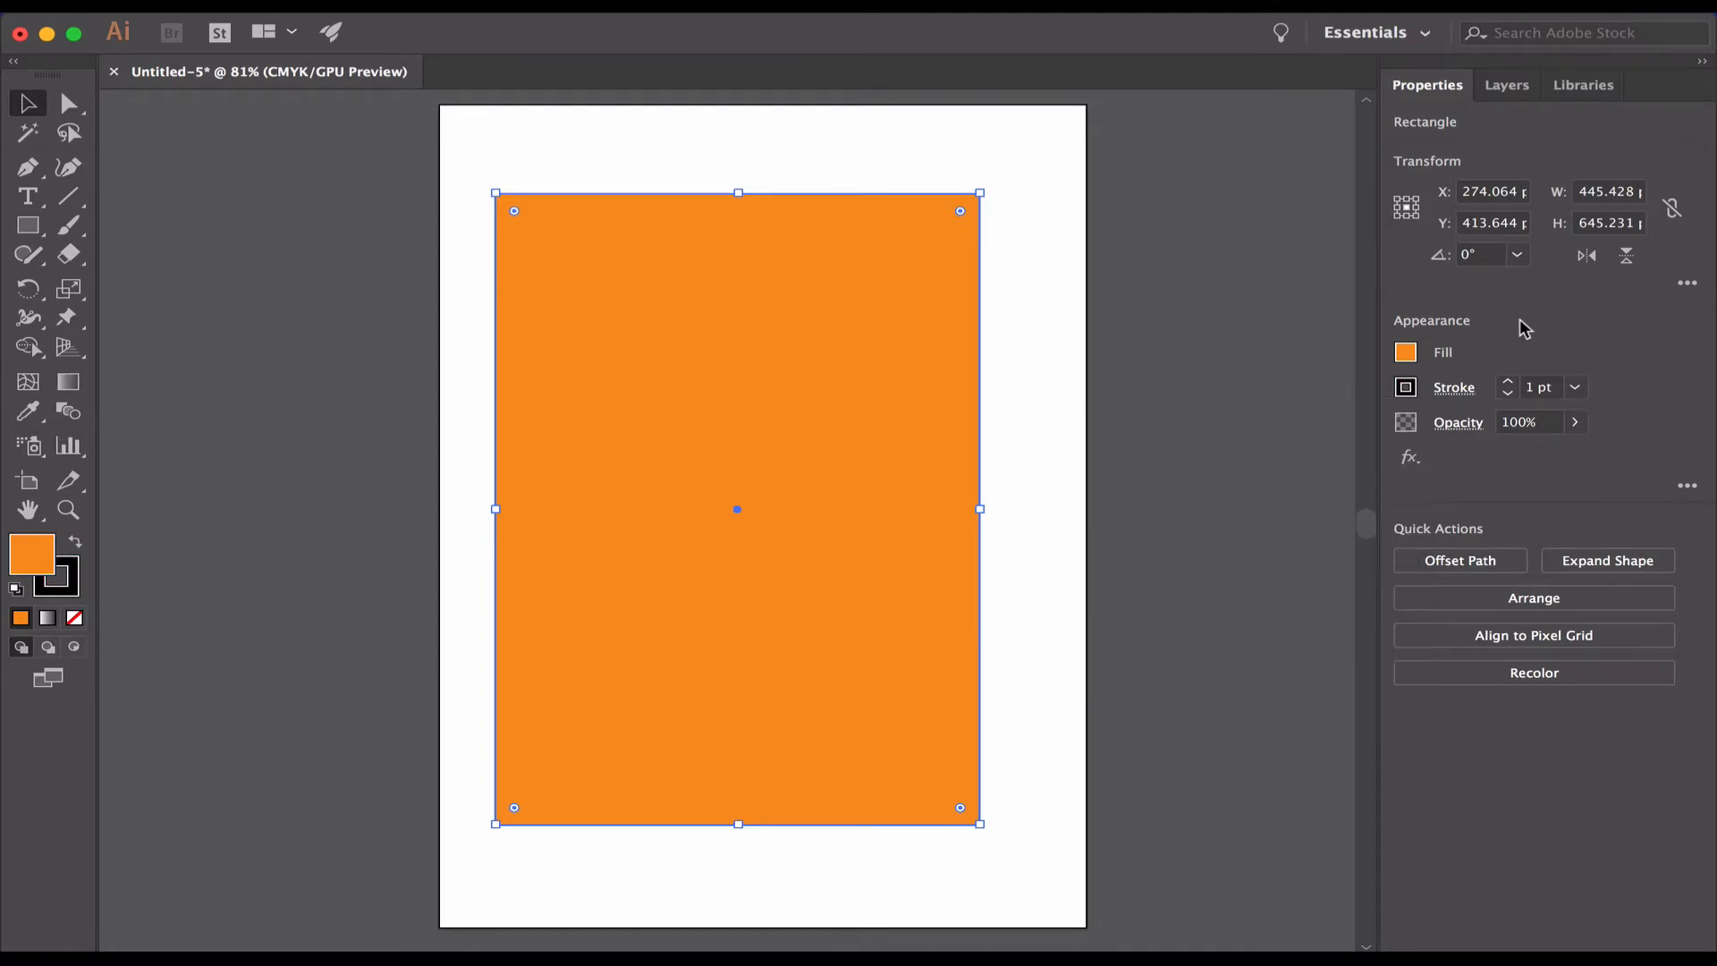
# Step: Thicken the rectangle's stroke, adjusting the weight up and down until it is 5 pt
pyautogui.click(1509, 382)
pyautogui.click(1508, 382)
pyautogui.click(1508, 382)
pyautogui.click(1509, 381)
pyautogui.click(1508, 382)
pyautogui.click(1509, 382)
pyautogui.click(1508, 382)
pyautogui.click(1508, 382)
pyautogui.click(1508, 382)
pyautogui.click(1509, 382)
pyautogui.click(1509, 382)
pyautogui.click(1508, 382)
pyautogui.click(1508, 382)
pyautogui.click(1508, 382)
pyautogui.click(1508, 382)
pyautogui.click(1508, 382)
pyautogui.click(1509, 394)
pyautogui.click(1509, 393)
pyautogui.click(1508, 393)
pyautogui.click(1508, 394)
pyautogui.click(1508, 394)
pyautogui.click(1509, 394)
pyautogui.click(1509, 393)
pyautogui.click(1509, 393)
pyautogui.click(1509, 394)
pyautogui.click(1508, 394)
pyautogui.click(1509, 394)
pyautogui.click(1508, 393)
pyautogui.click(1509, 393)
pyautogui.click(1508, 394)
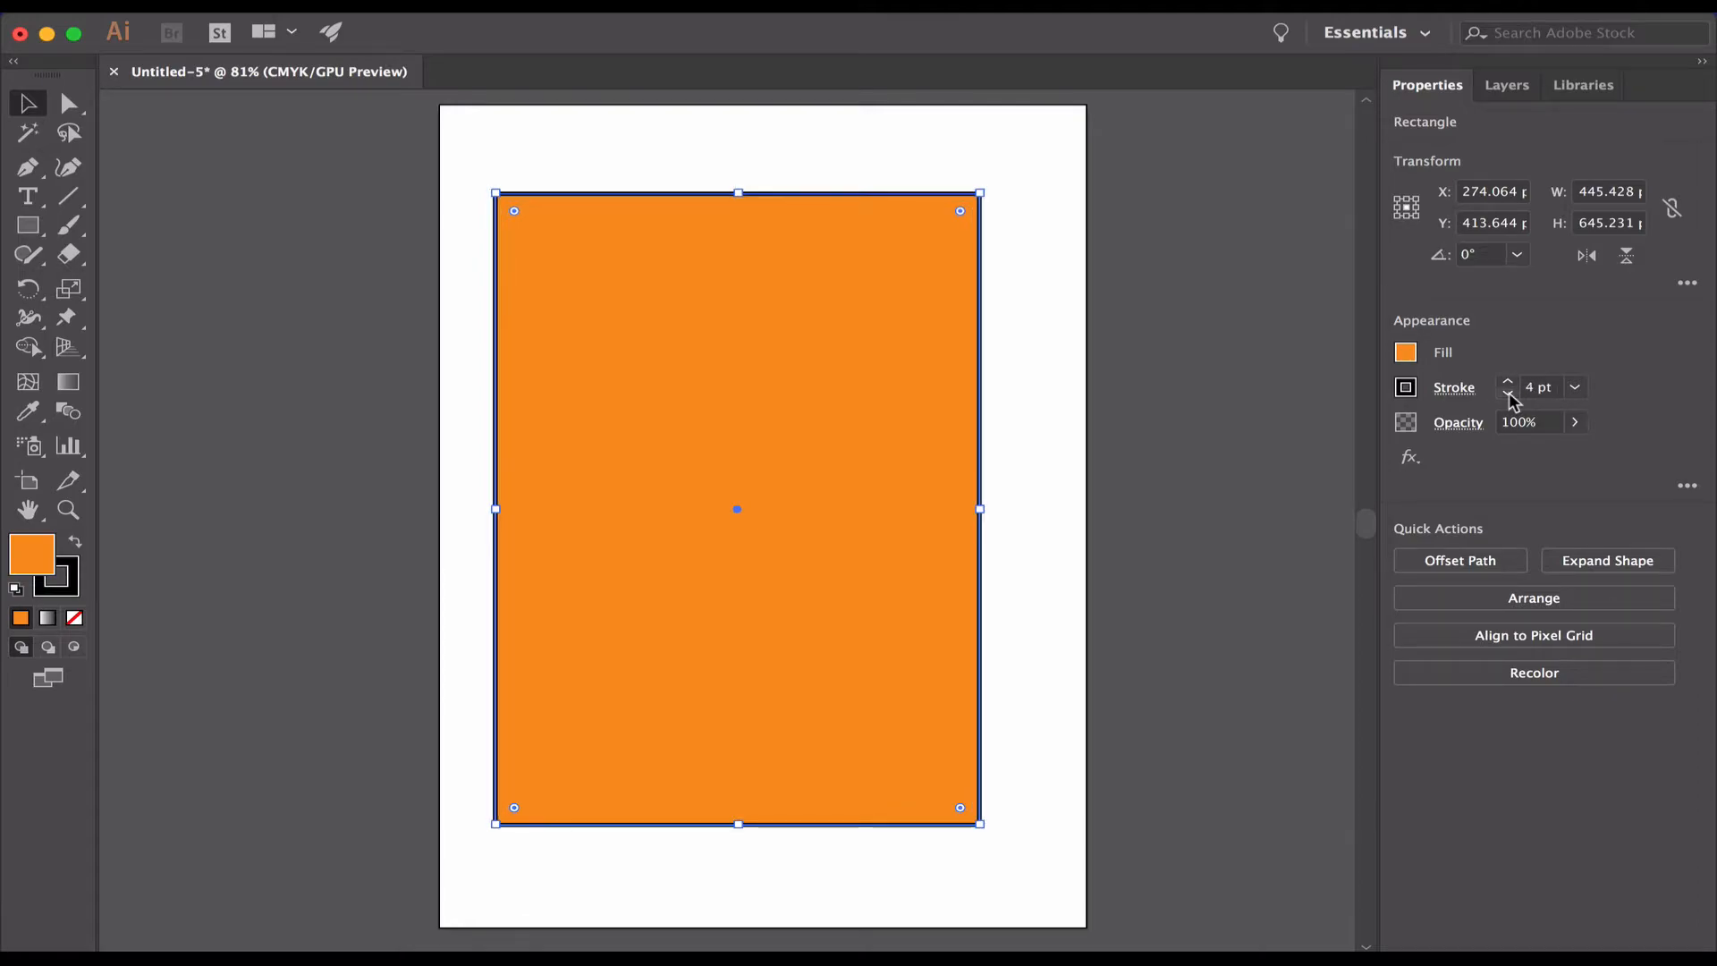
pyautogui.click(1509, 393)
pyautogui.click(1509, 393)
pyautogui.click(1509, 382)
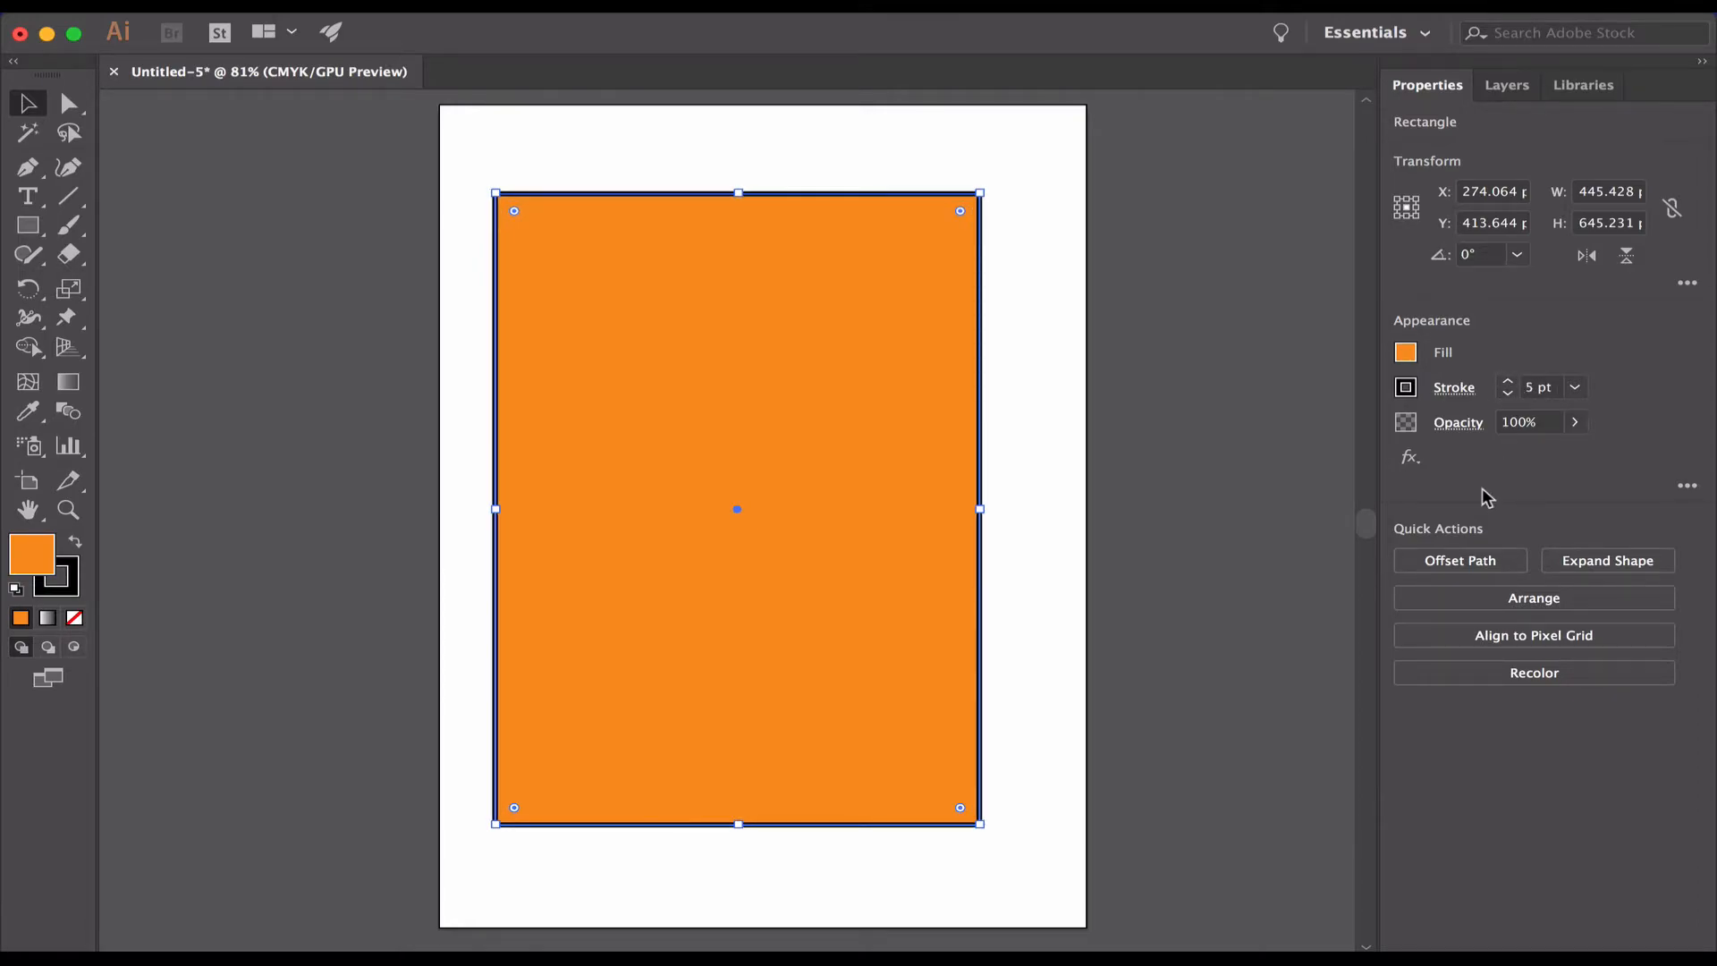
# Step: Try lowering the rectangle's opacity to 39% and set it back to 100%
pyautogui.click(1574, 424)
pyautogui.moveTo(1571, 454); pyautogui.dragTo(1511, 455)
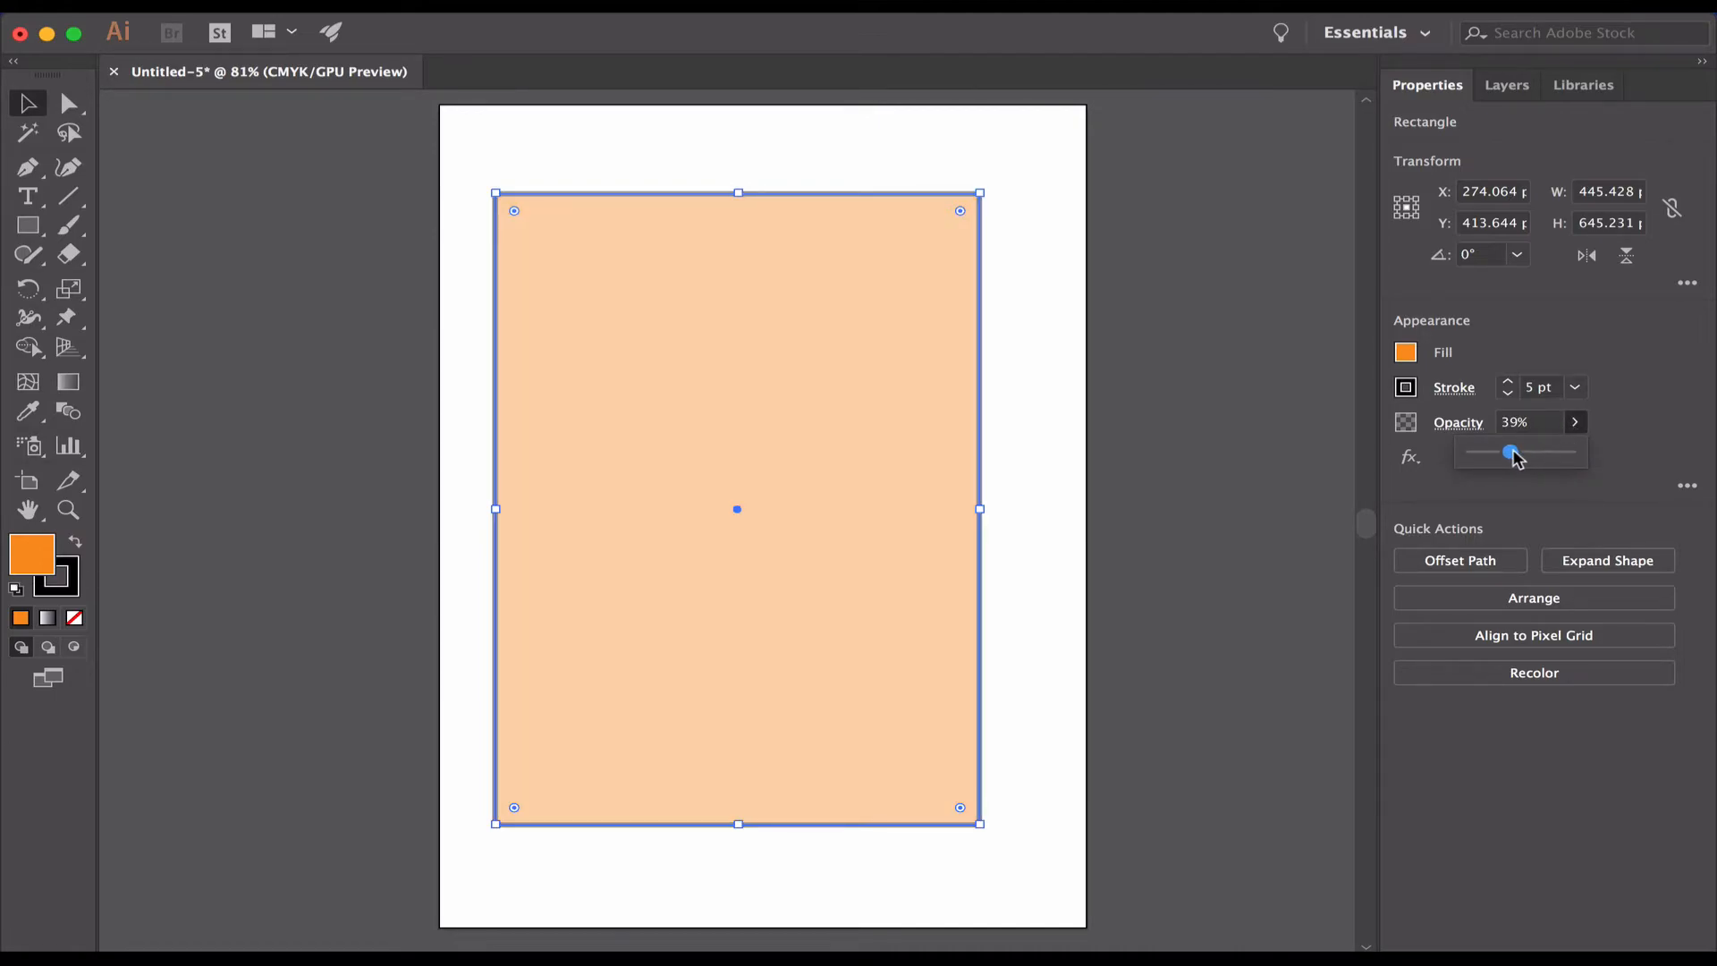
pyautogui.moveTo(1518, 454); pyautogui.dragTo(1584, 458)
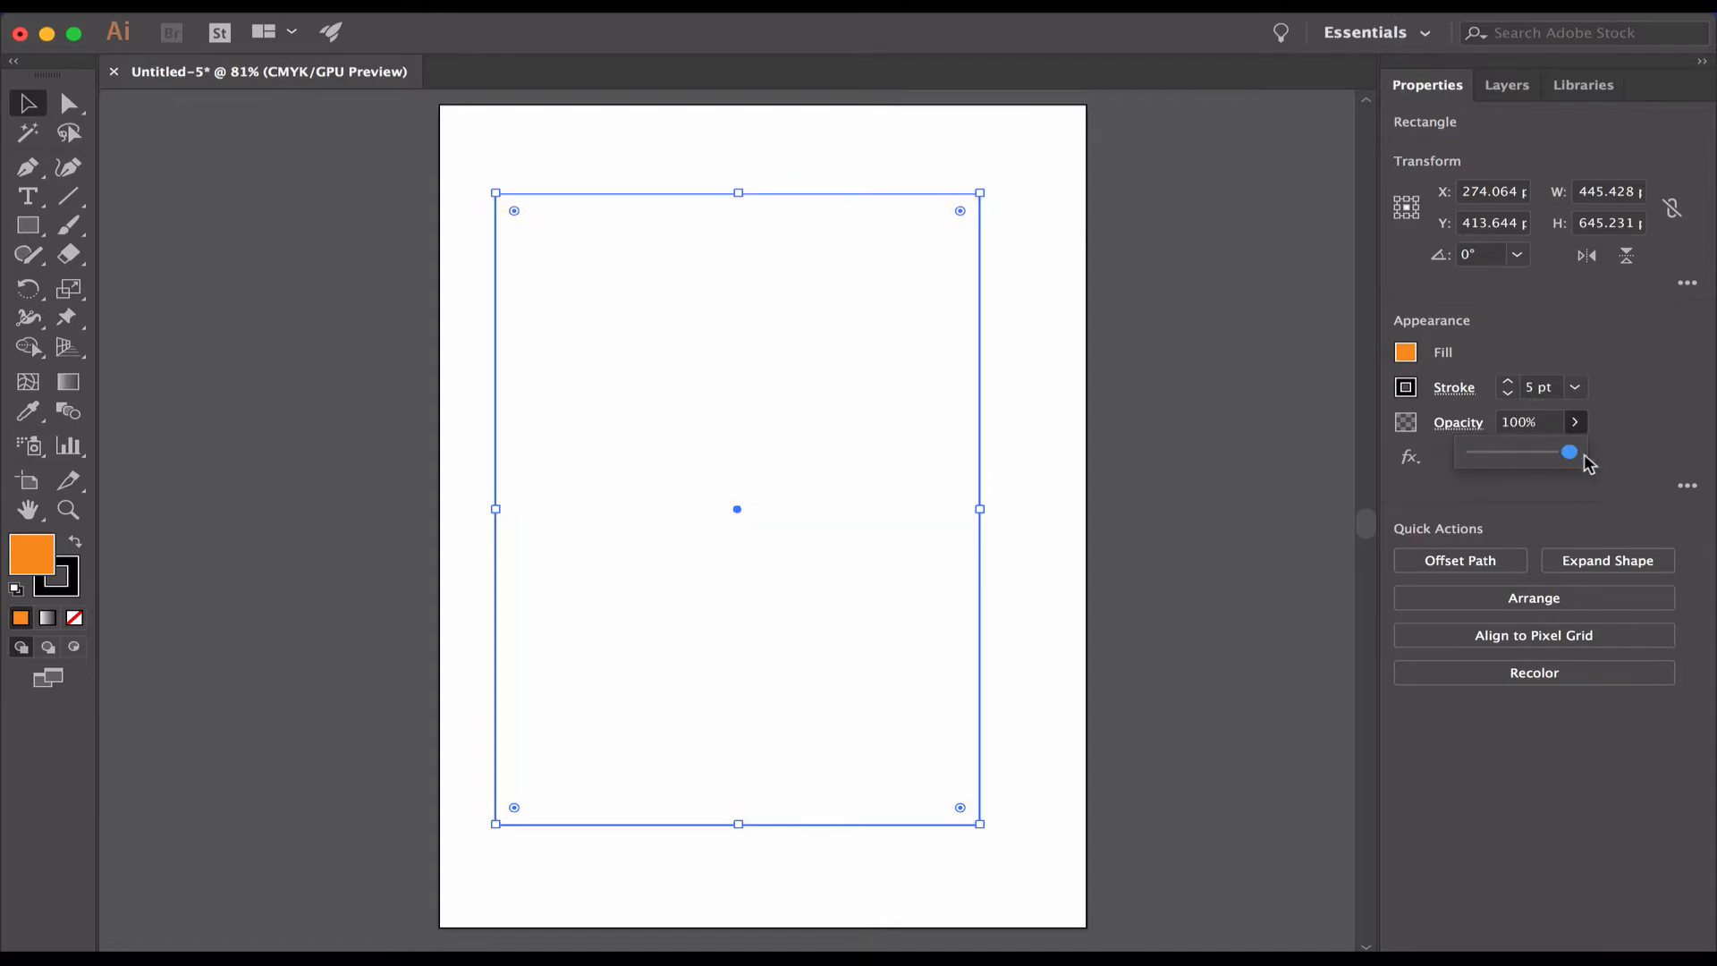
pyautogui.click(1659, 451)
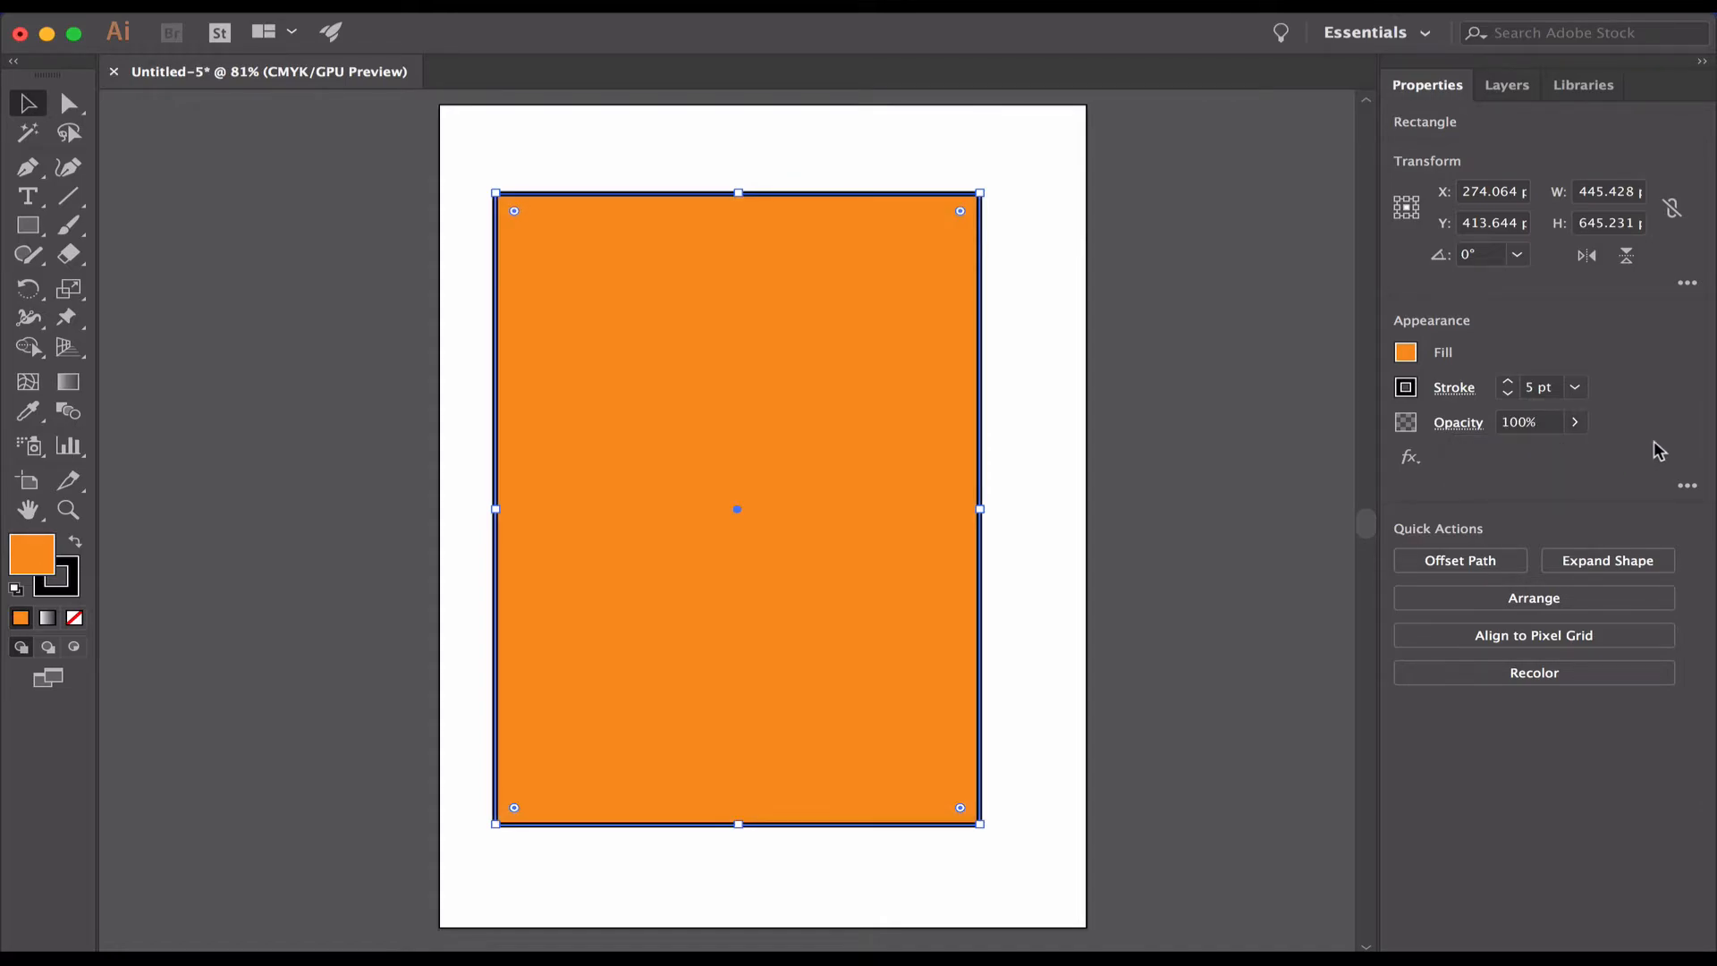
# Step: Centre the rectangle on the artboard and lower its top edge so it is about 509 pt high
pyautogui.moveTo(898, 403); pyautogui.dragTo(901, 411)
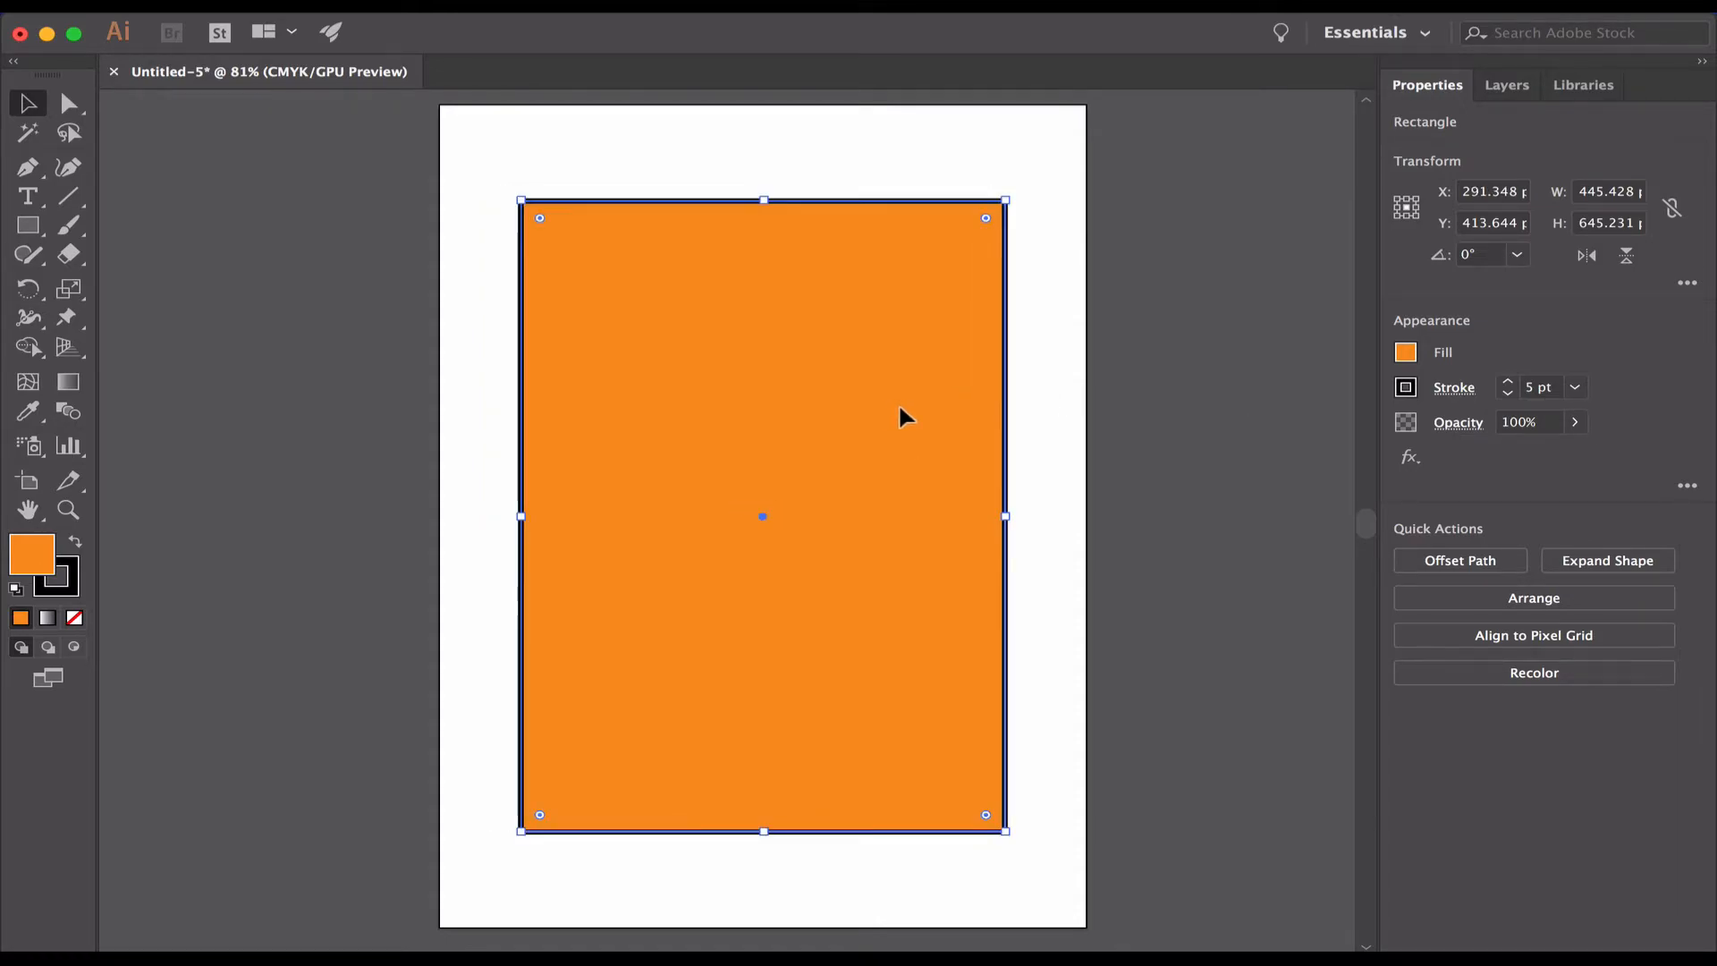
pyautogui.moveTo(763, 199); pyautogui.dragTo(747, 334)
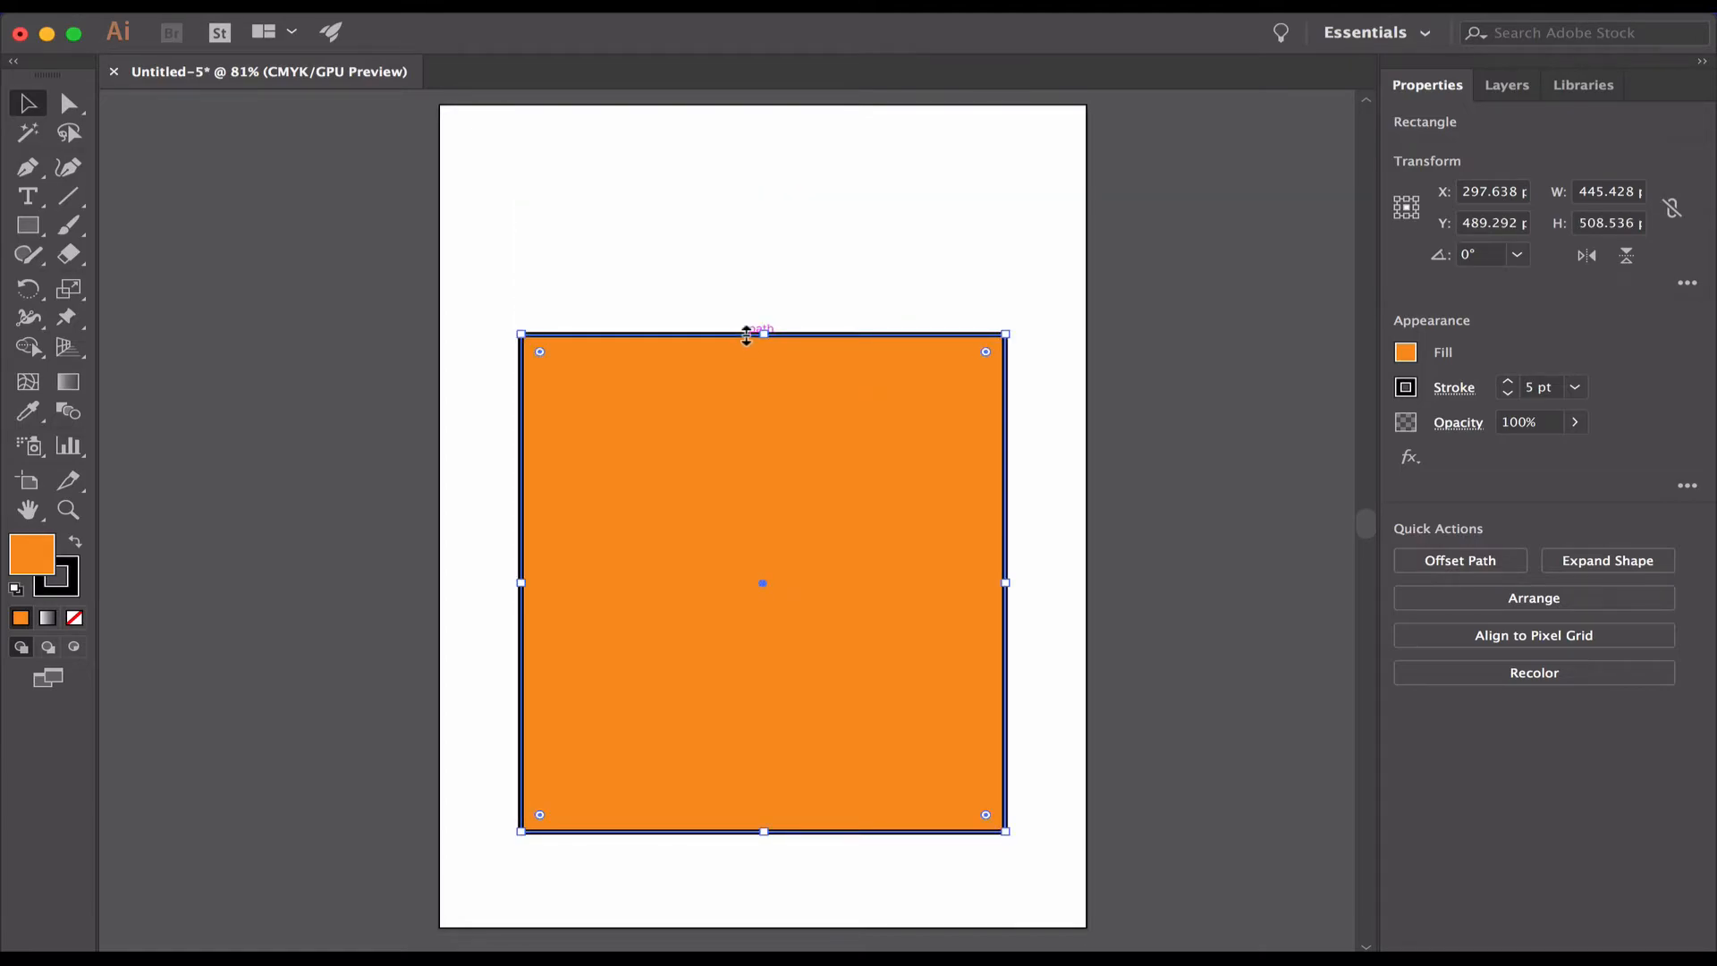
# Step: Try reshaping the rectangle by moving its two top corner points and its bottom-right corner point individually with the Direct Selection tool
pyautogui.click(71, 105)
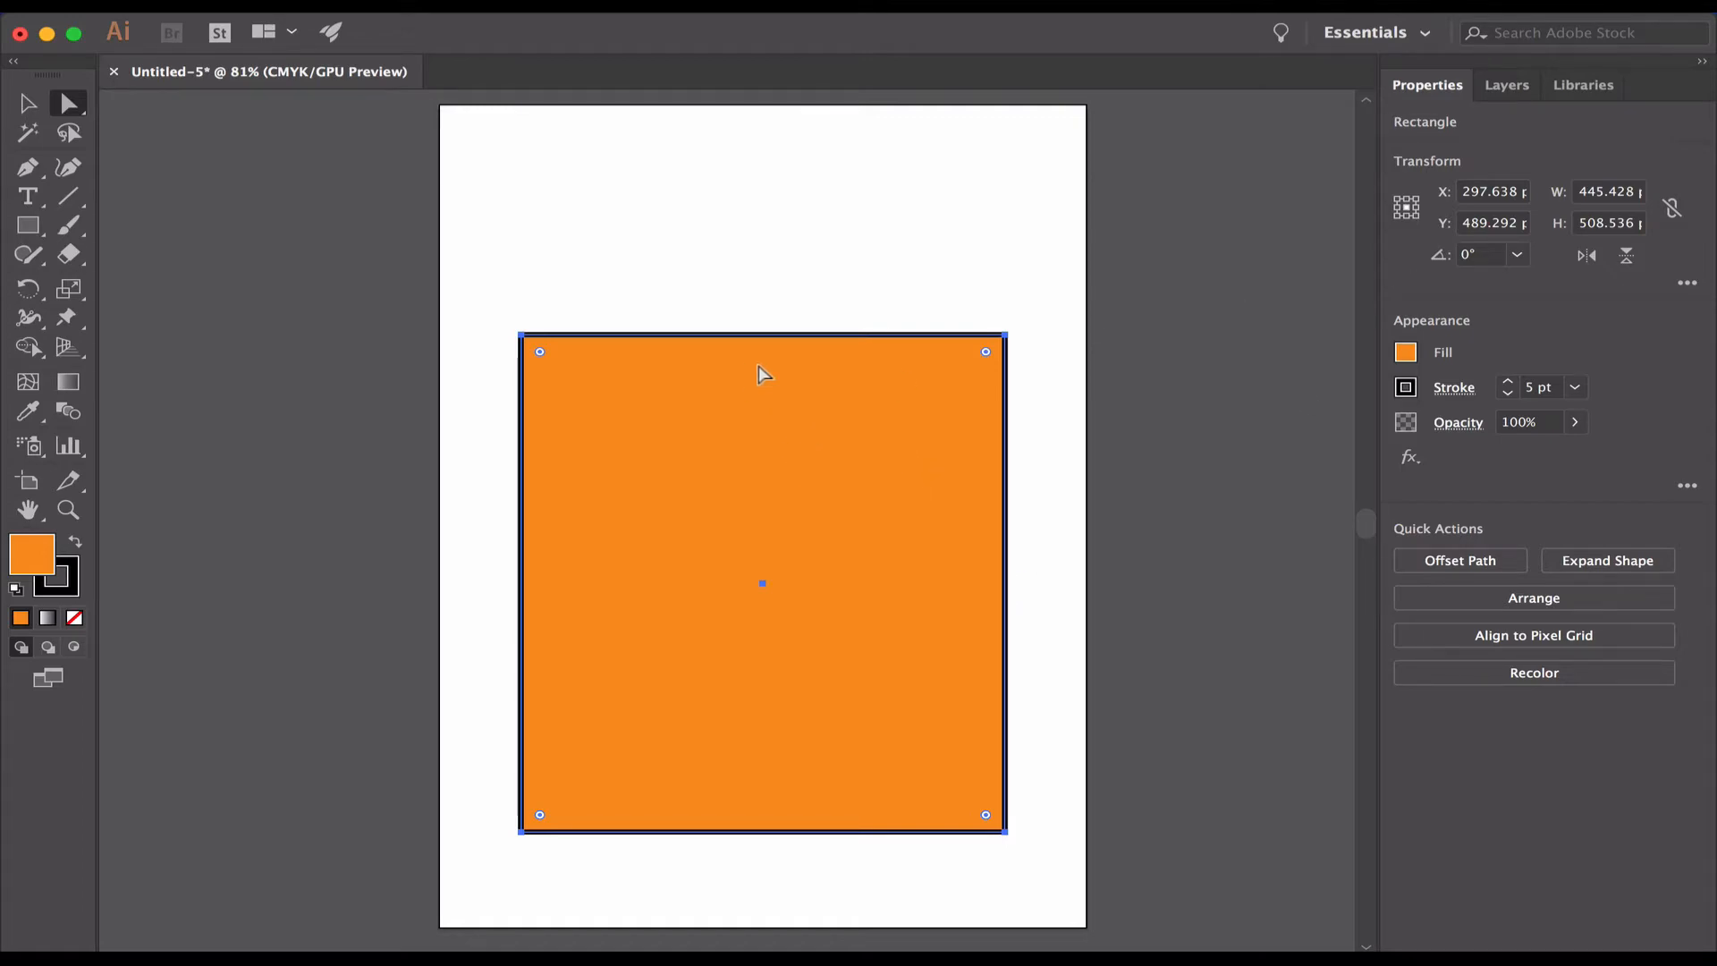
pyautogui.click(1006, 335)
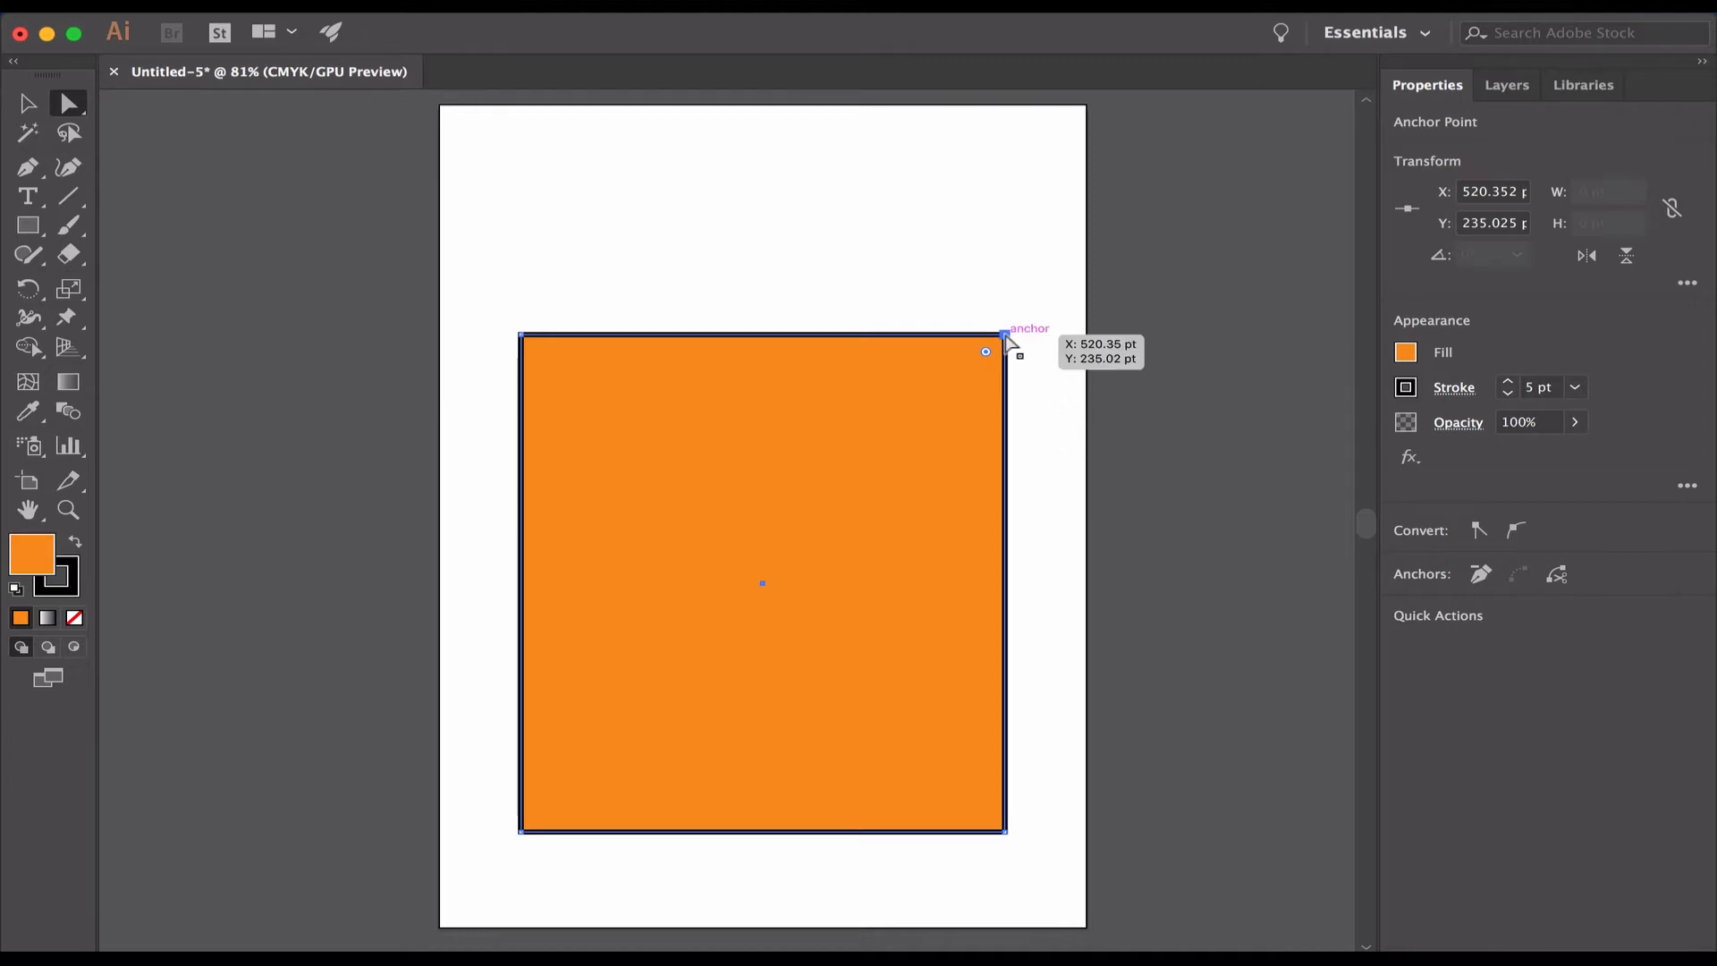
pyautogui.moveTo(1005, 334); pyautogui.dragTo(785, 426)
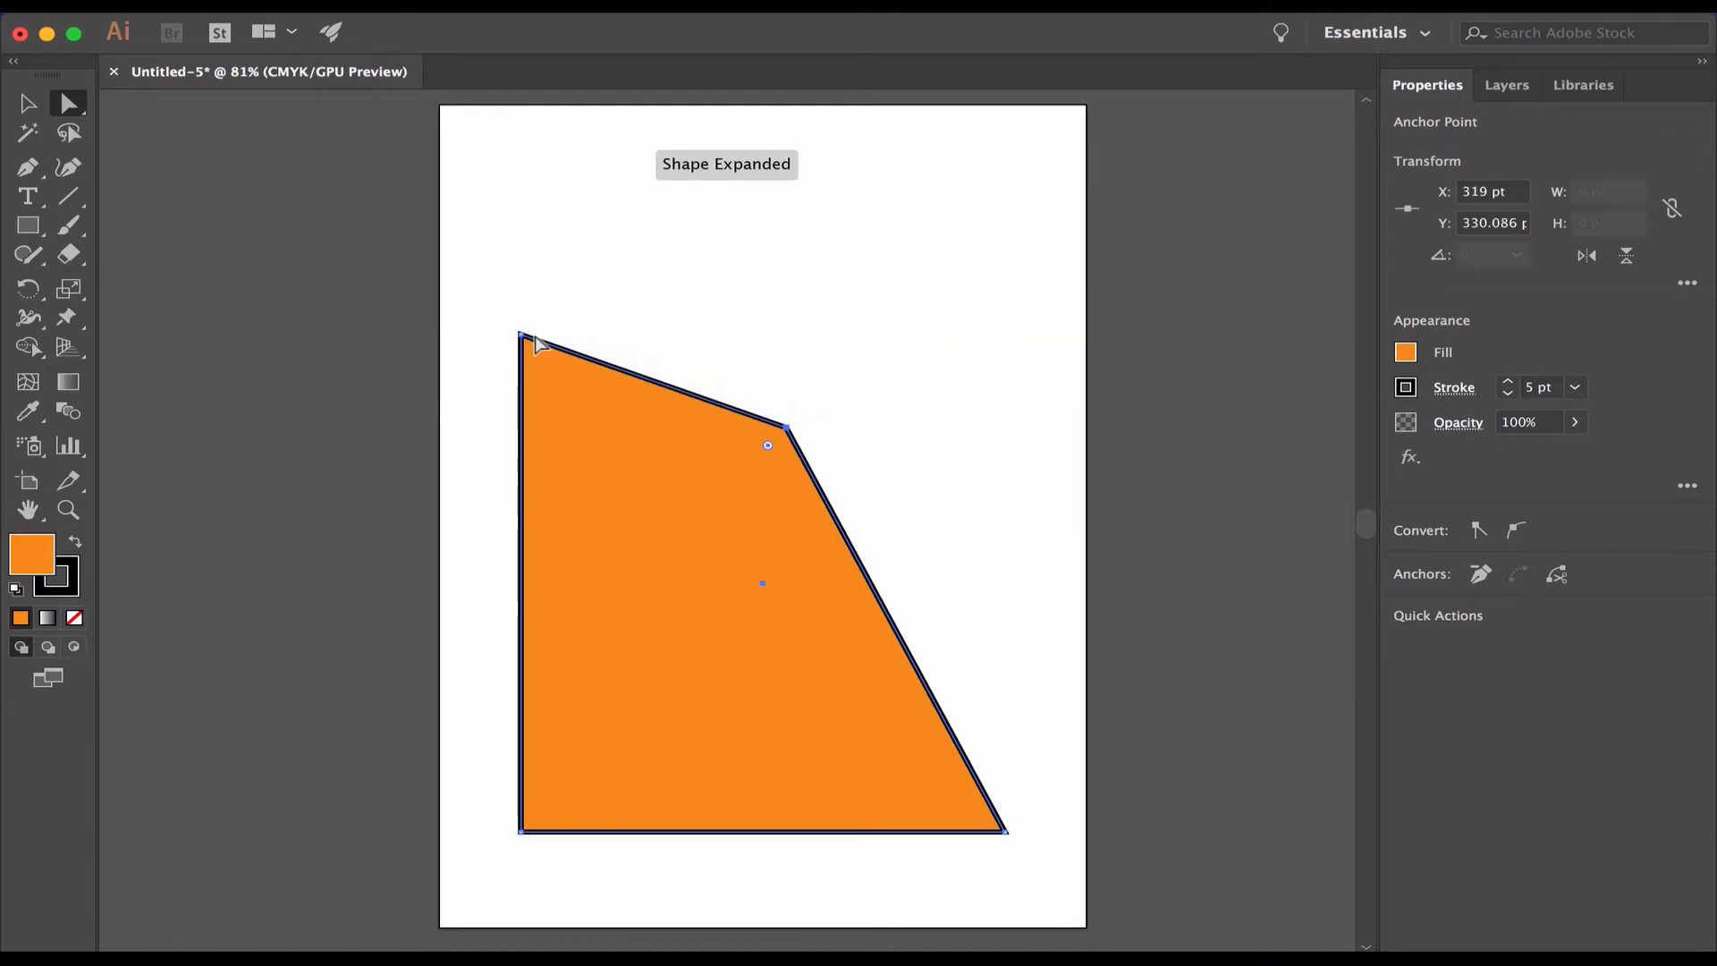
pyautogui.moveTo(525, 338); pyautogui.dragTo(663, 242)
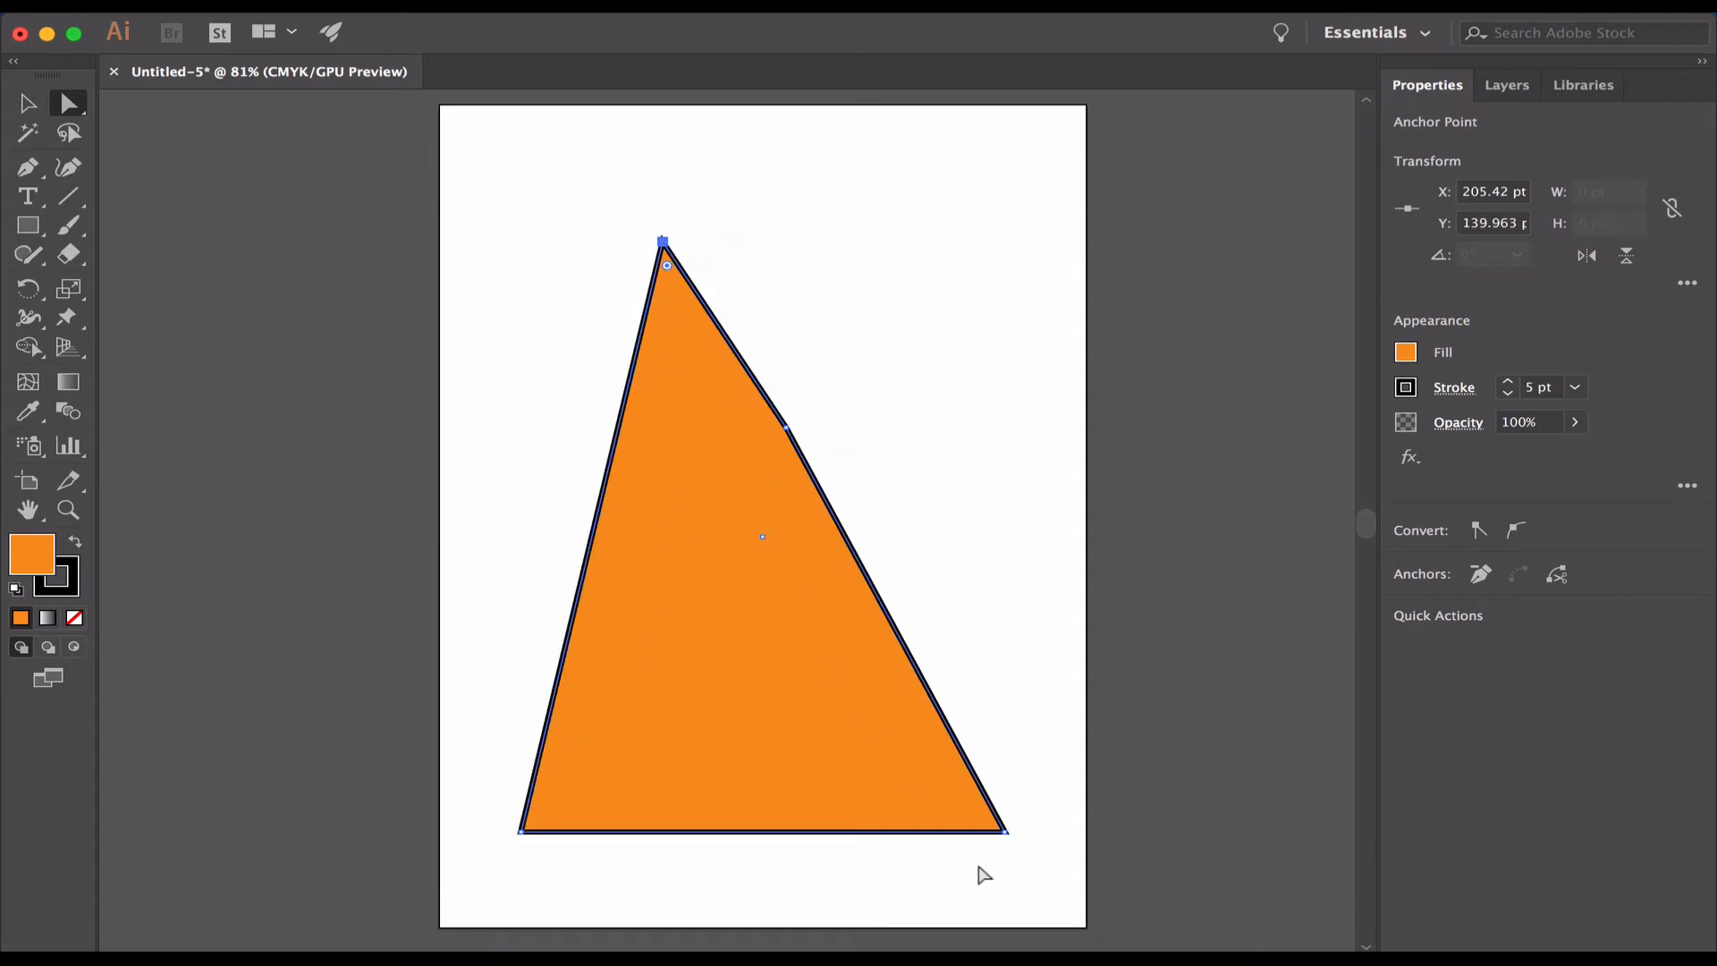
pyautogui.moveTo(786, 428); pyautogui.dragTo(678, 675)
pyautogui.moveTo(1007, 831); pyautogui.dragTo(1007, 582)
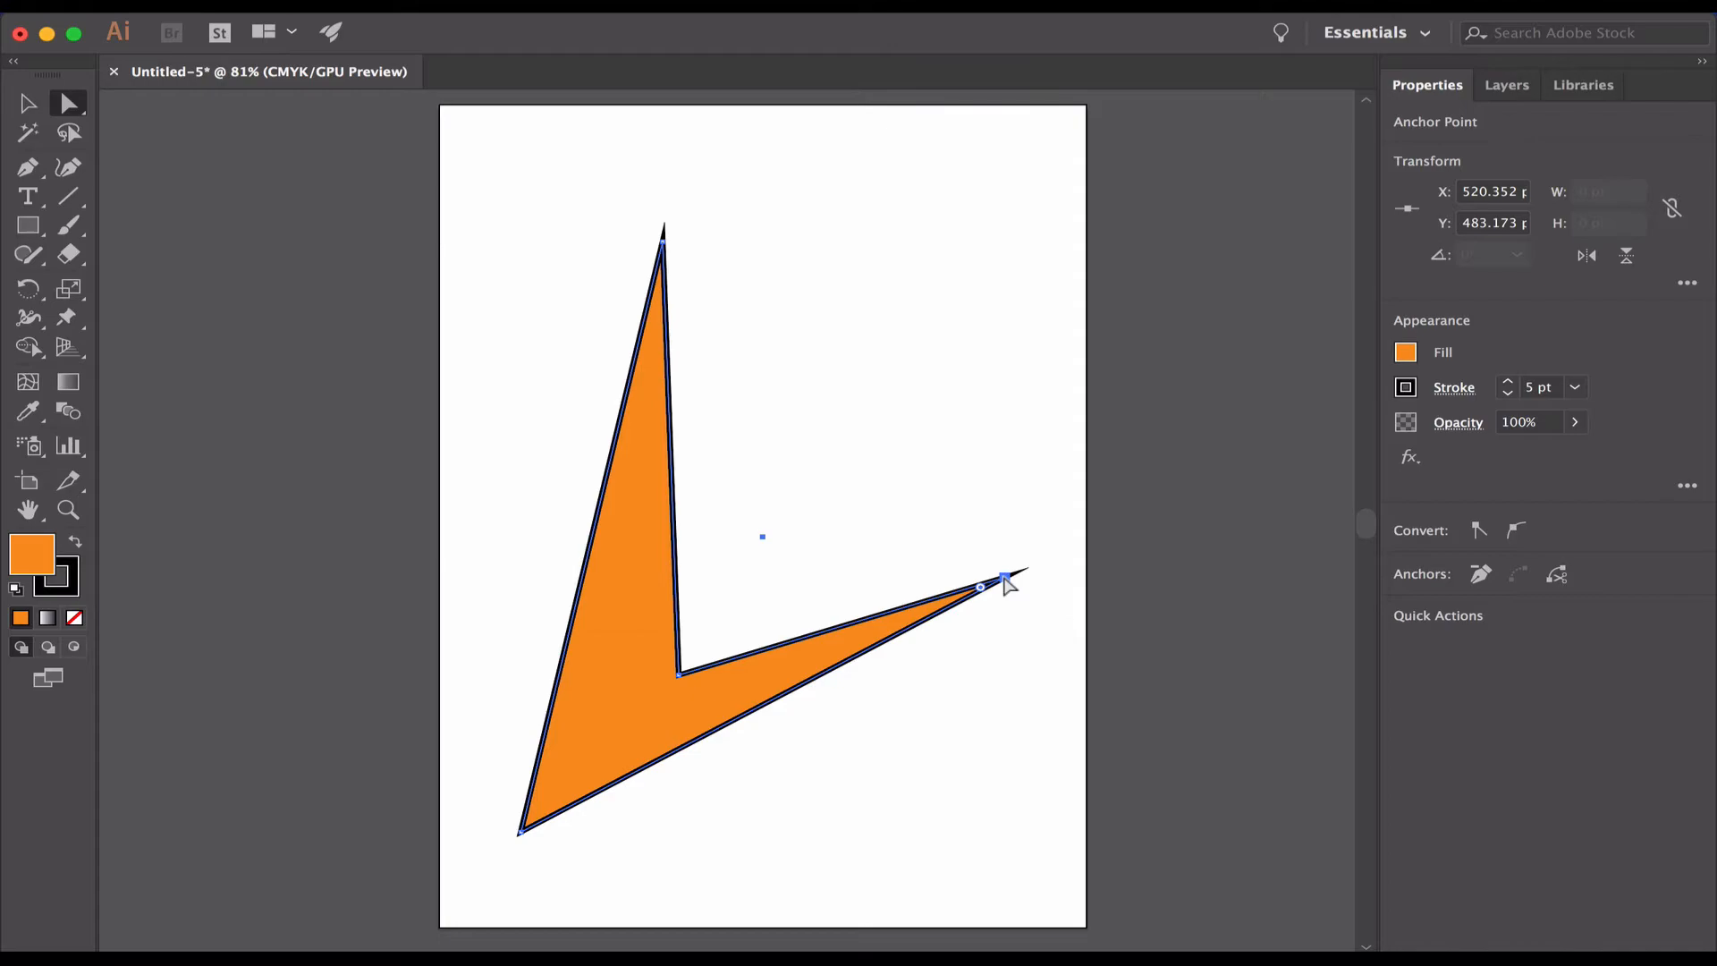
# Step: Undo all the corner point moves on the reshaped rectangle
pyautogui.press('super+z')
pyautogui.press('super+z')
pyautogui.press('super+z')
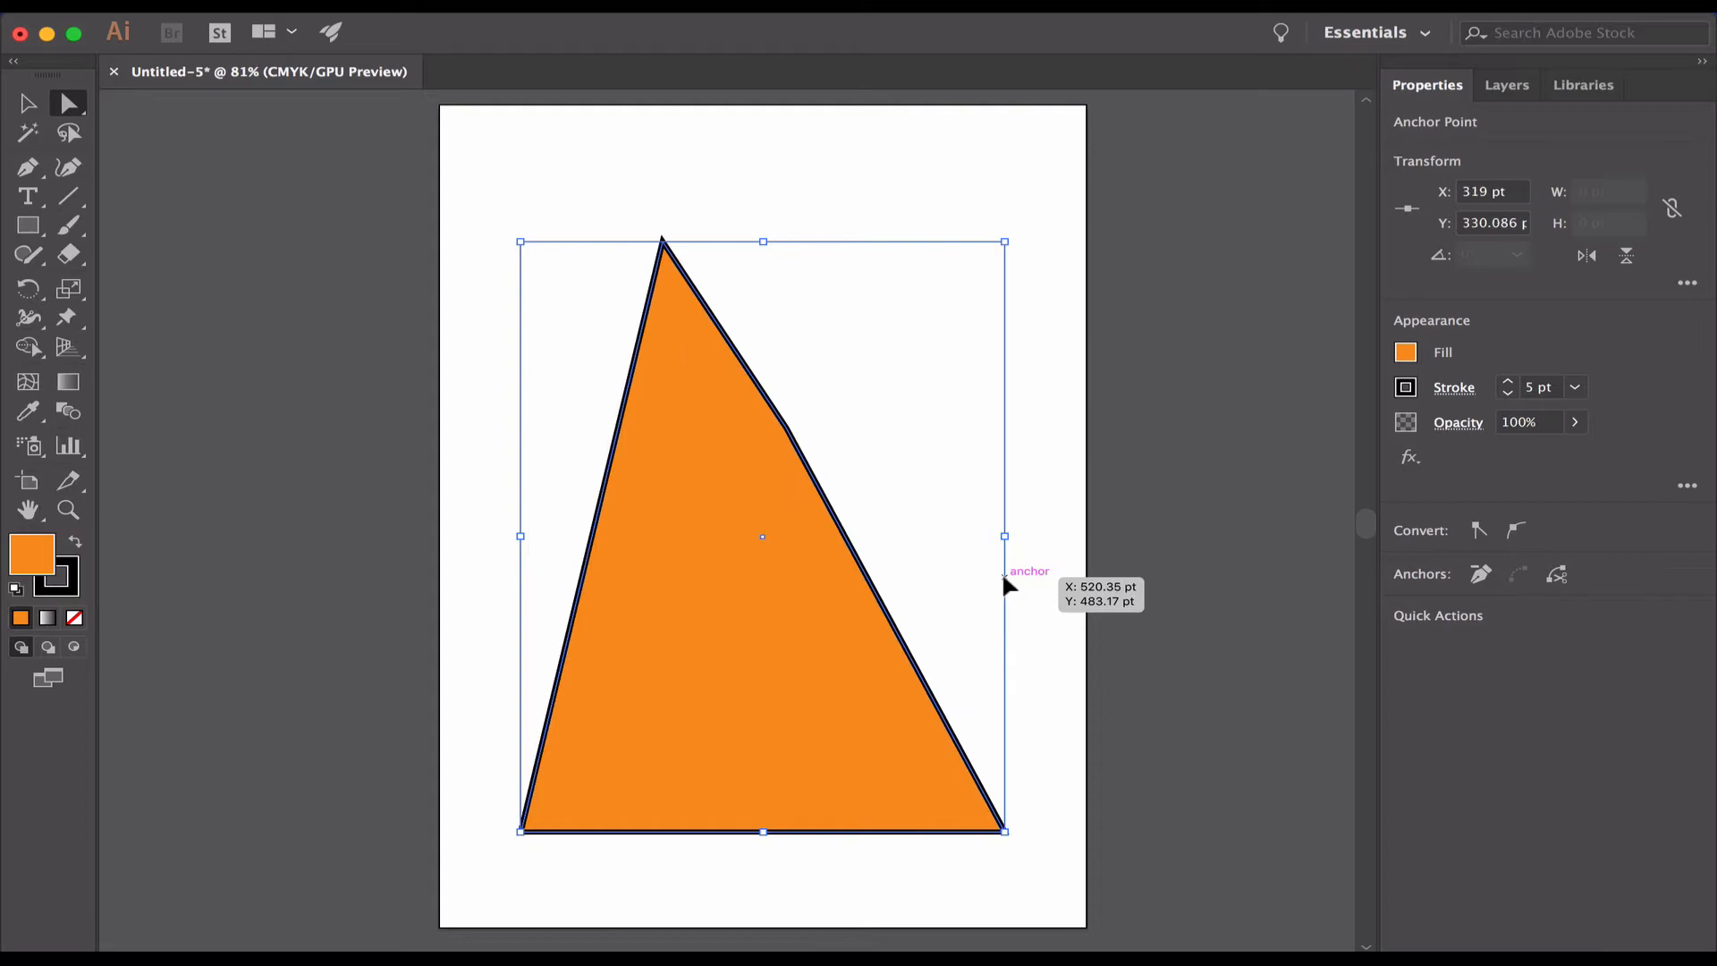
pyautogui.press('super+z')
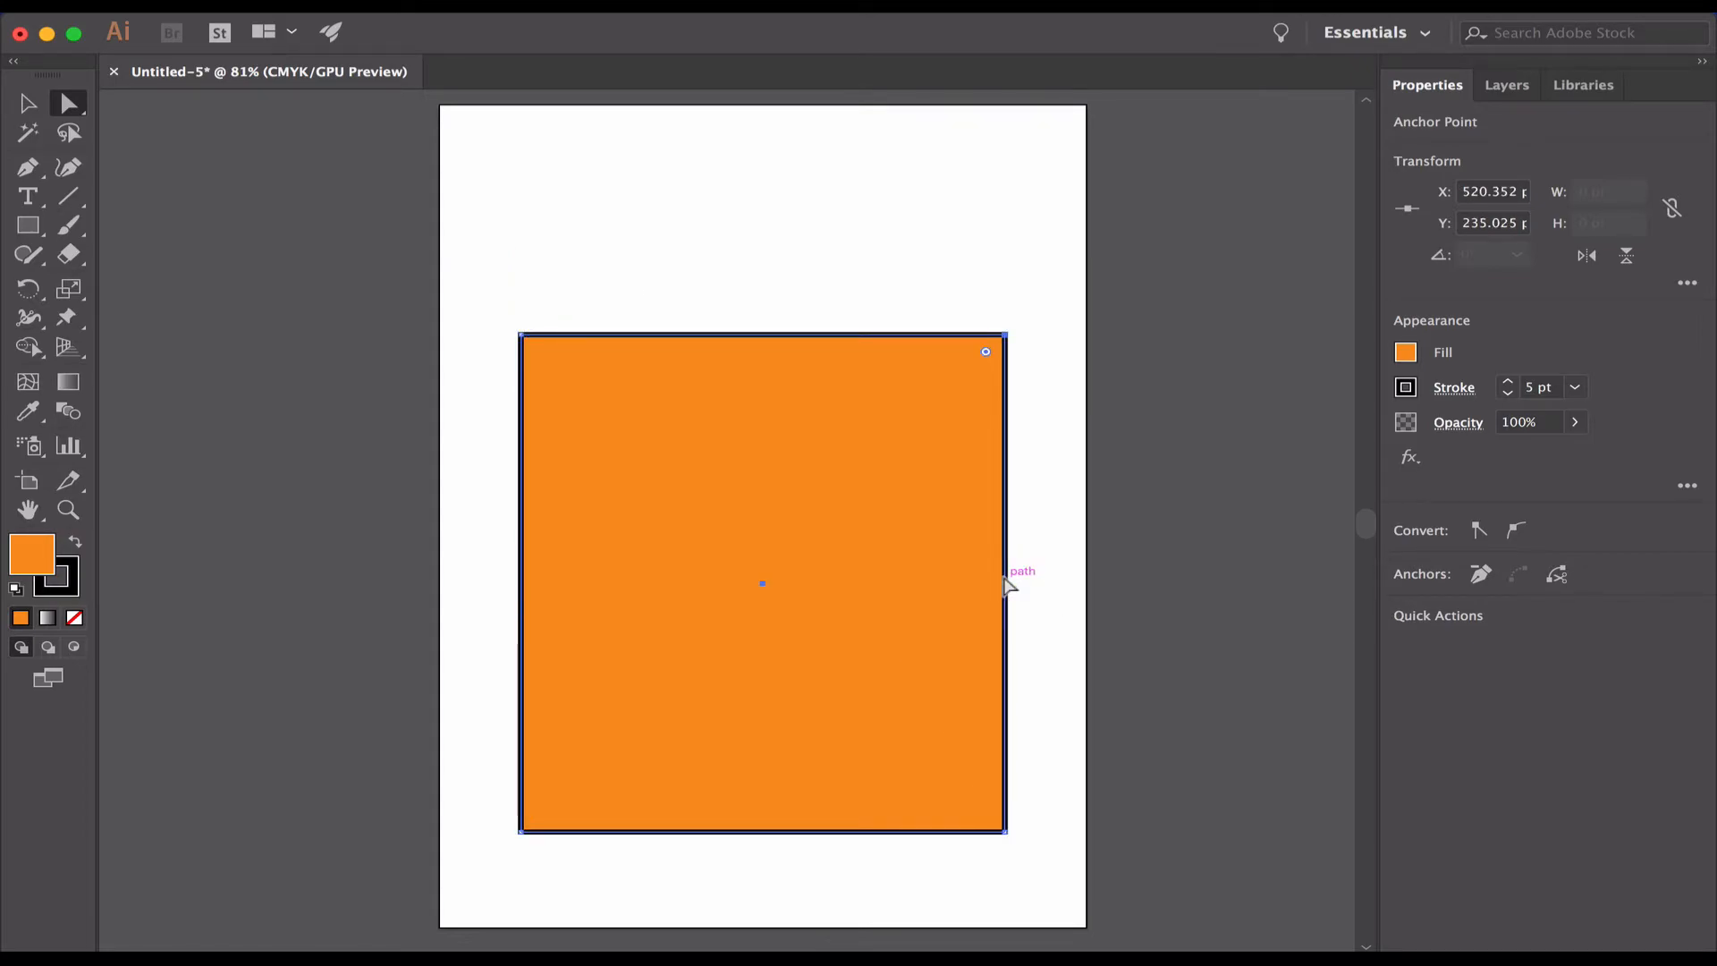
# Step: Move the whole rectangle to the upper part of the artboard with the Selection tool
pyautogui.press('v')
pyautogui.moveTo(667, 550); pyautogui.dragTo(654, 391)
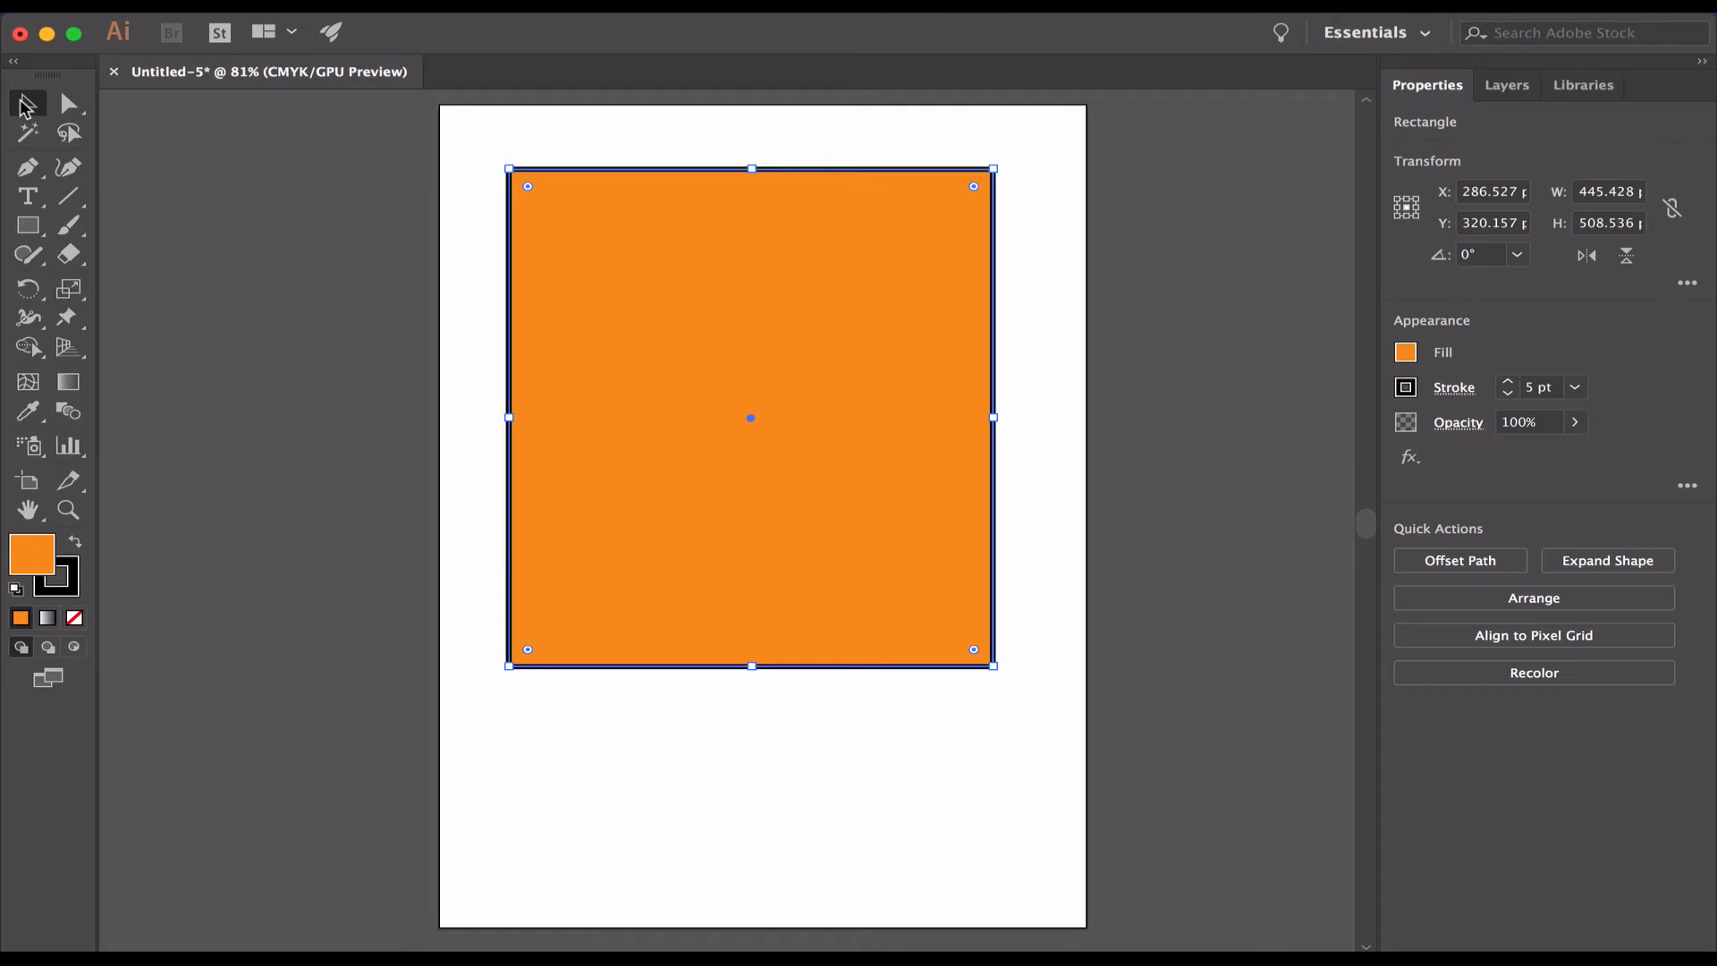
# Step: Draw a diagonal line below the rectangle, sloping down to the right, about 348 pt wide and 105 pt high
pyautogui.click(69, 197)
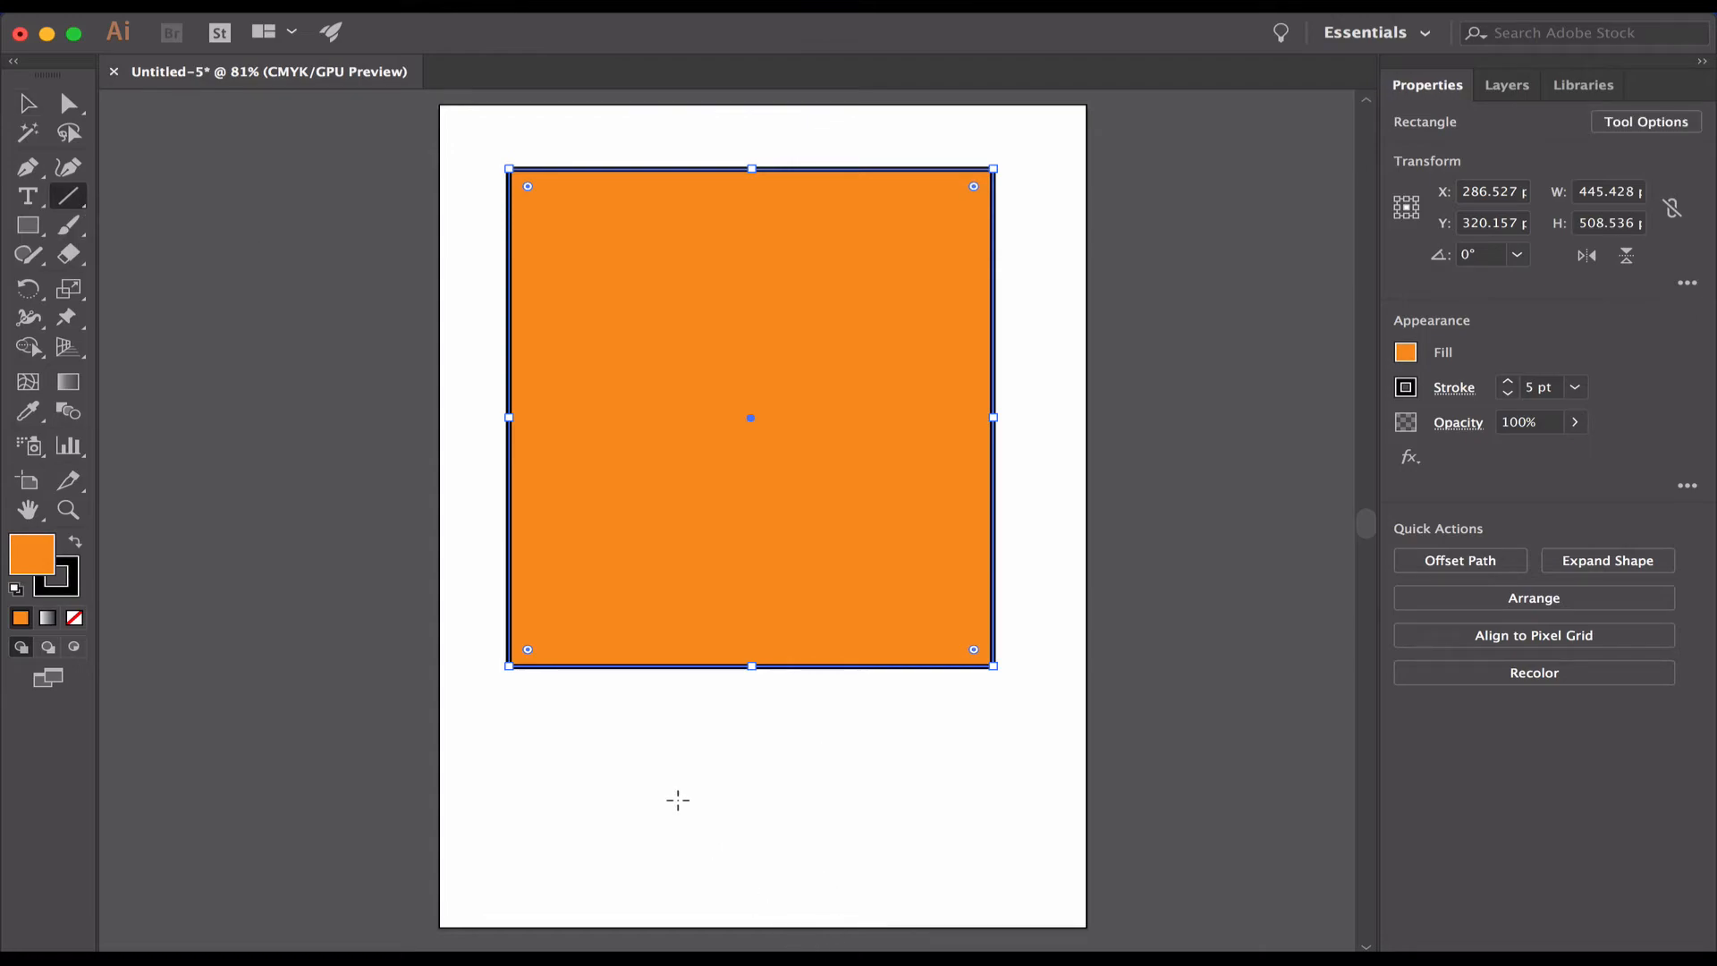
pyautogui.moveTo(543, 710); pyautogui.dragTo(925, 840)
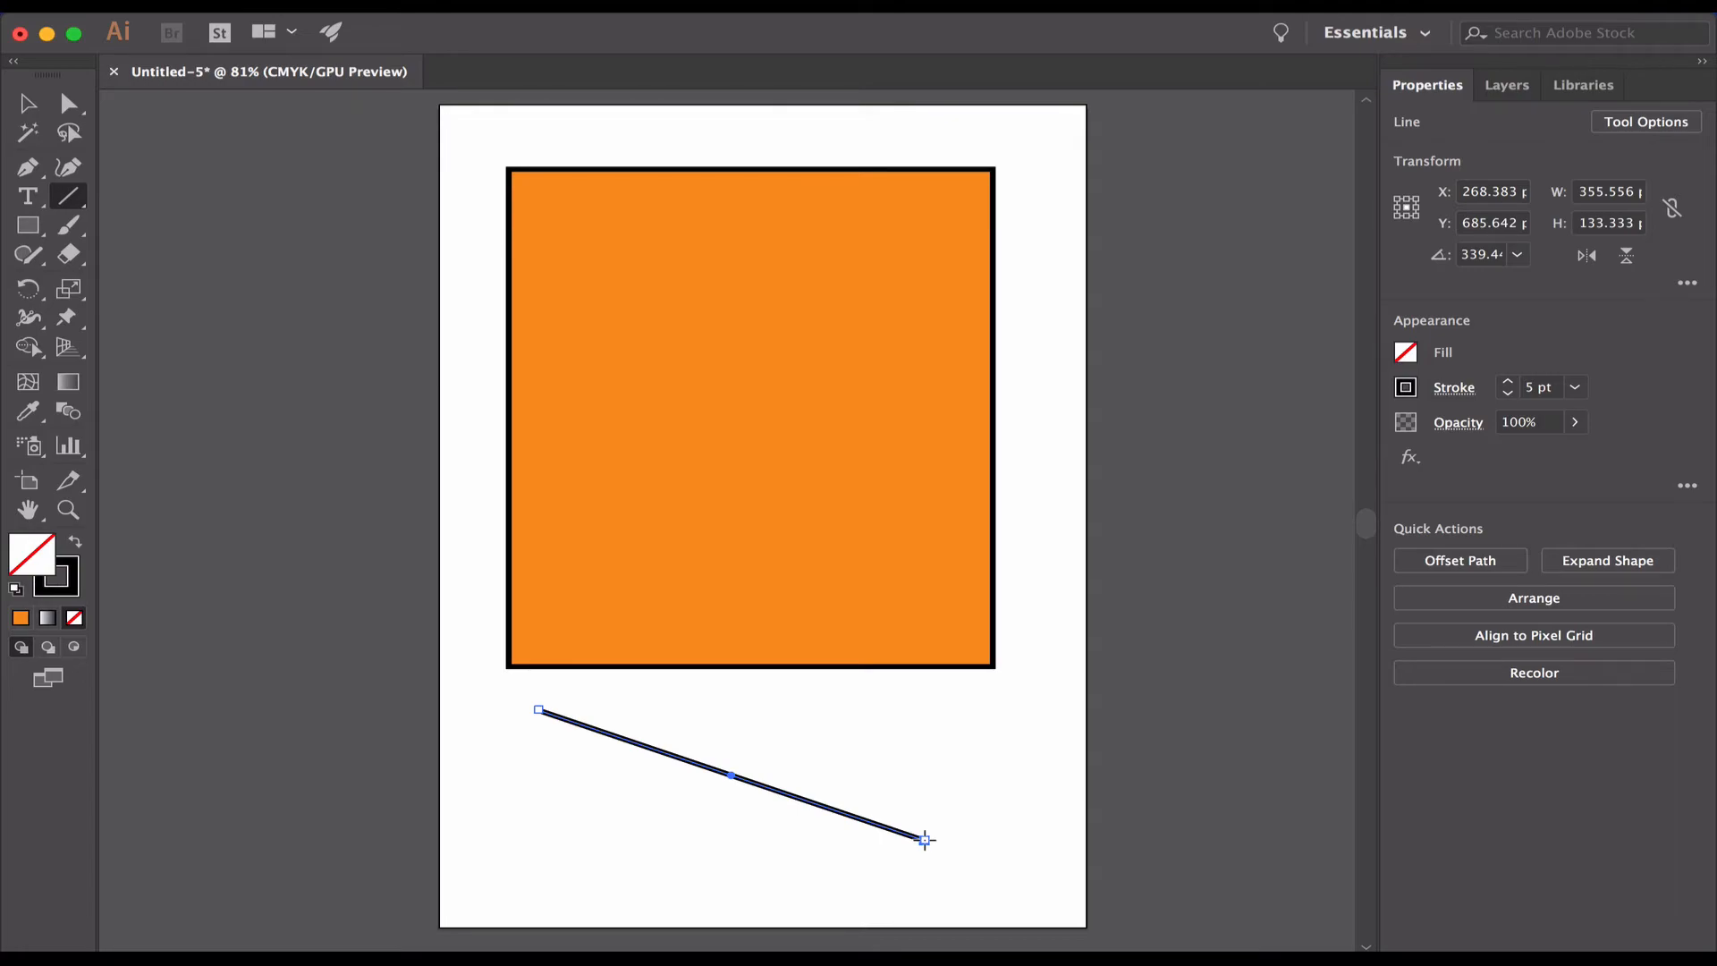
pyautogui.moveTo(925, 839); pyautogui.dragTo(943, 746)
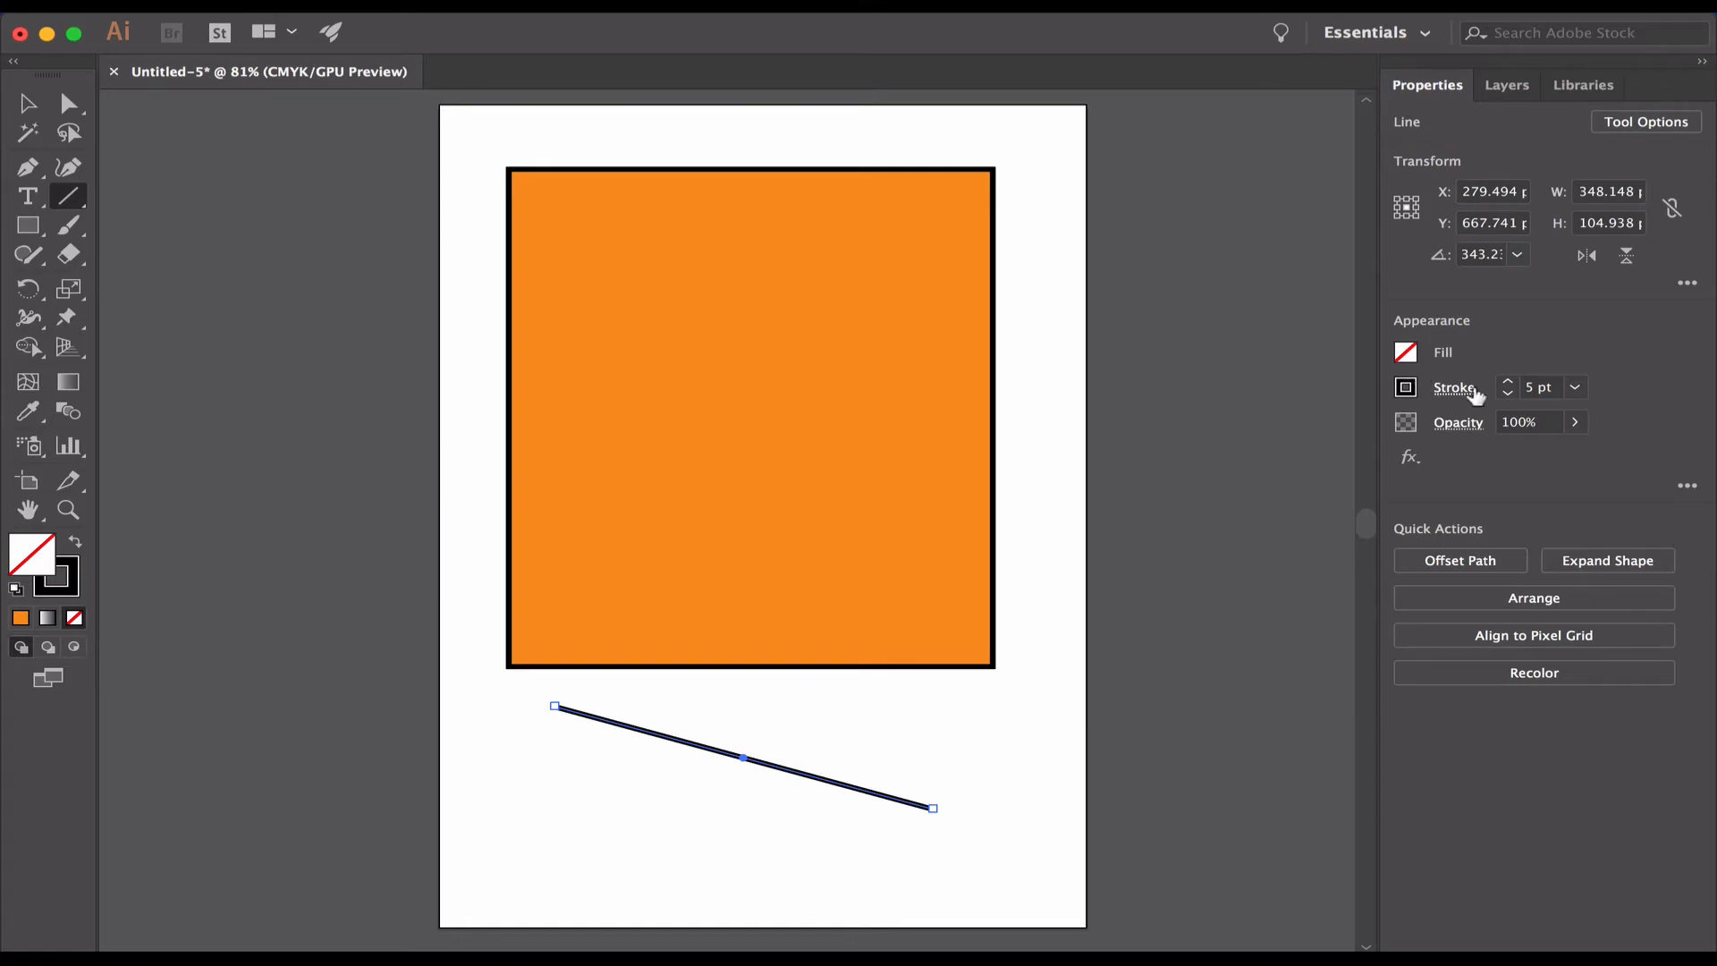
# Step: Try thickening the line's stroke to 11 pt and bring the weight back to 5 pt
pyautogui.click(1509, 382)
pyautogui.click(1508, 382)
pyautogui.click(1508, 382)
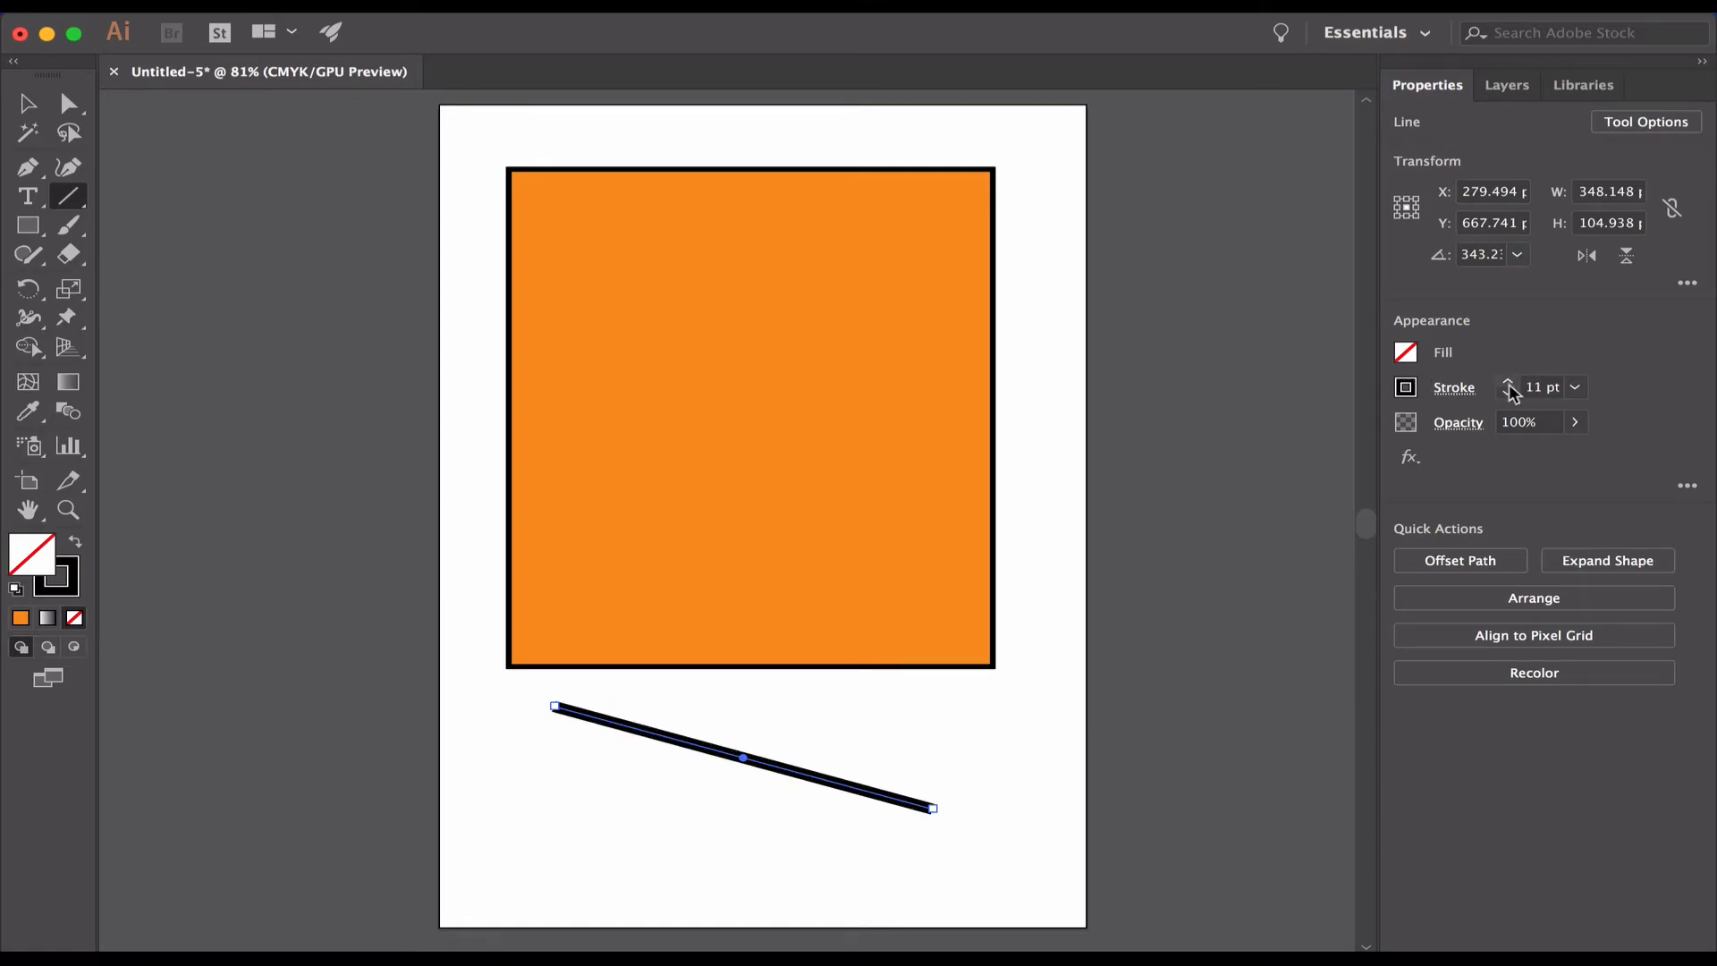
pyautogui.click(1509, 390)
pyautogui.click(1510, 390)
pyautogui.click(1510, 390)
pyautogui.click(1510, 389)
pyautogui.click(1509, 390)
pyautogui.click(1509, 390)
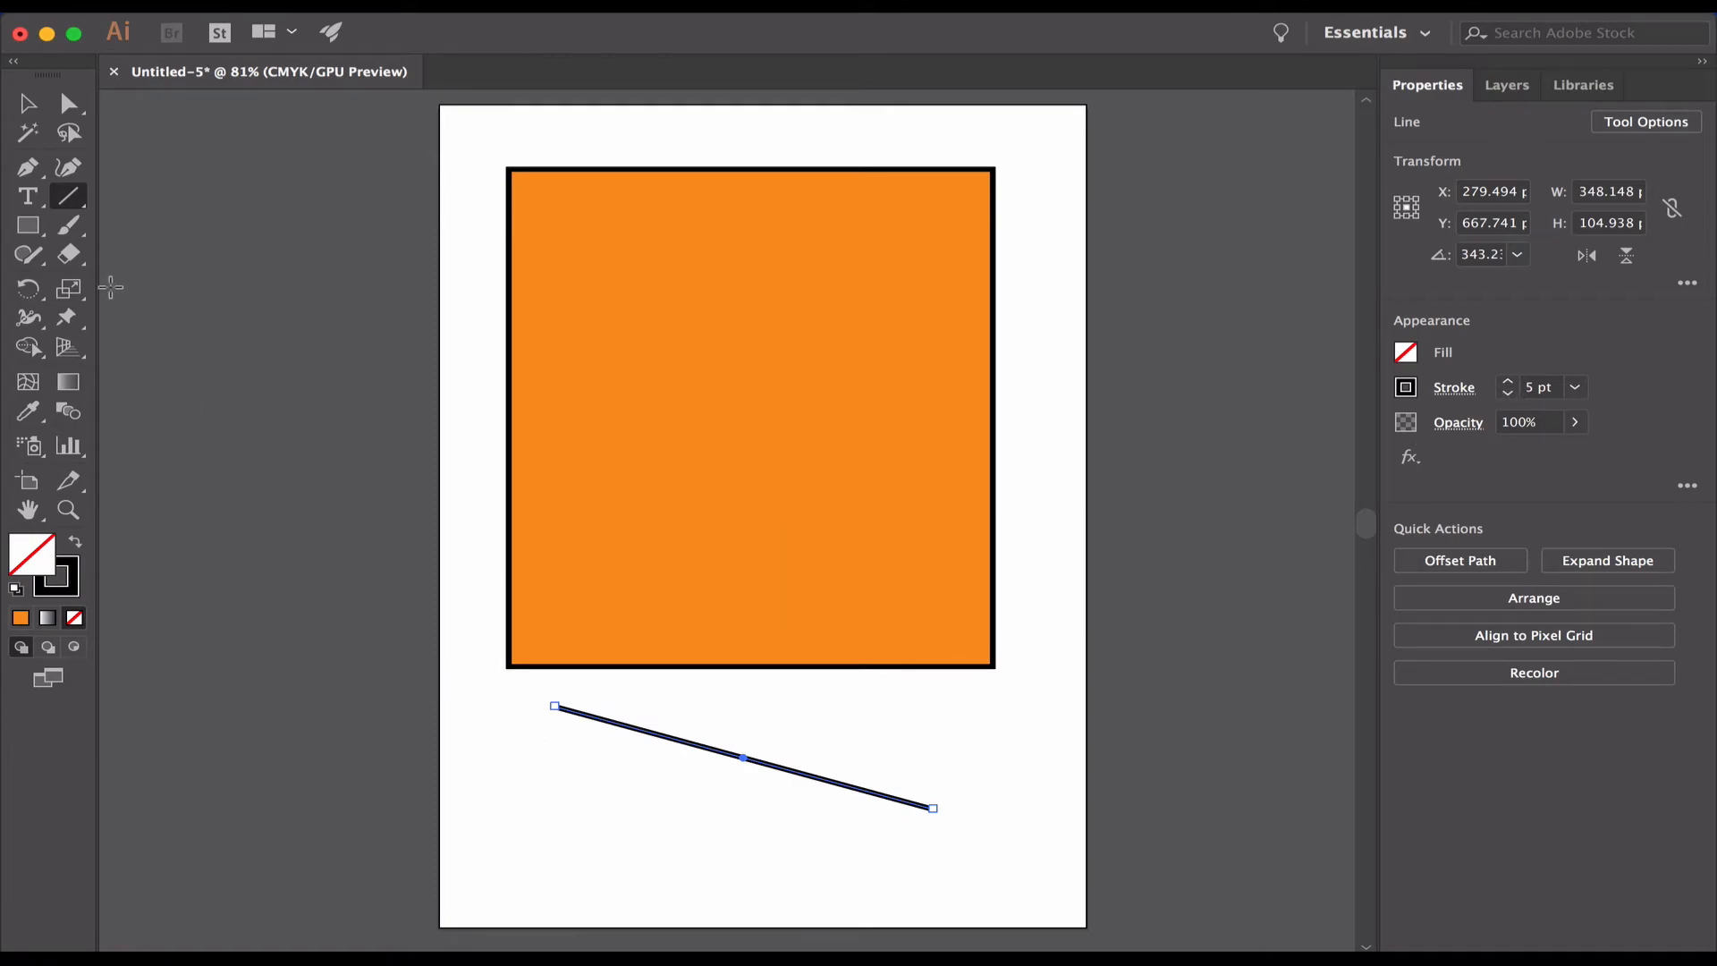
# Step: Move the line onto the rectangle and place its endpoints on the top and bottom edges so it divides the rectangle vertically
pyautogui.click(27, 103)
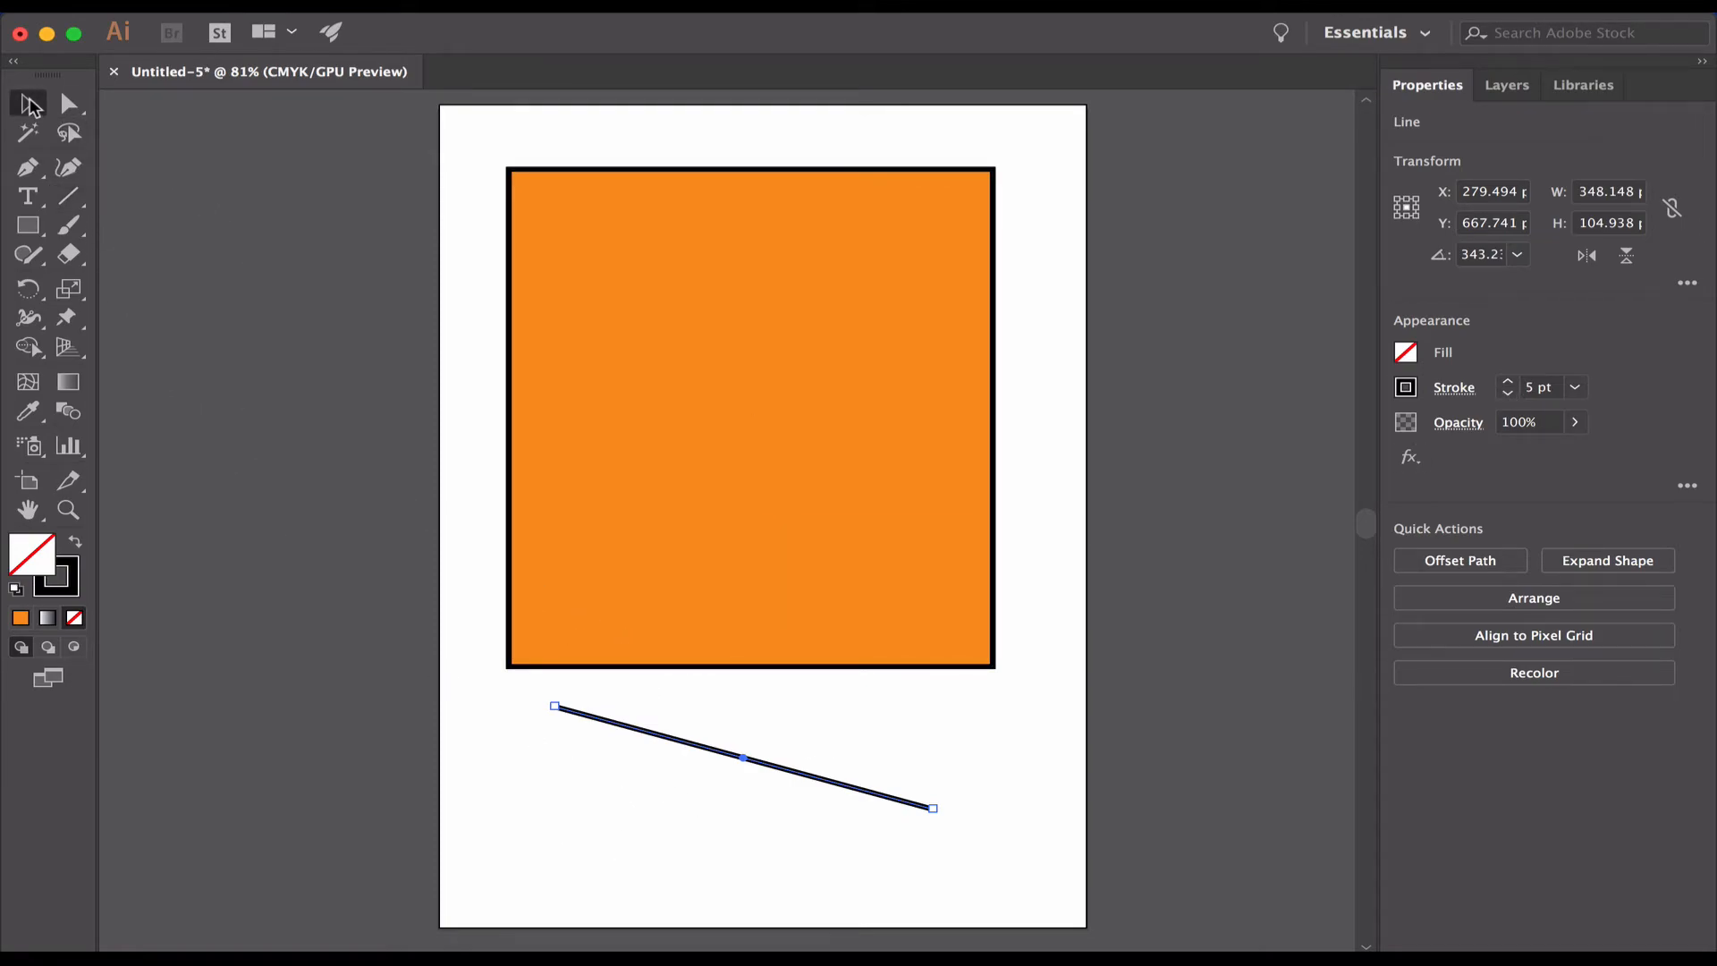
pyautogui.moveTo(653, 739); pyautogui.dragTo(722, 398)
pyautogui.click(69, 103)
pyautogui.moveTo(640, 362); pyautogui.dragTo(691, 170)
pyautogui.click(1070, 274)
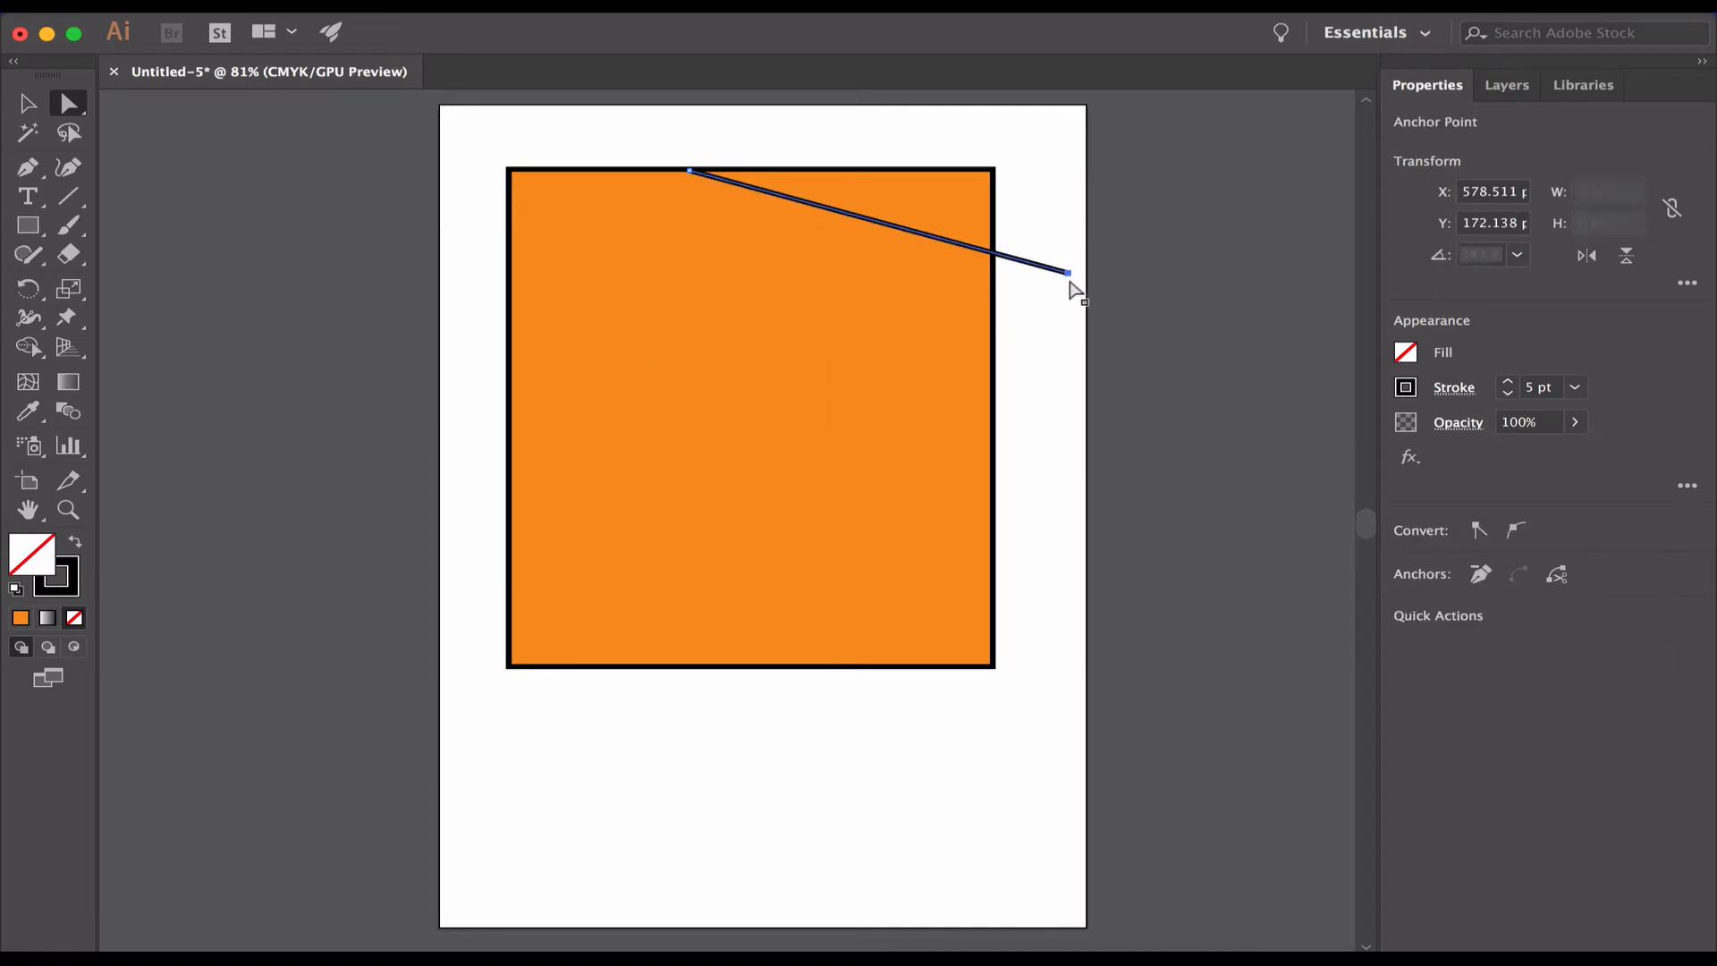
pyautogui.moveTo(1070, 274); pyautogui.dragTo(691, 666)
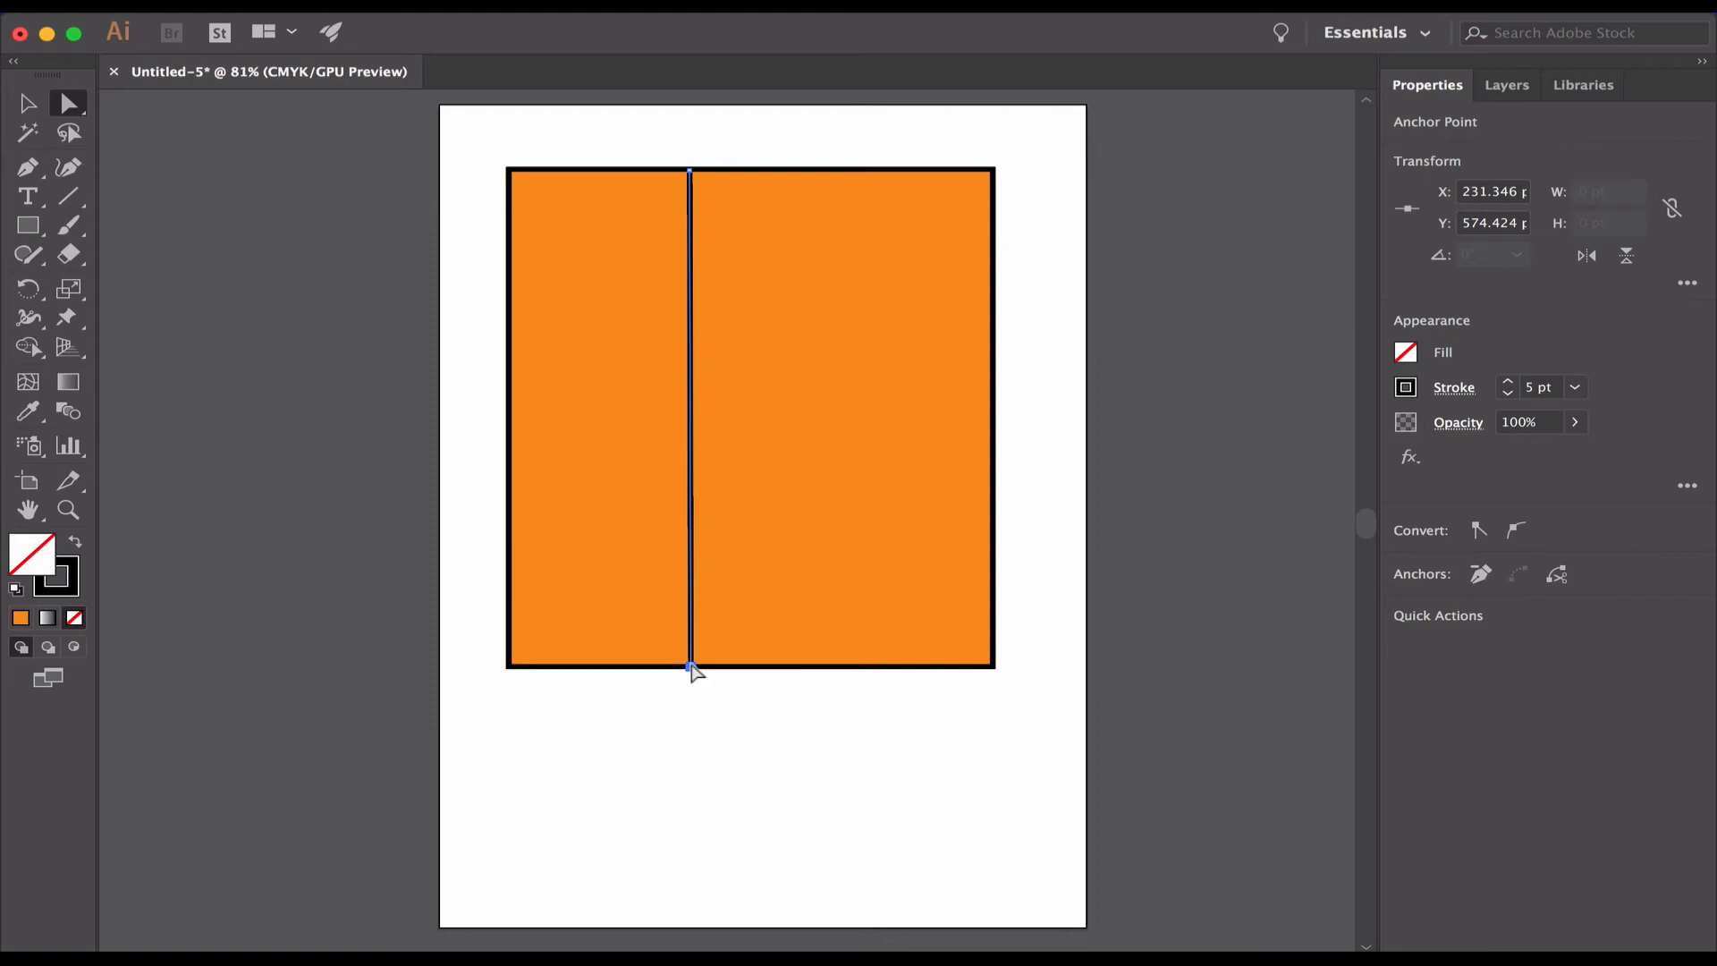
# Step: Delete the vertical line dividing the rectangle
pyautogui.click(28, 103)
pyautogui.click(695, 441)
pyautogui.press('Delete')
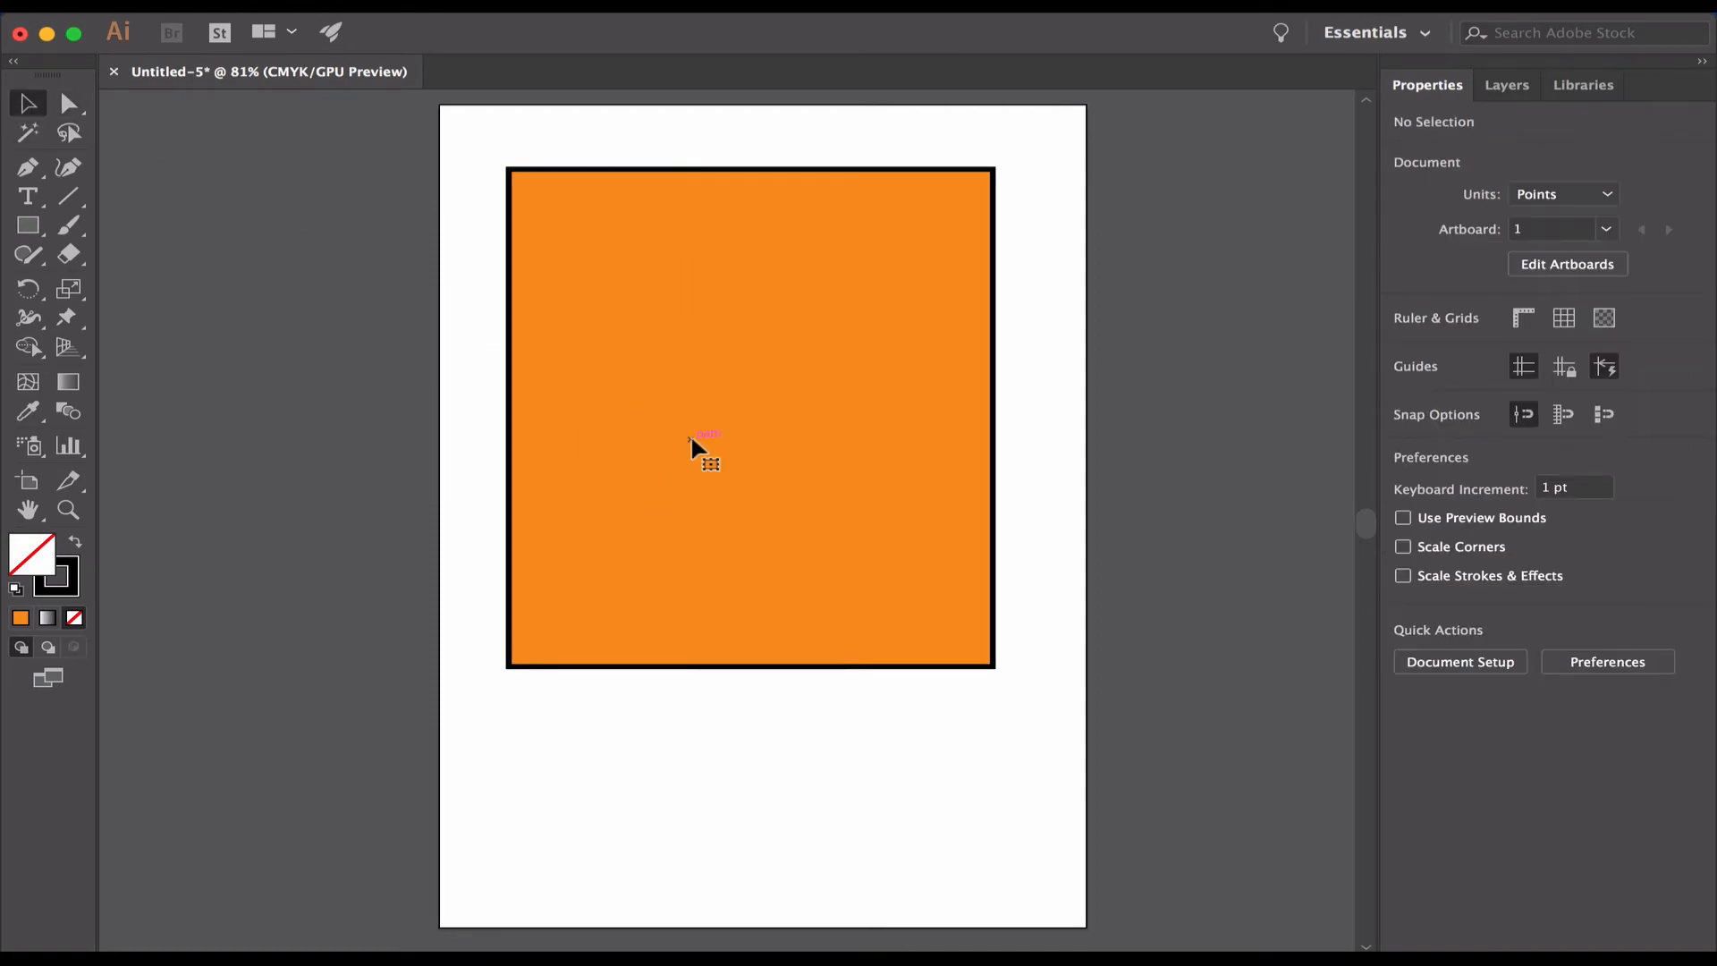
# Step: Shrink the orange rectangle from its bottom-right corner to about 260 by 284 pt
pyautogui.click(767, 323)
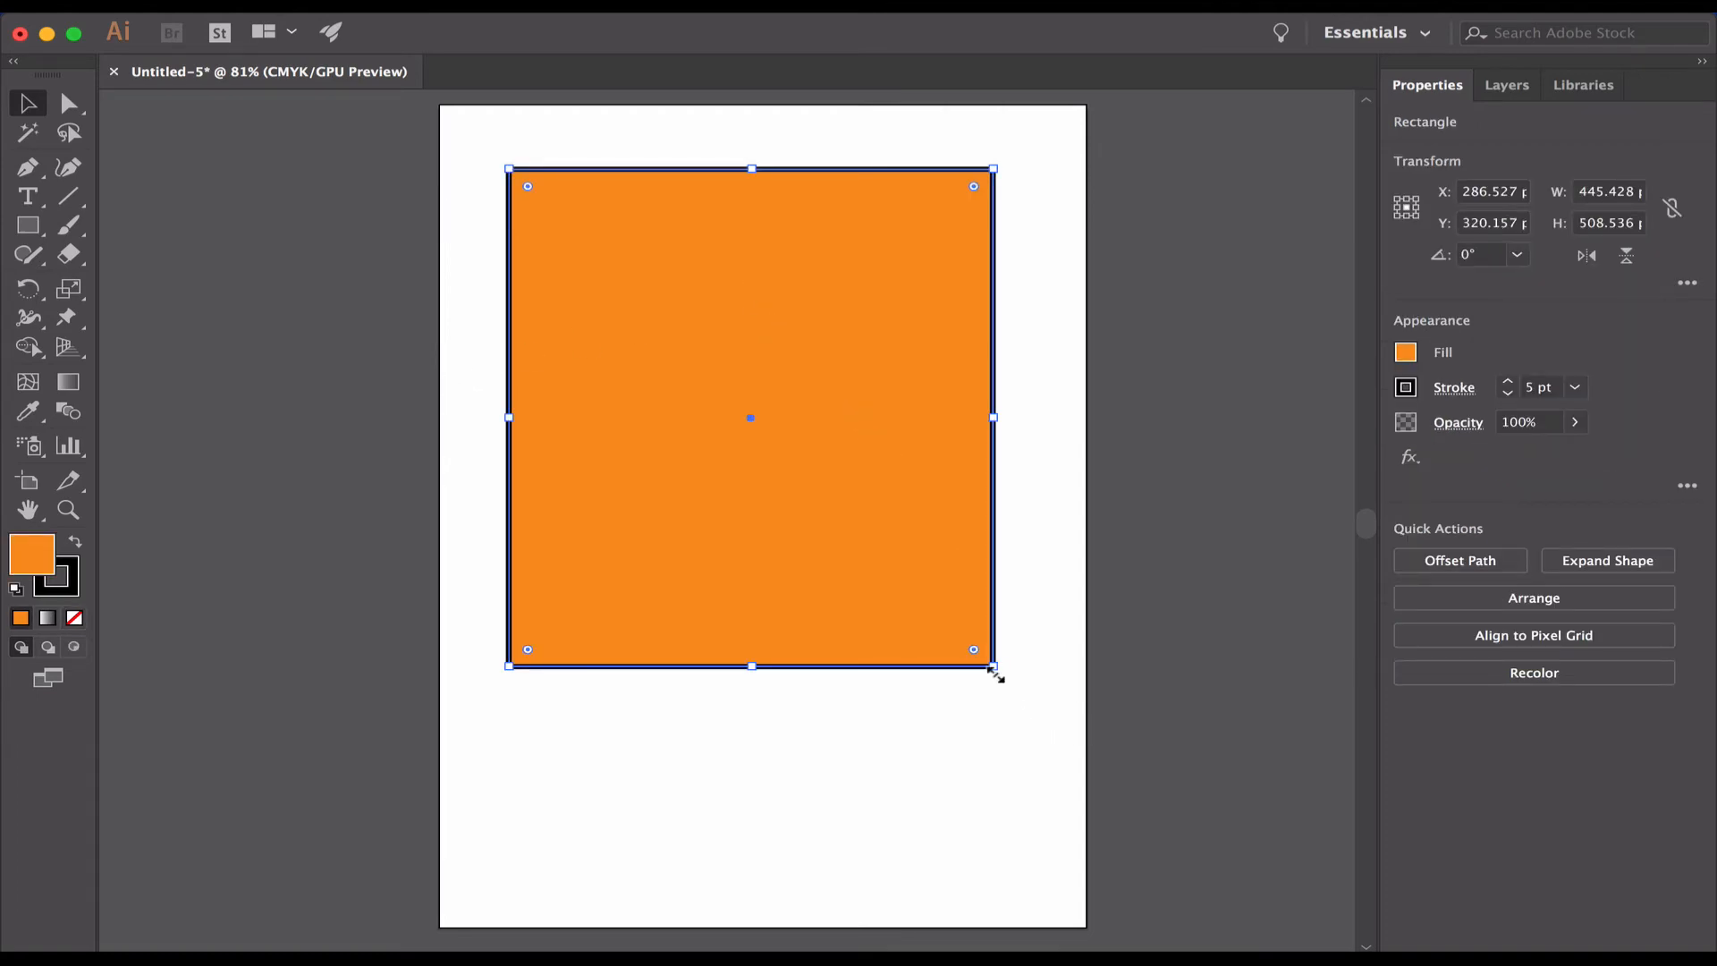
pyautogui.moveTo(995, 672); pyautogui.dragTo(793, 446)
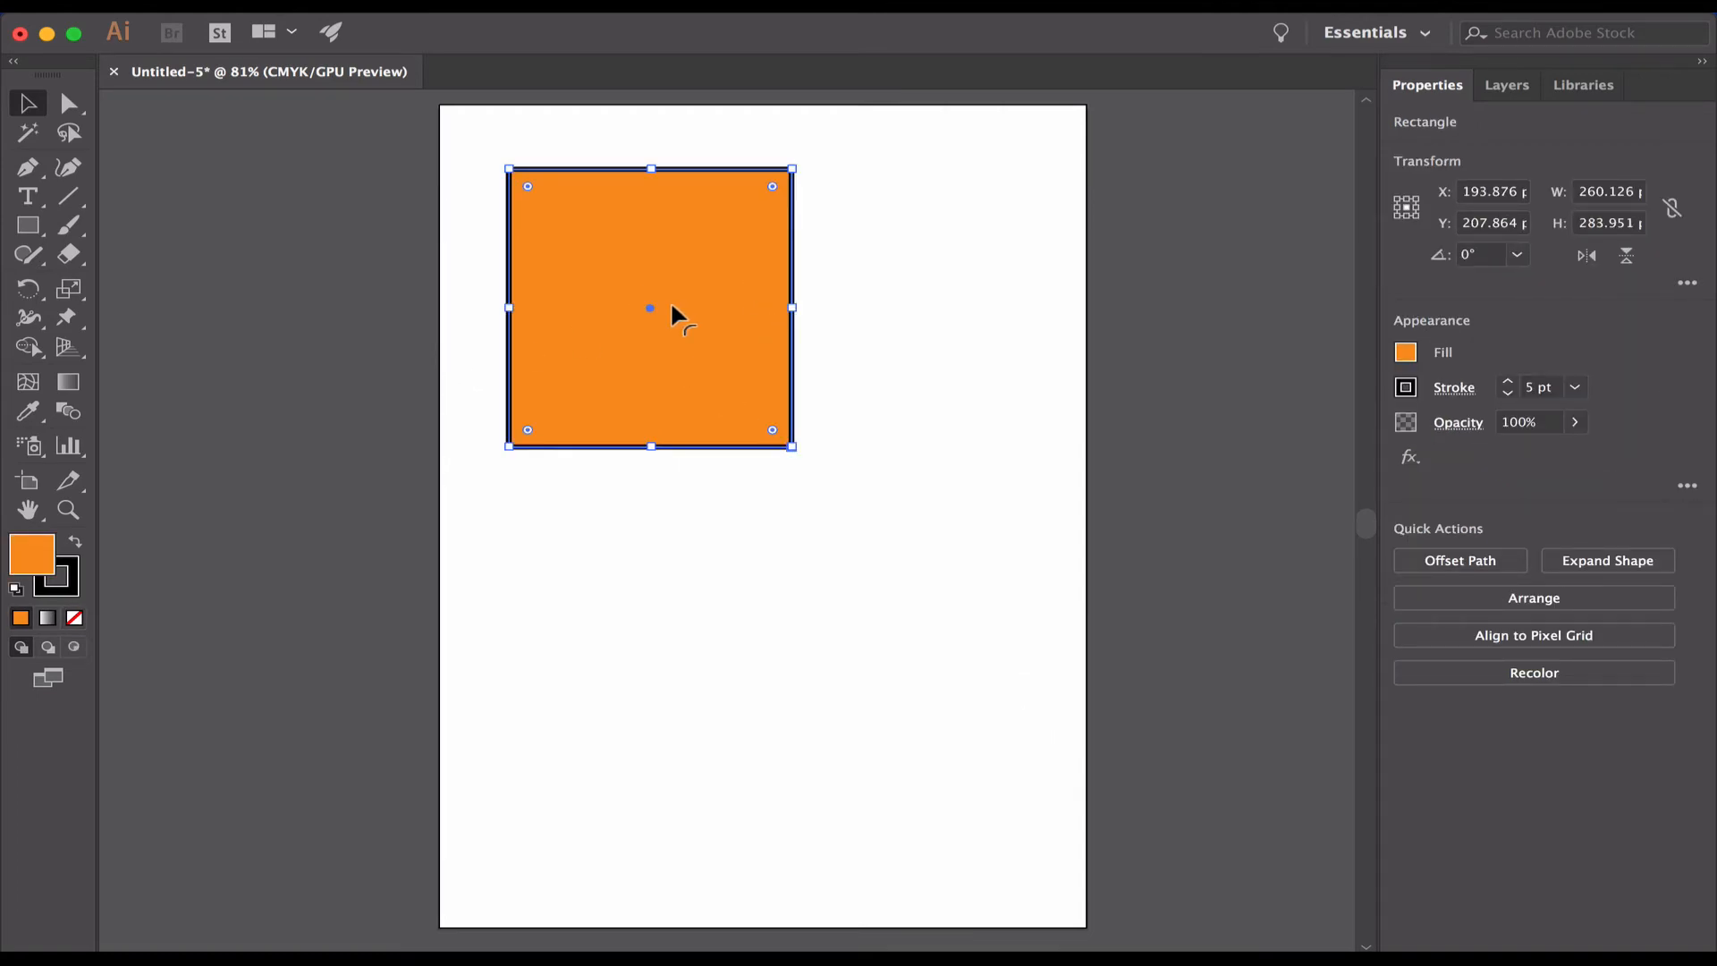
# Step: Draw a second rectangle about 191 by 240 pt below the orange one and fill it with light green
pyautogui.click(28, 225)
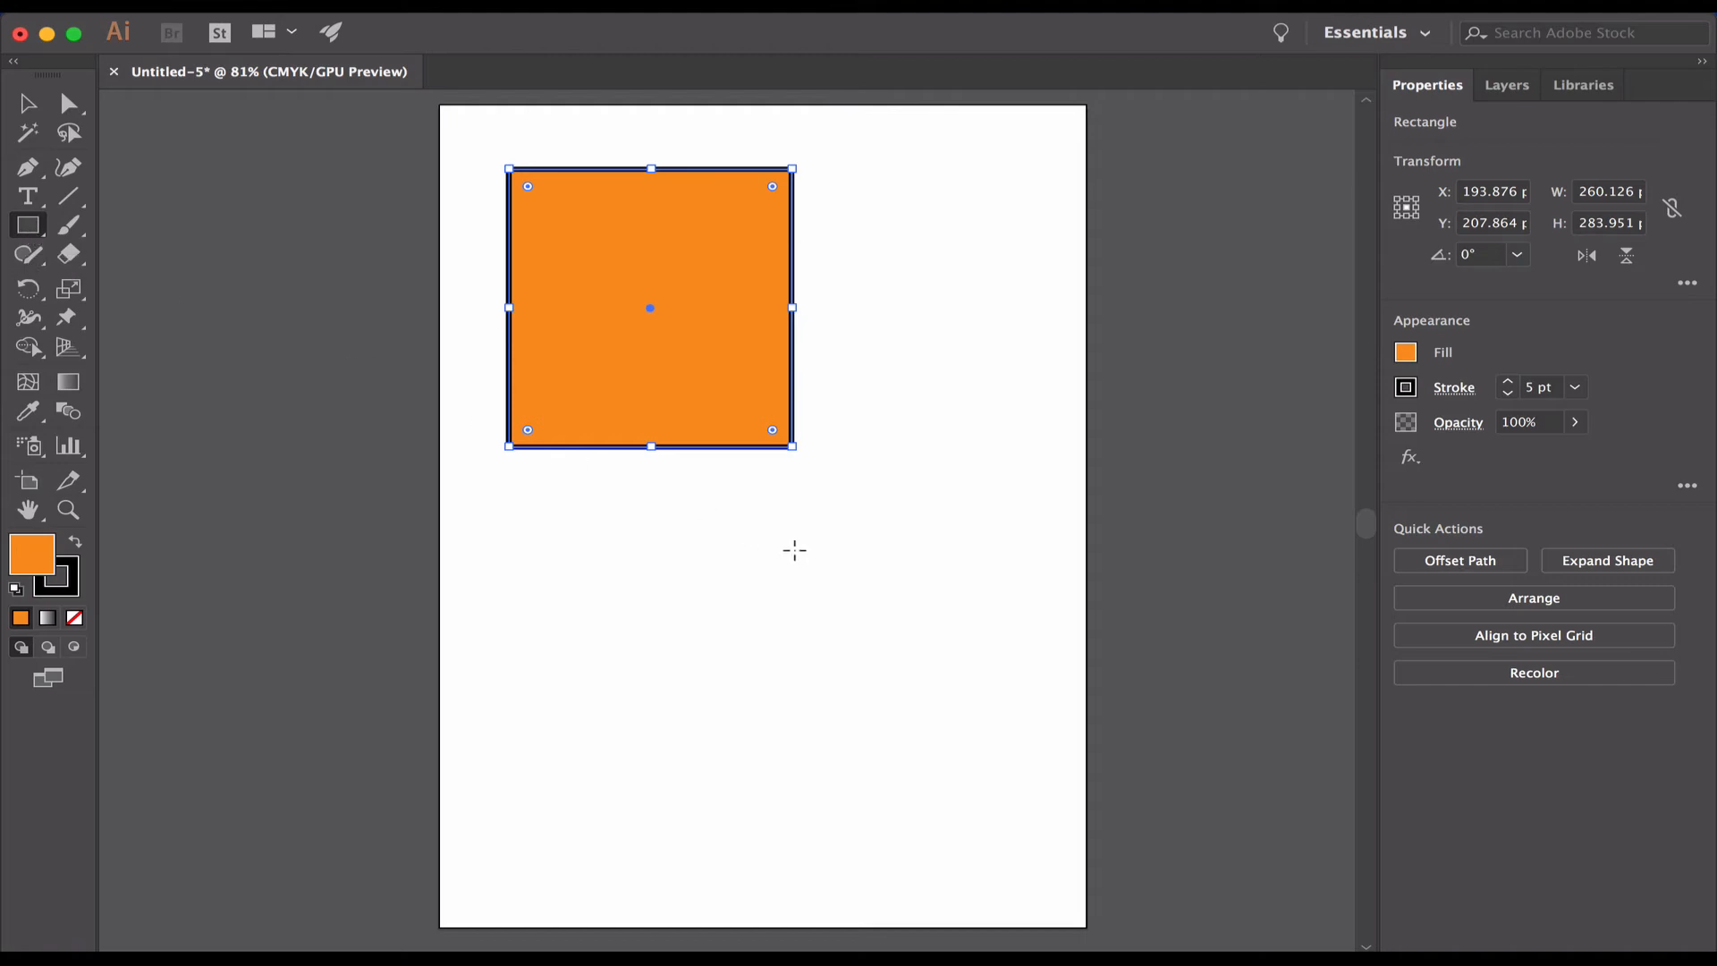
pyautogui.moveTo(651, 518); pyautogui.dragTo(858, 751)
pyautogui.click(1405, 352)
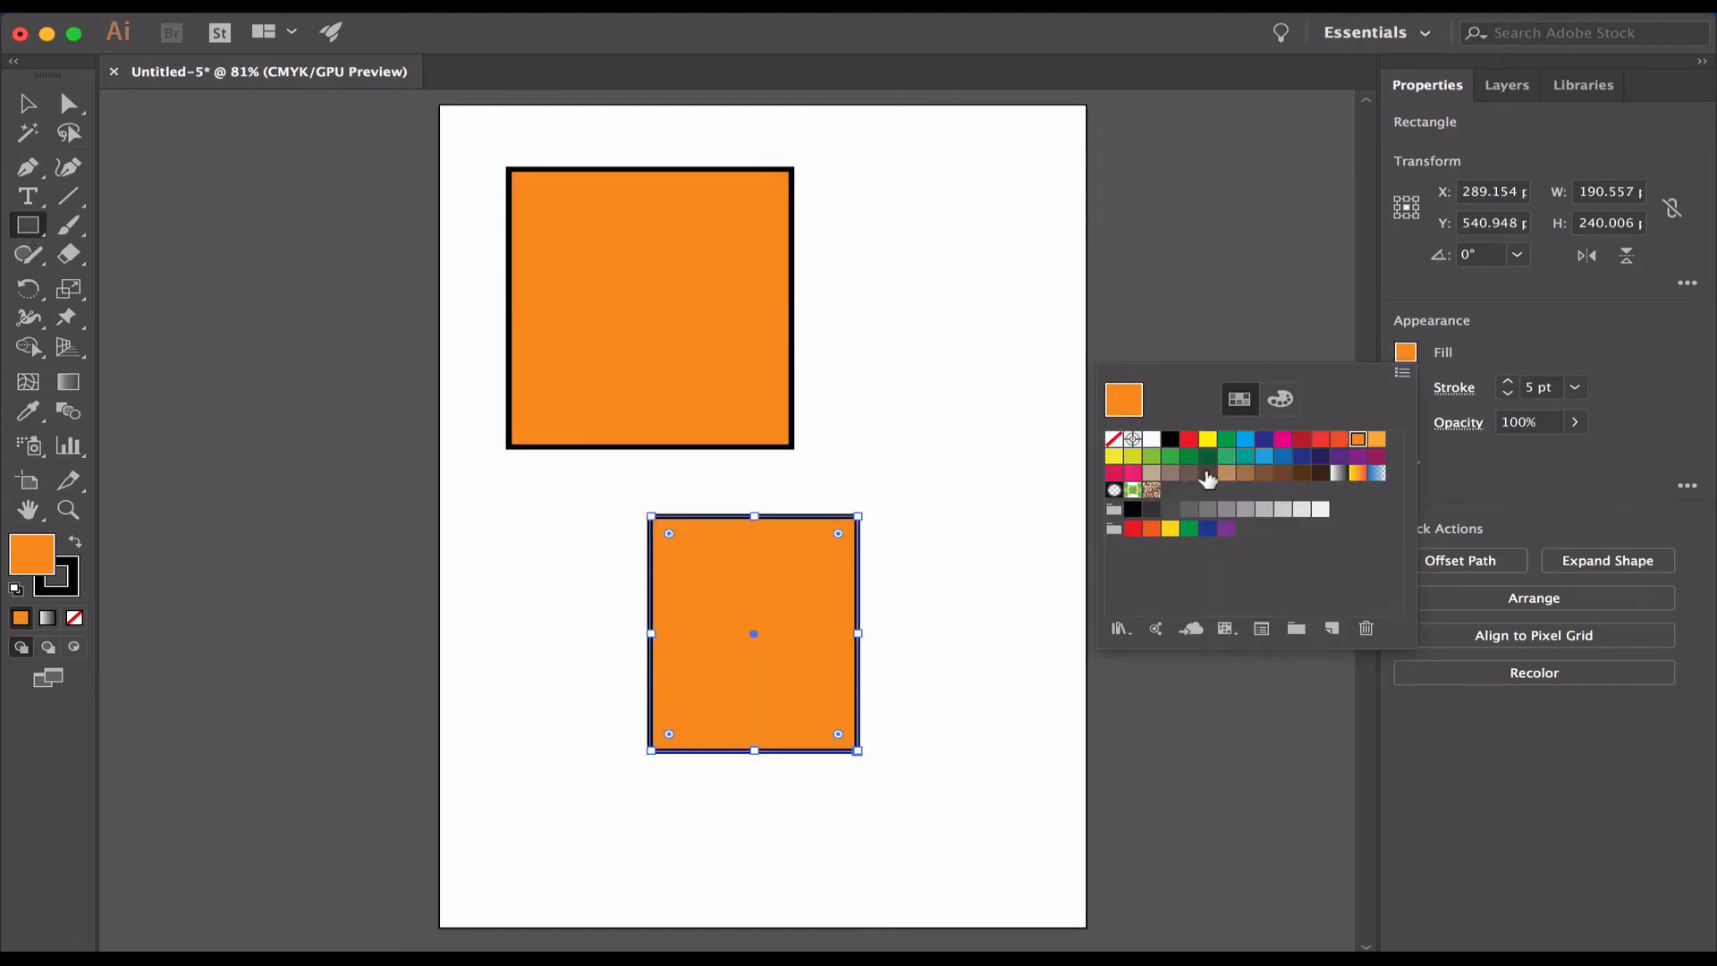
pyautogui.click(1171, 457)
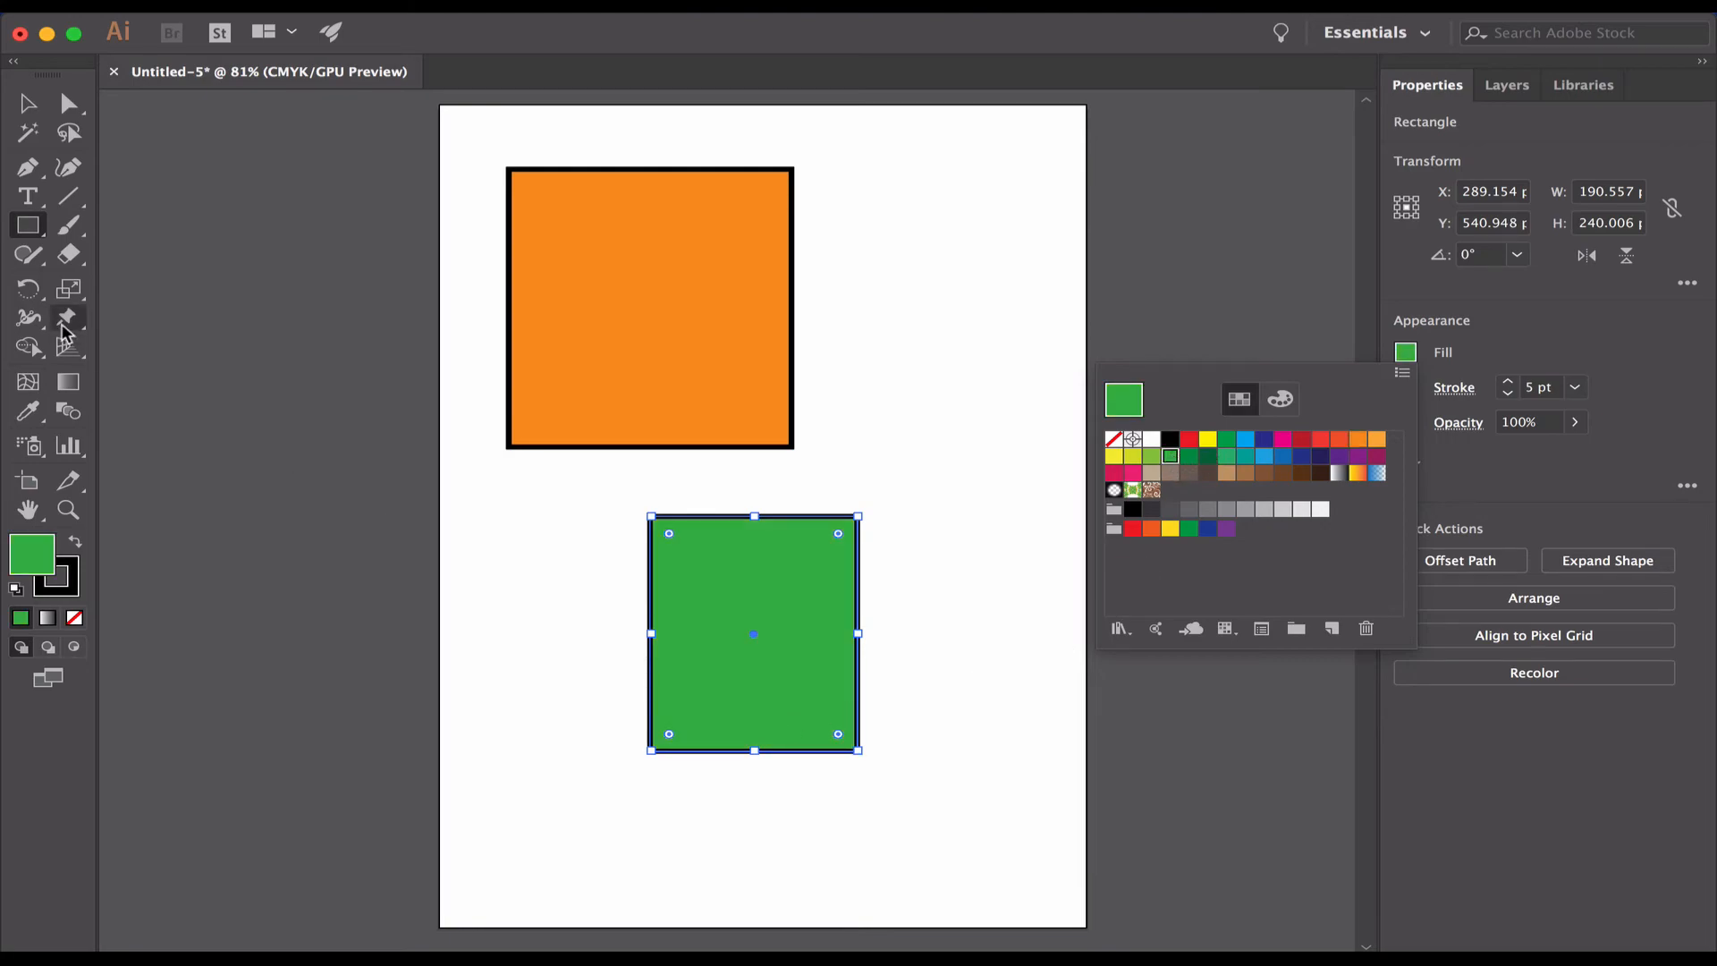
pyautogui.click(1152, 456)
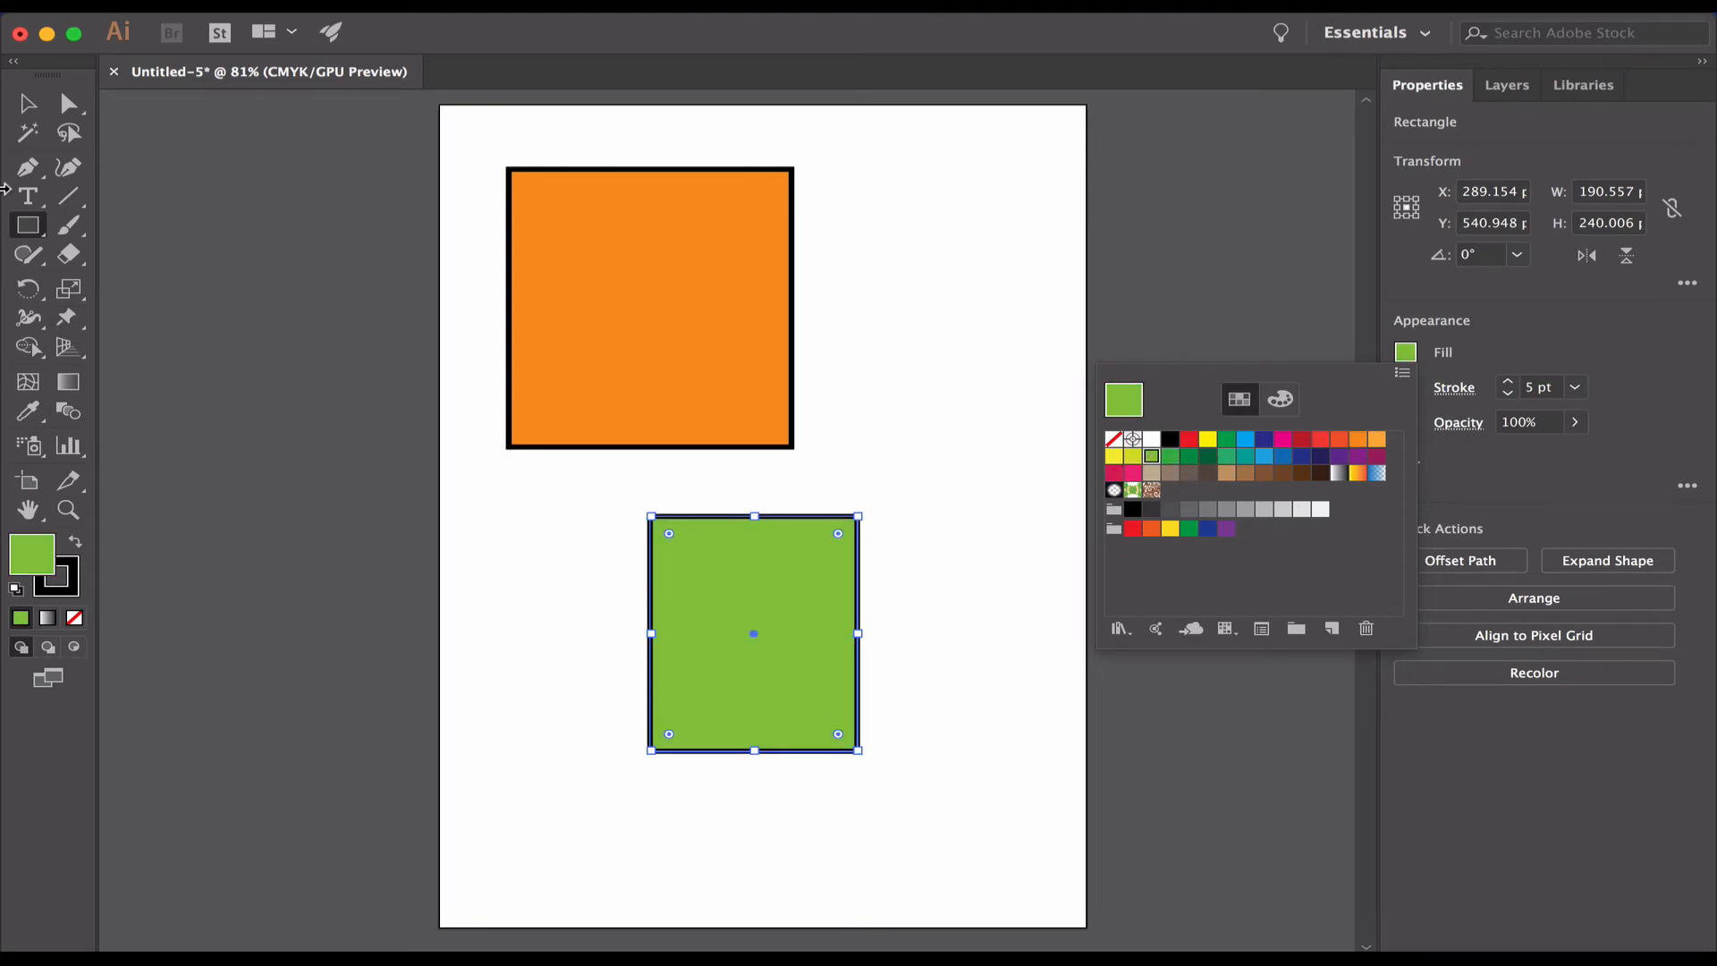
pyautogui.click(28, 106)
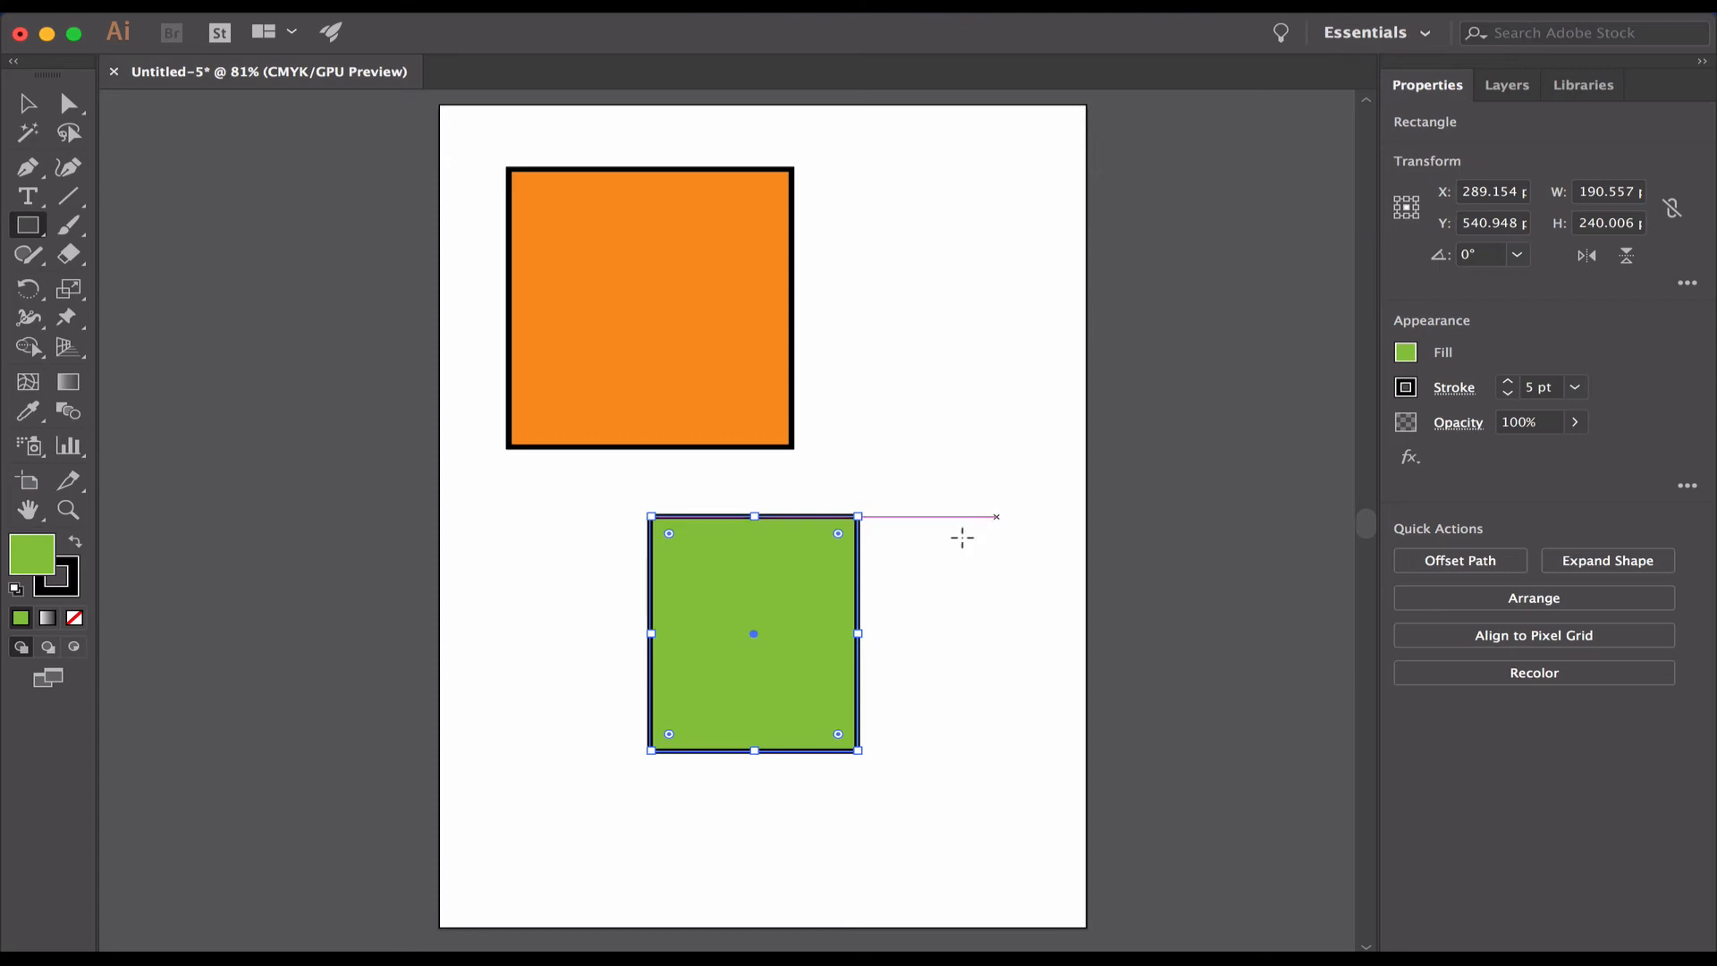
# Step: Move the orange rectangle closer to the artboard's left edge and shift the green rectangle right, aligning its left edge with the orange one's right edge
pyautogui.click(29, 103)
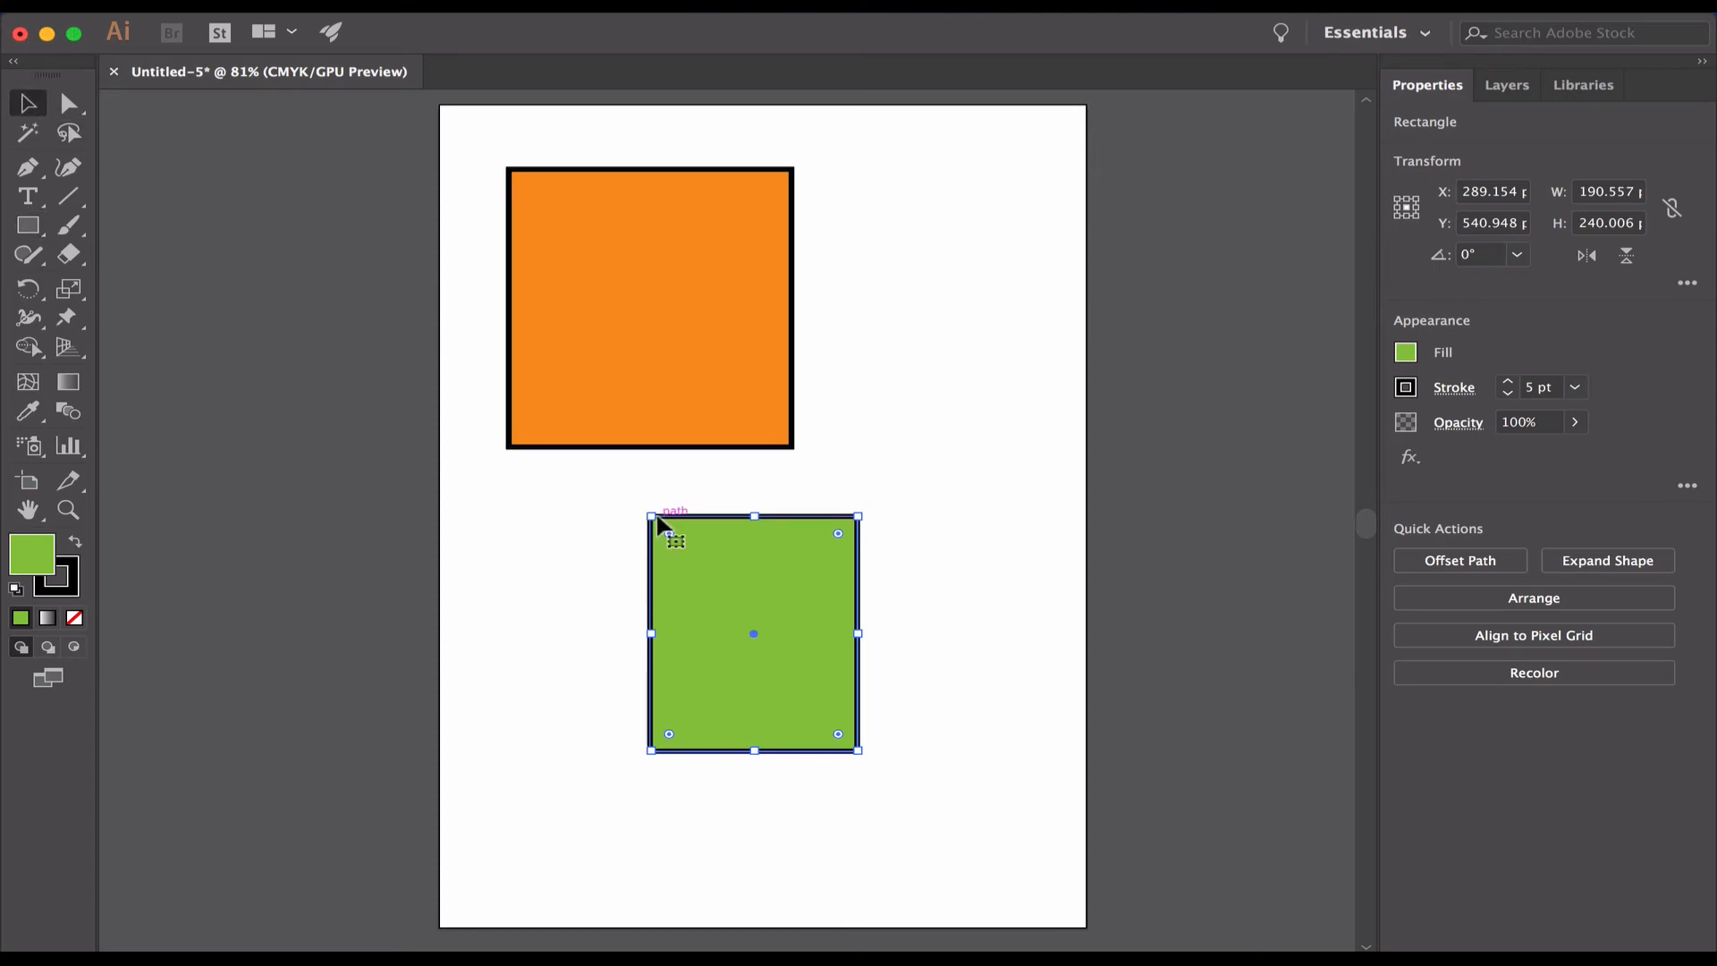
pyautogui.moveTo(645, 385); pyautogui.dragTo(600, 390)
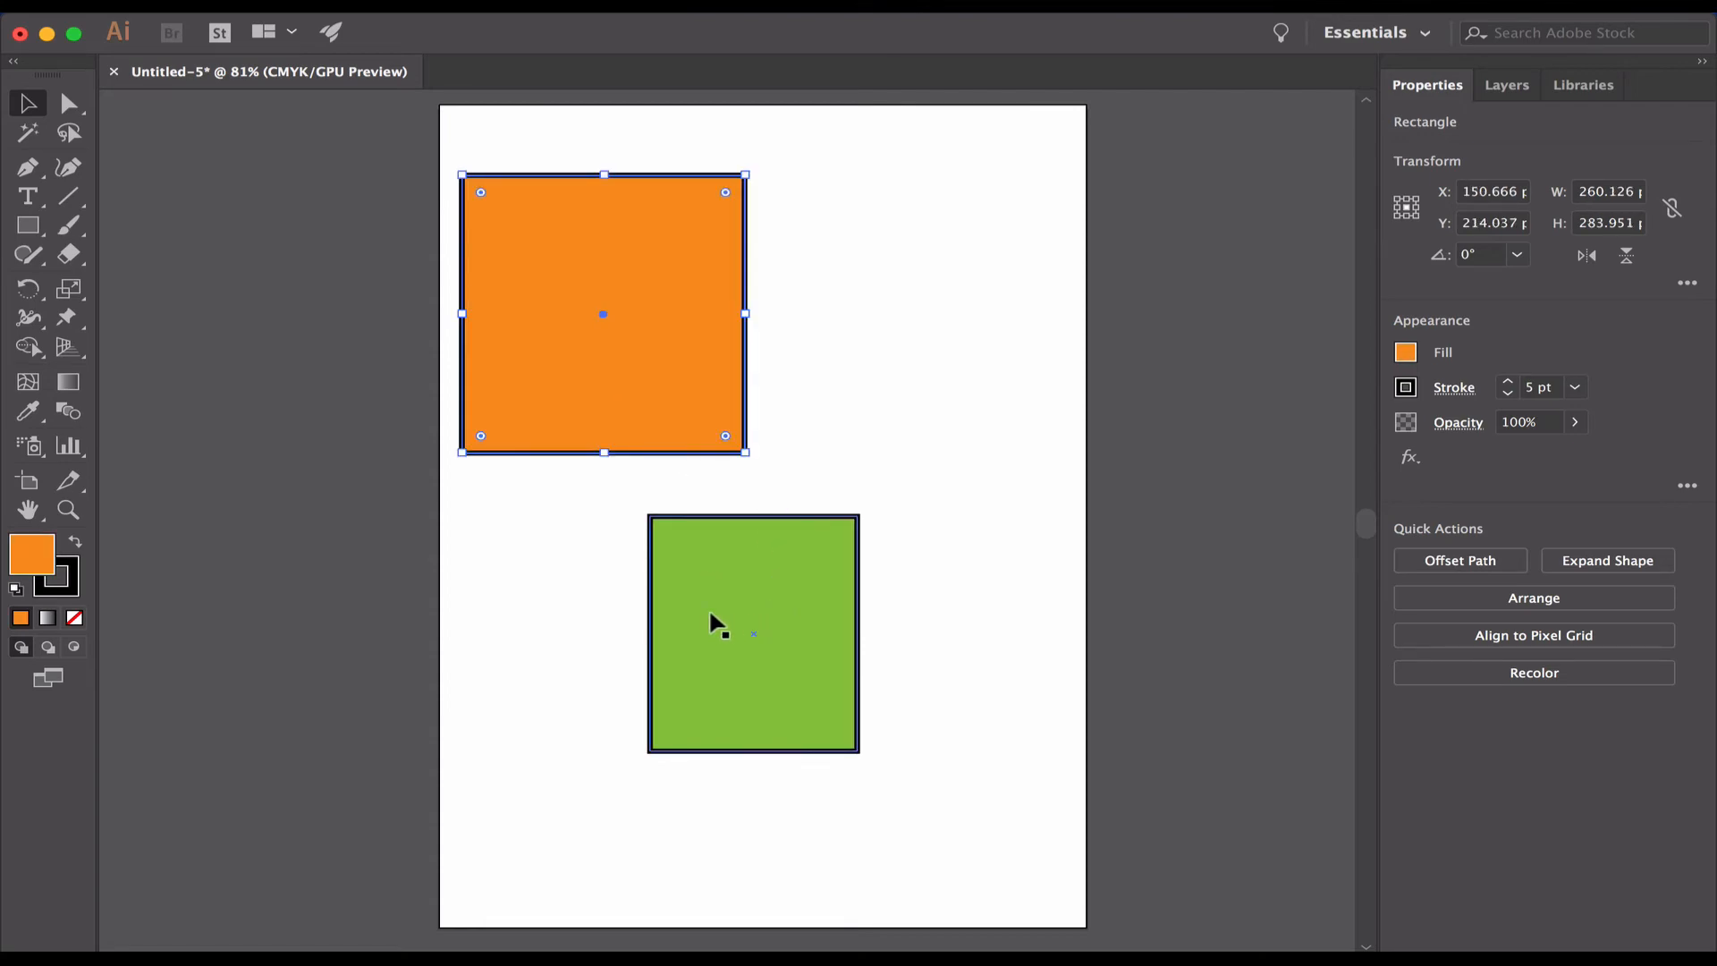
pyautogui.moveTo(716, 650); pyautogui.dragTo(810, 621)
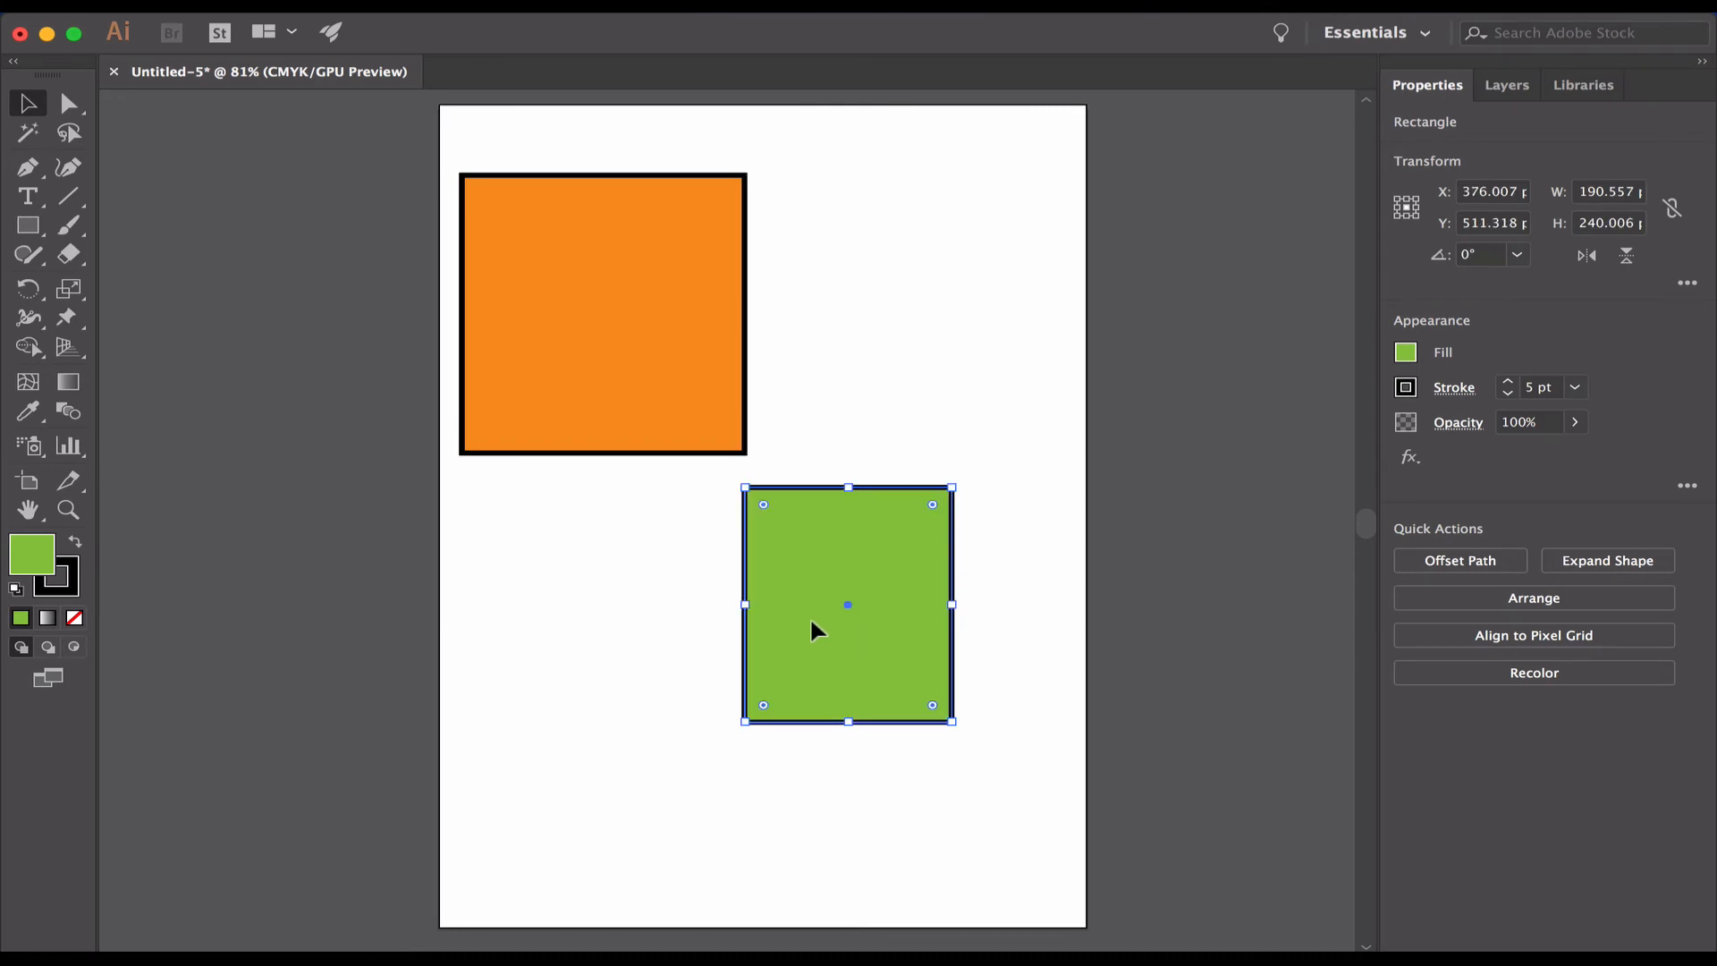
# Step: Try aligning the green rectangle's top edge with the orange one's, and centre it on the orange rectangle
pyautogui.moveTo(811, 621); pyautogui.dragTo(940, 368)
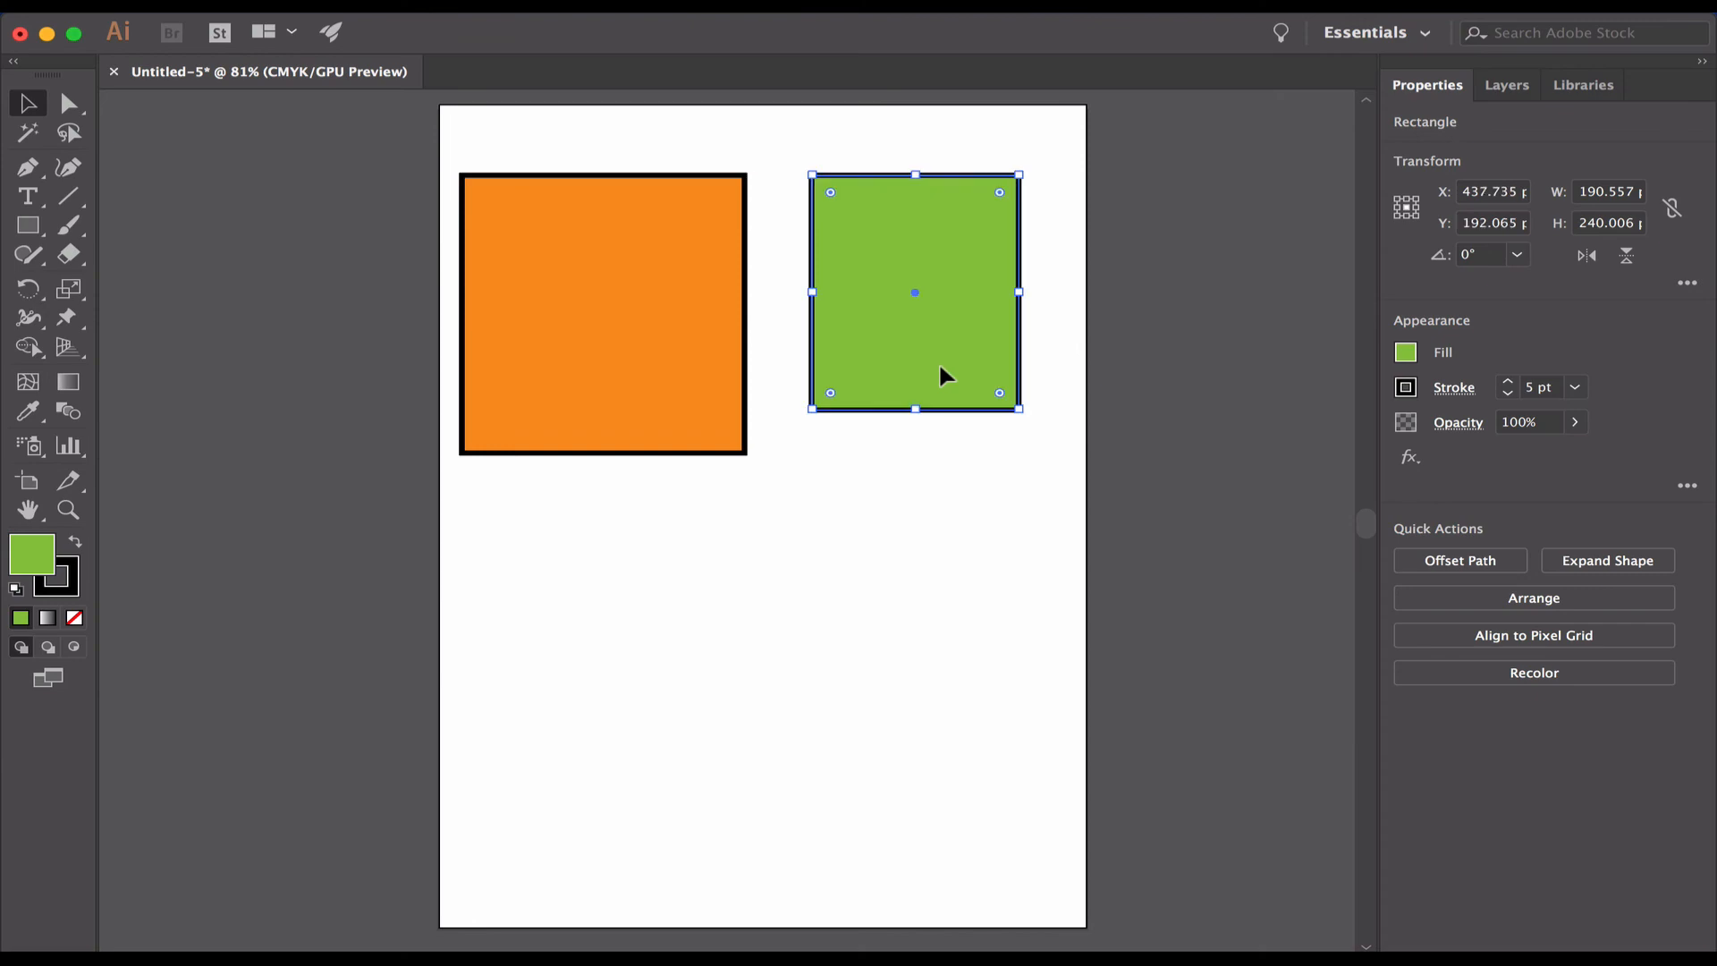
pyautogui.moveTo(962, 327); pyautogui.dragTo(657, 358)
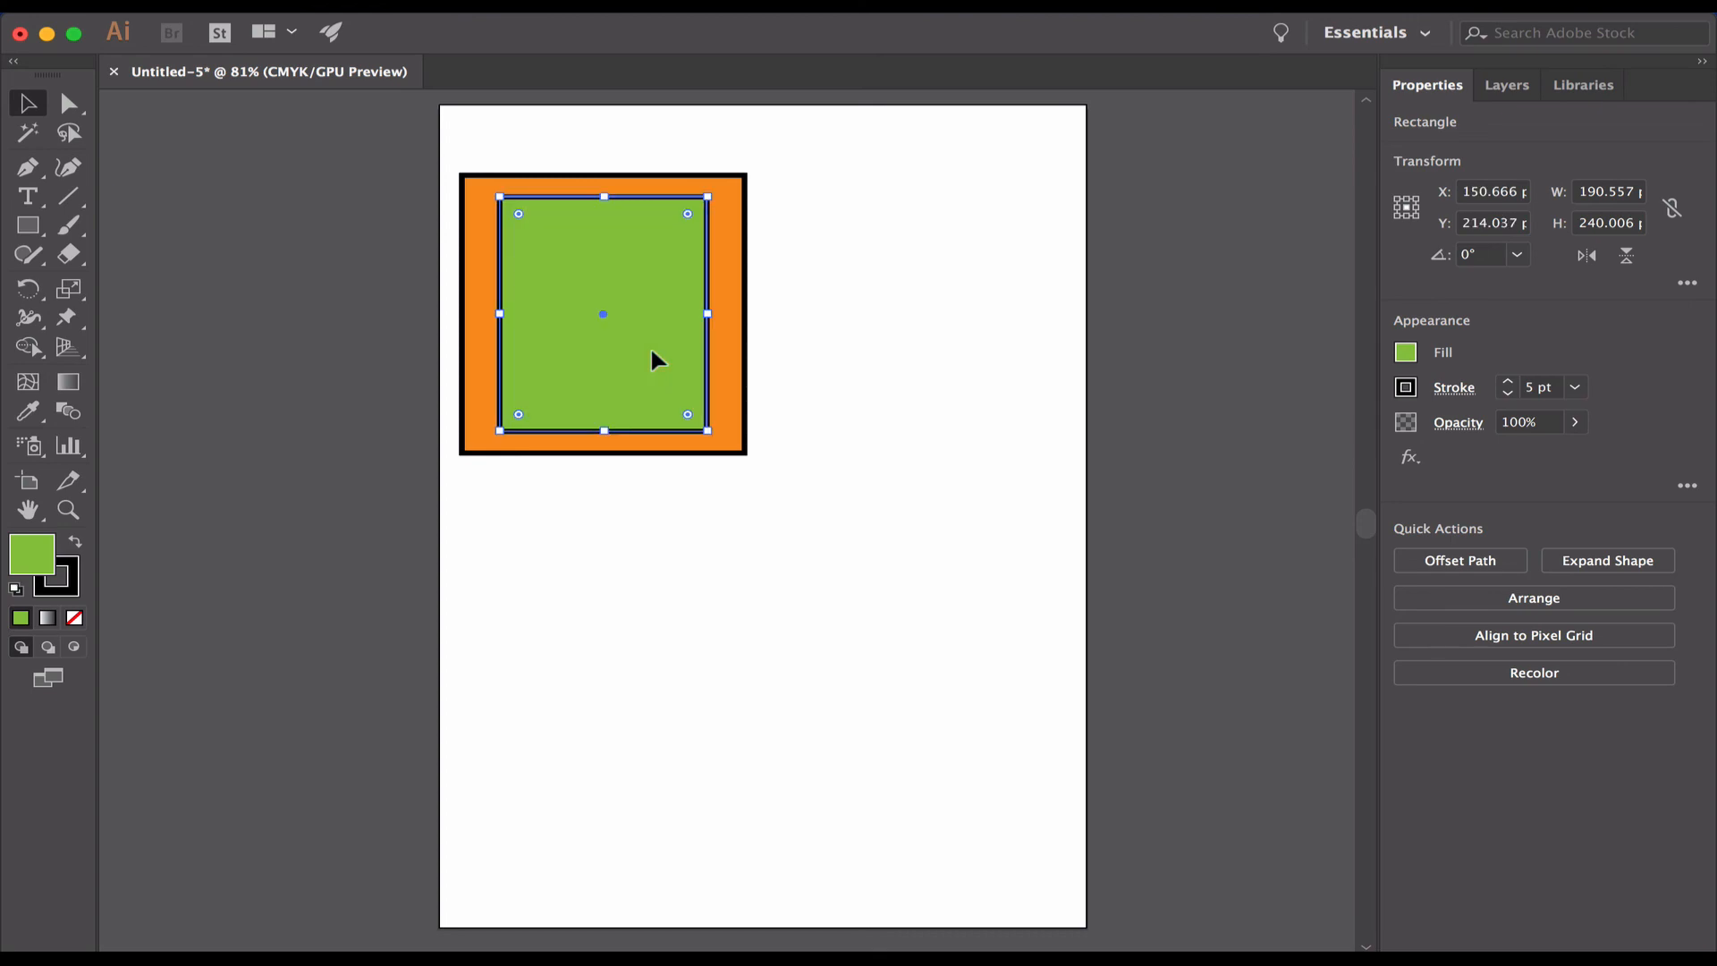
# Step: Move the green rectangle off the orange one and place it lower, with its left edge in line with the orange one's right edge
pyautogui.moveTo(674, 353); pyautogui.dragTo(973, 332)
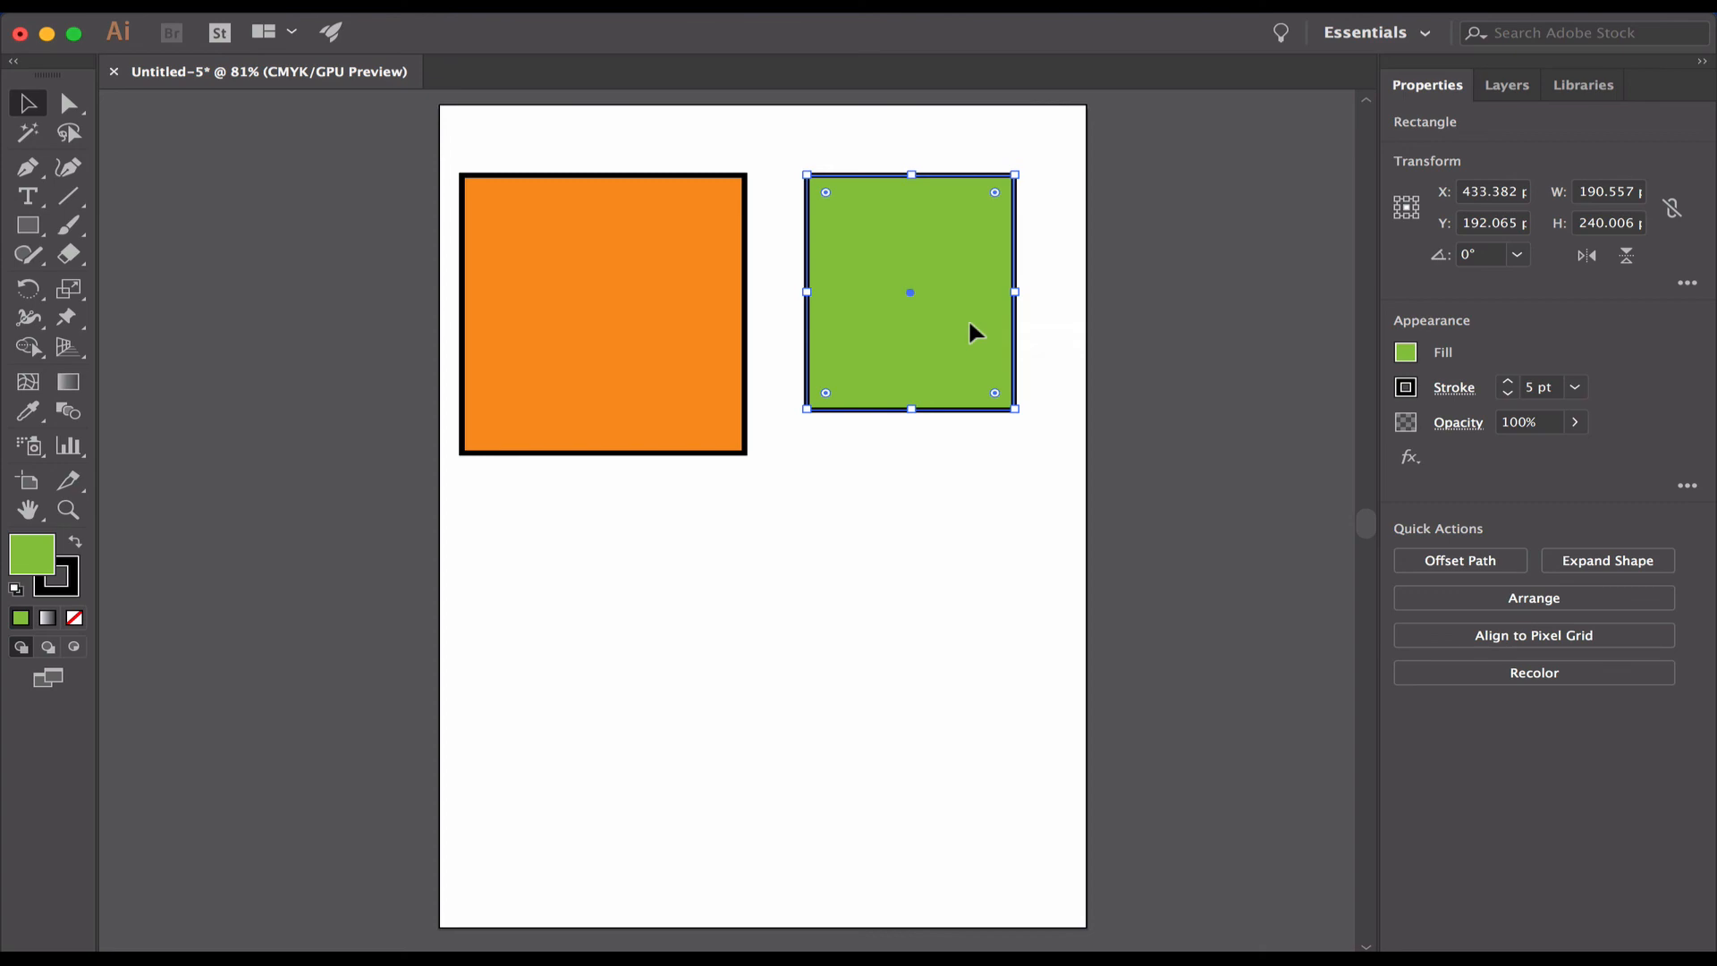
pyautogui.moveTo(969, 324); pyautogui.dragTo(908, 703)
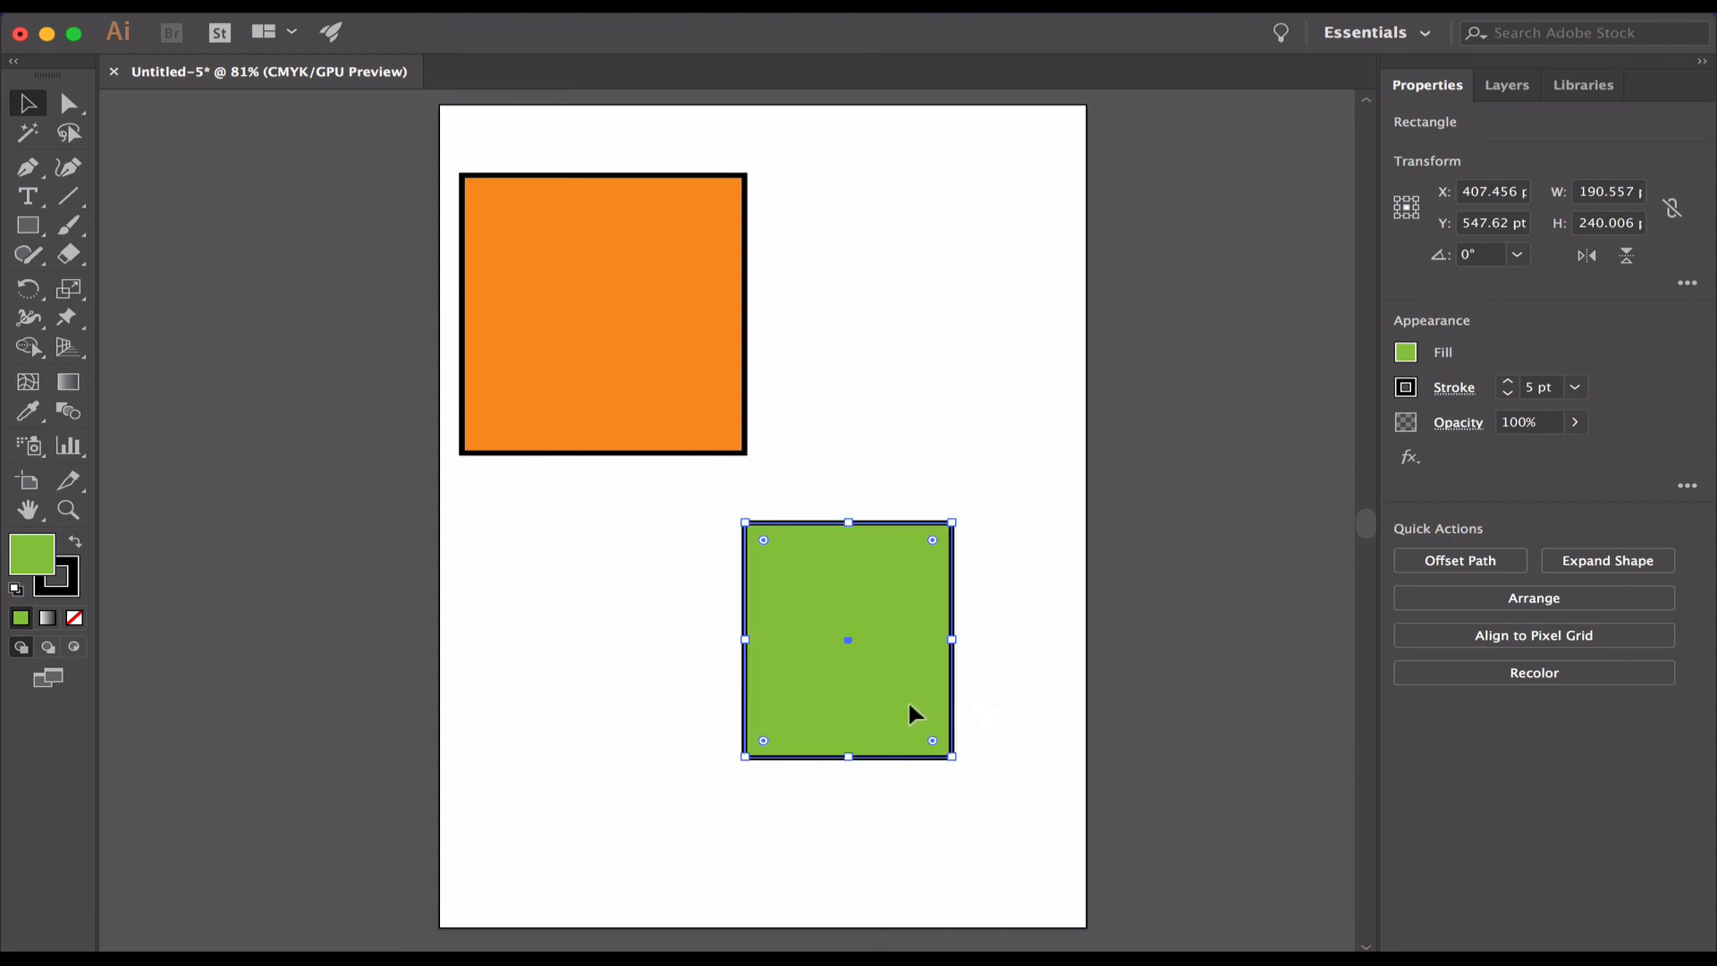